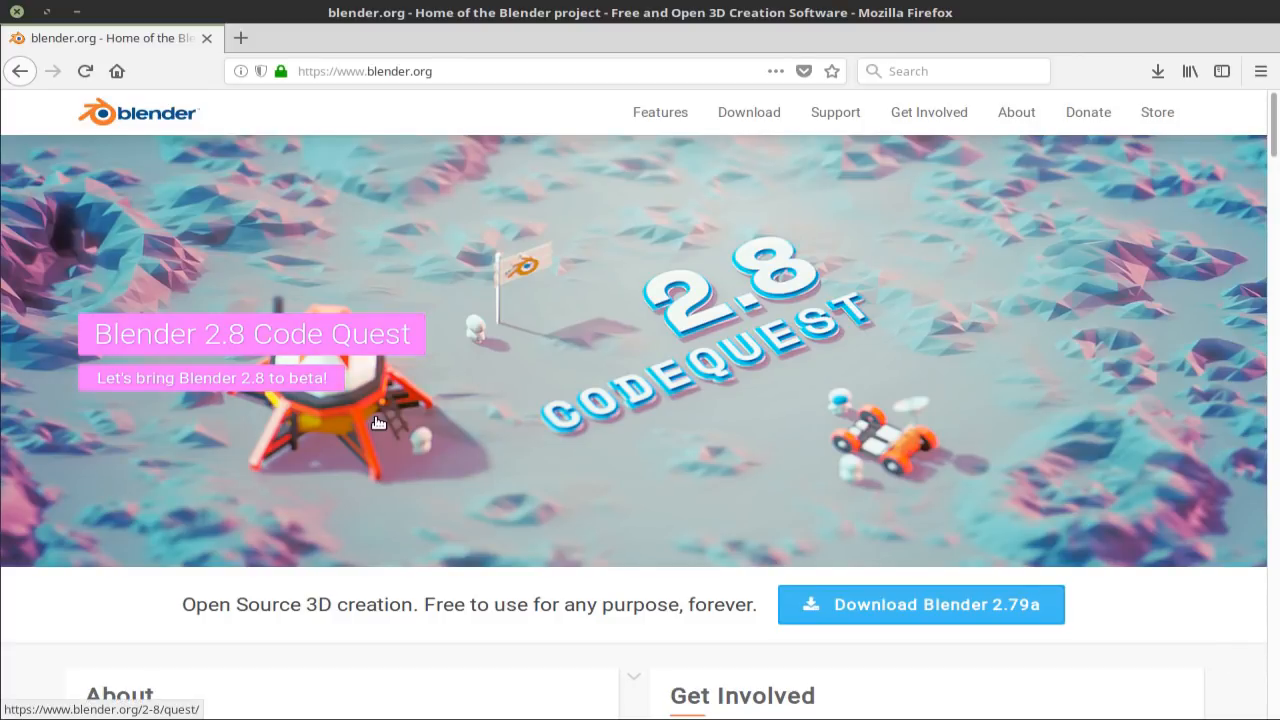
Step: Go to the Blender download page and show the download options for Windows, macOS and other versions
{"action": "left_click", "coordinate": [765, 118]}
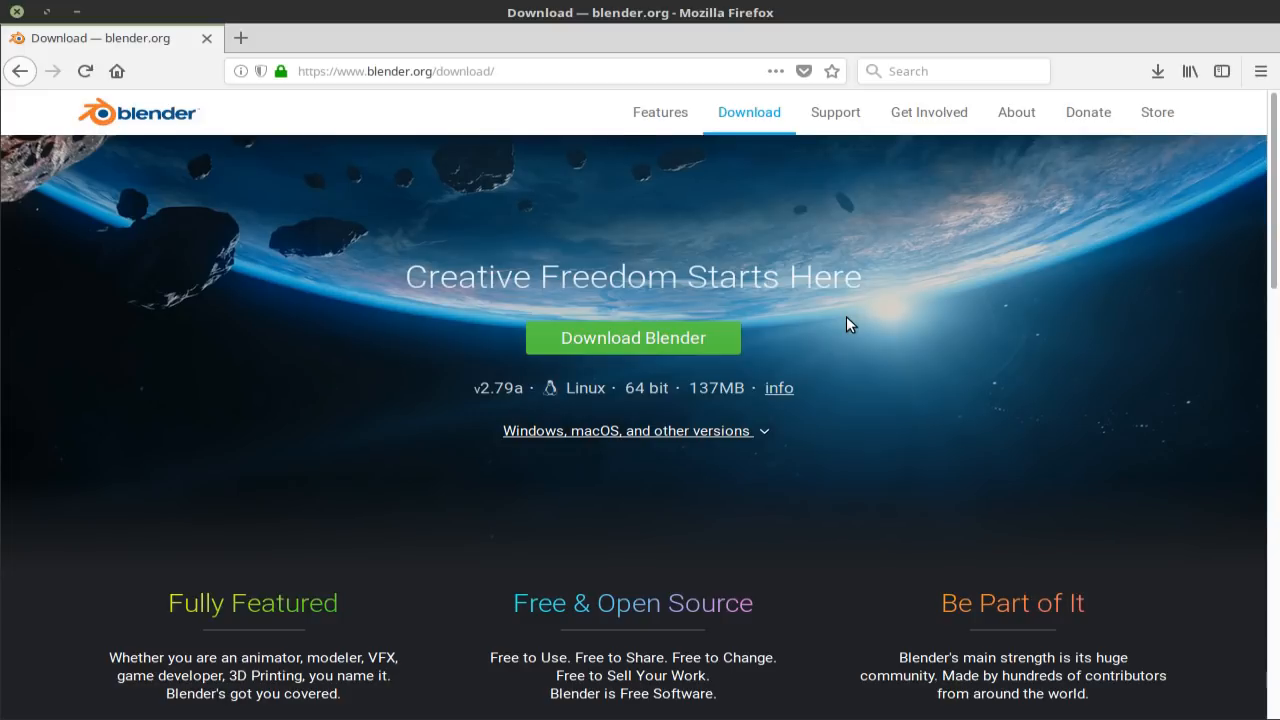
{"action": "left_click", "coordinate": [630, 430]}
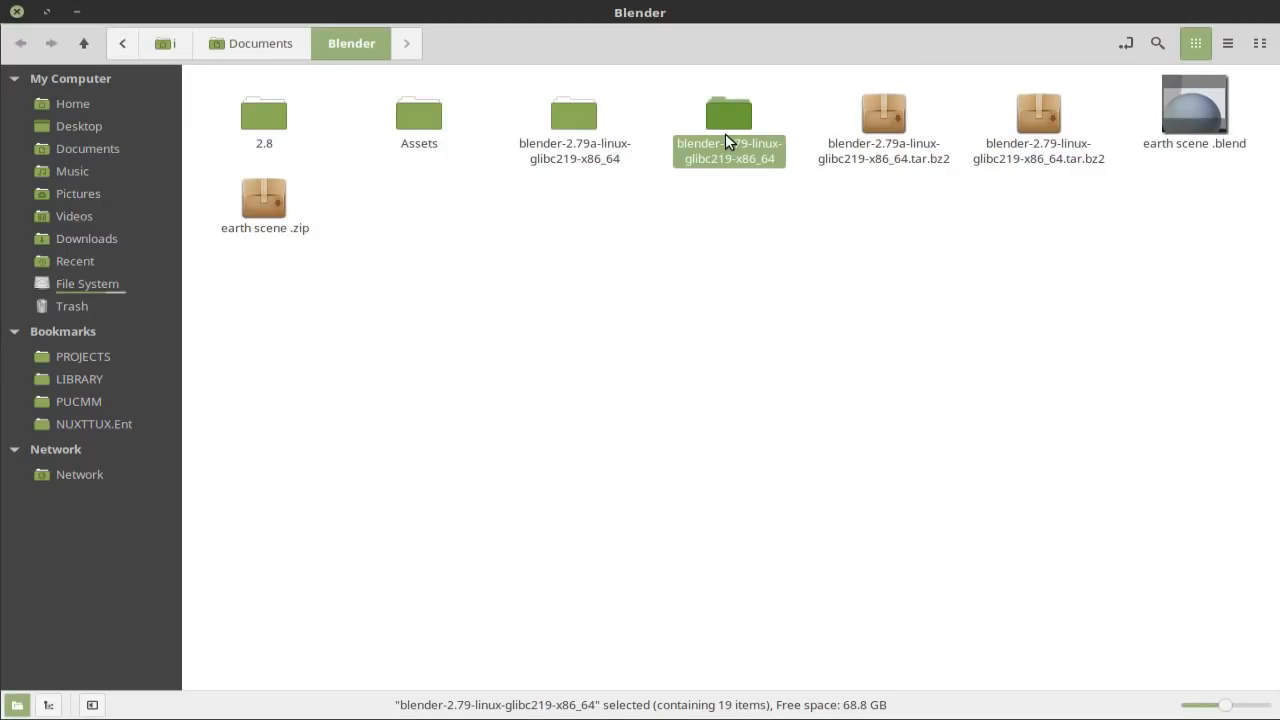
Step: Open the blender-2.79a-linux-glibc219-x86_64 folder and launch the blender executable inside it
{"action": "double_click", "coordinate": [725, 138]}
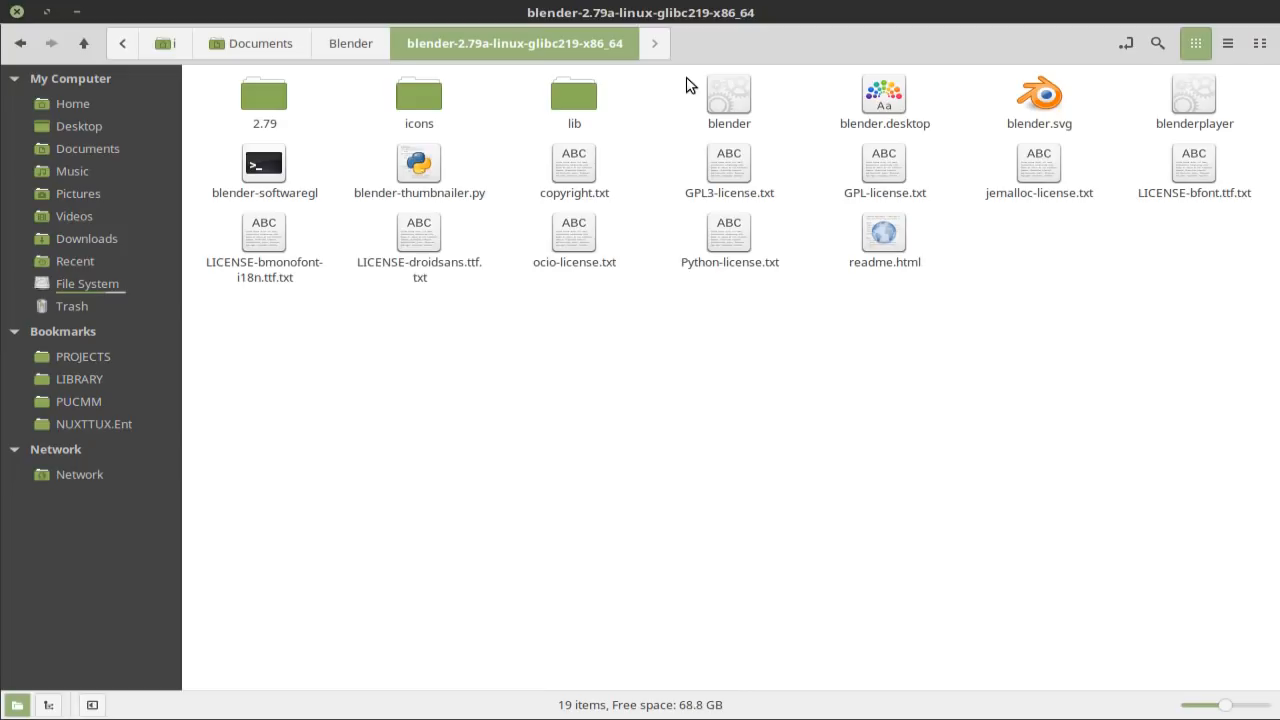
{"action": "double_click", "coordinate": [716, 86]}
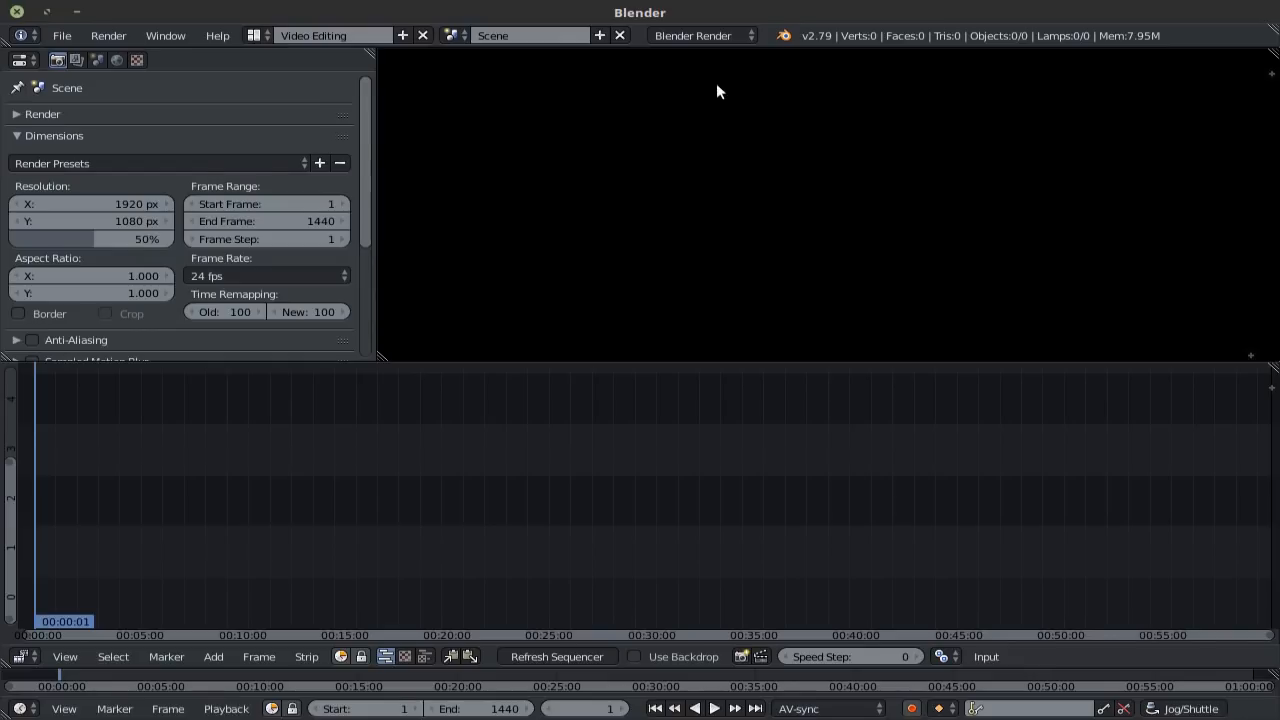
Step: Reset Blender to its factory settings
{"action": "left_click", "coordinate": [60, 36]}
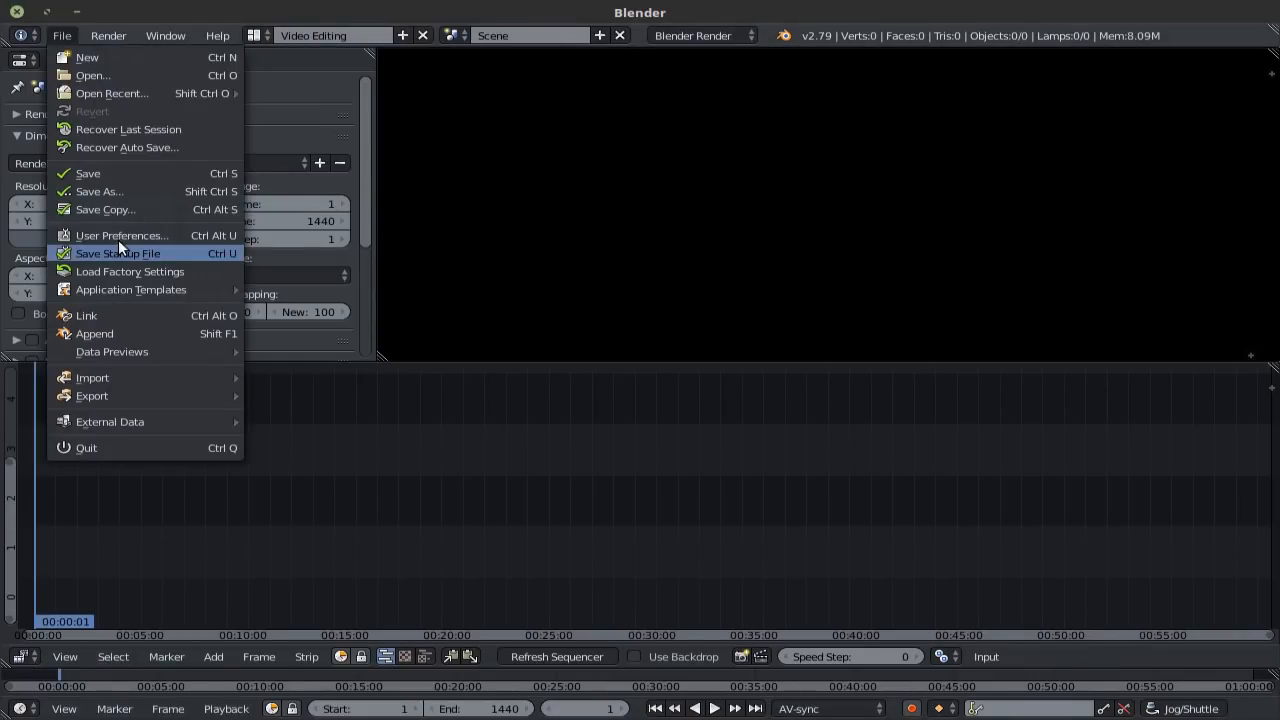
{"action": "left_click", "coordinate": [146, 270]}
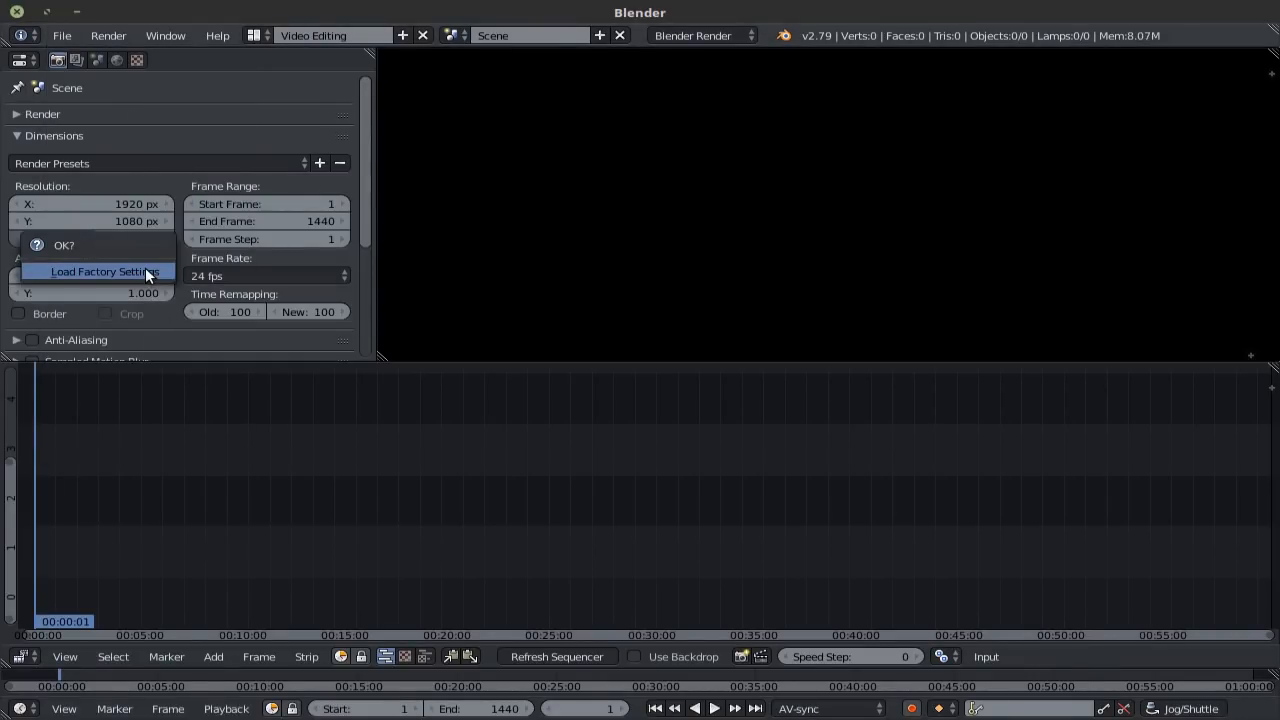
{"action": "left_click", "coordinate": [145, 271]}
Step: Bring up the splash screen, examine the available interaction presets, and dismiss it without choosing another preset
{"action": "left_click", "coordinate": [218, 36]}
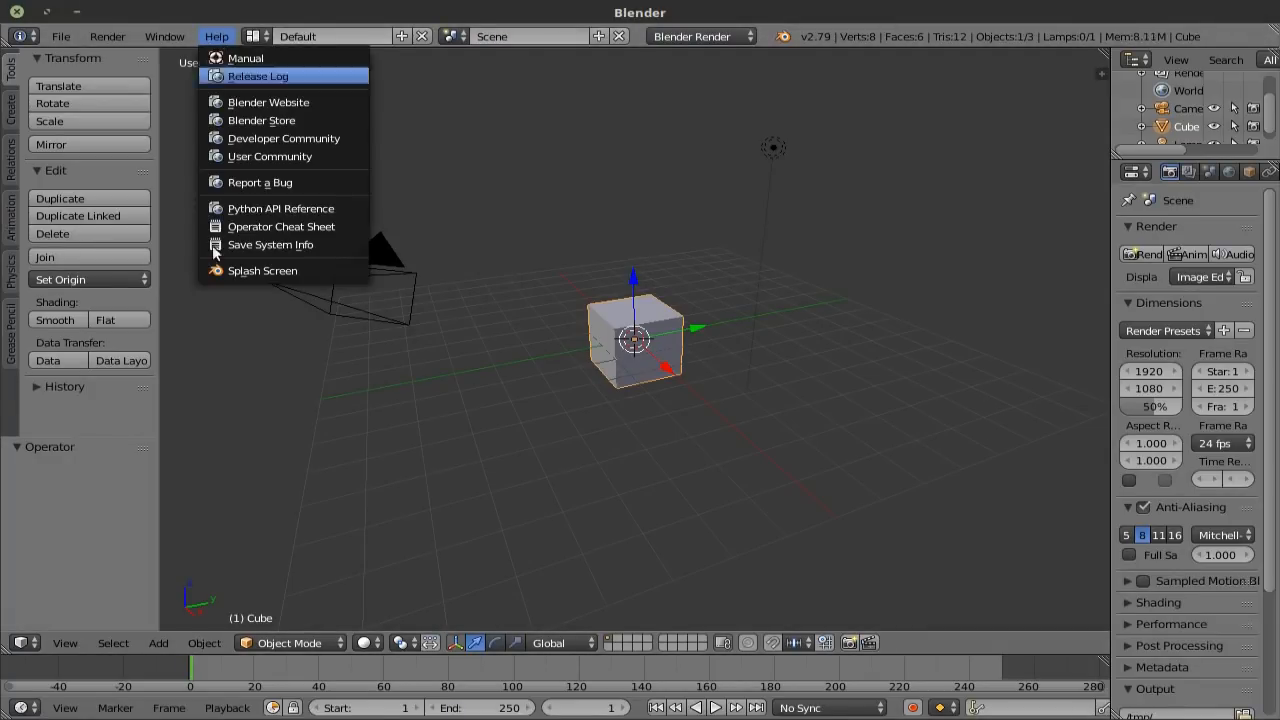
{"action": "left_click", "coordinate": [258, 270]}
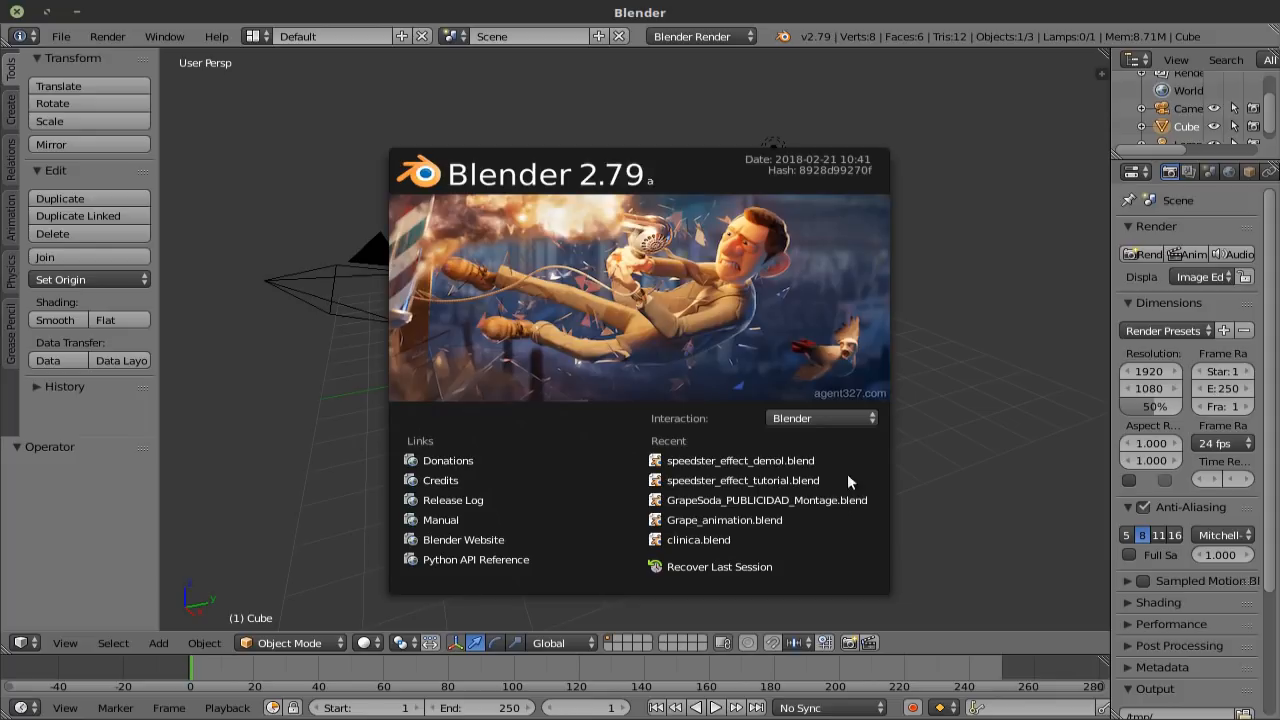
{"action": "left_click", "coordinate": [872, 418]}
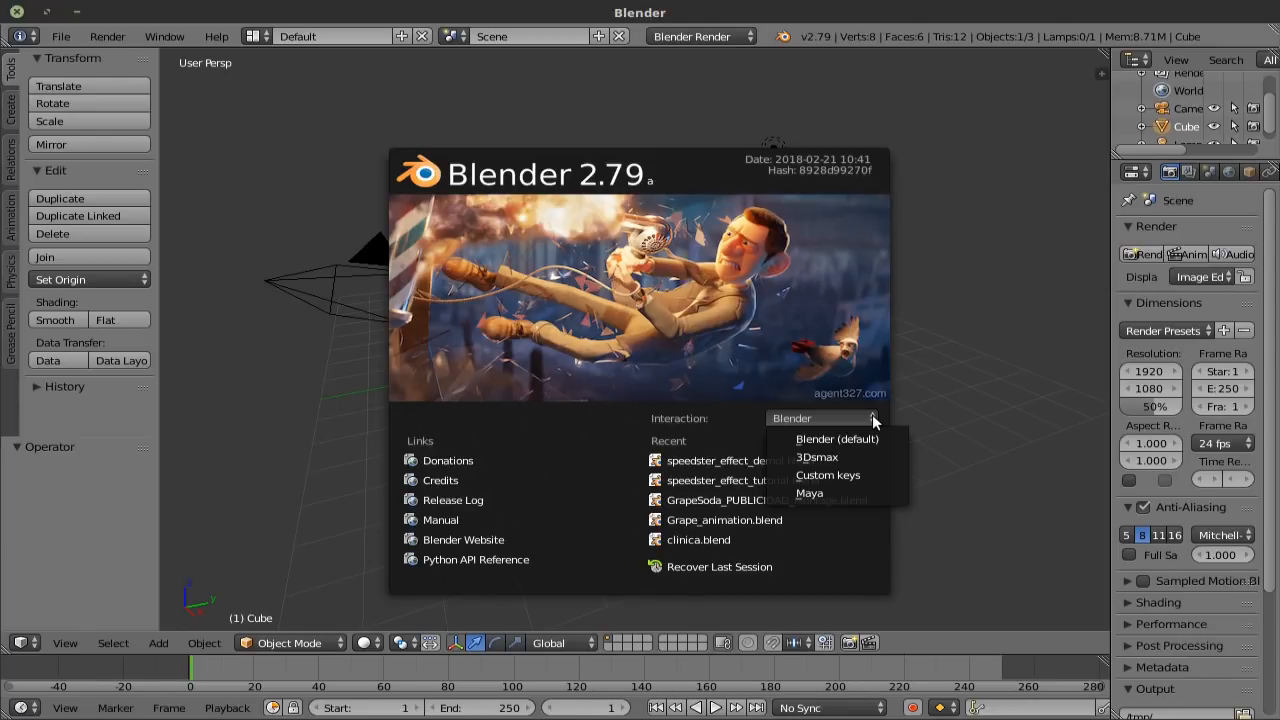
{"action": "left_click", "coordinate": [989, 256]}
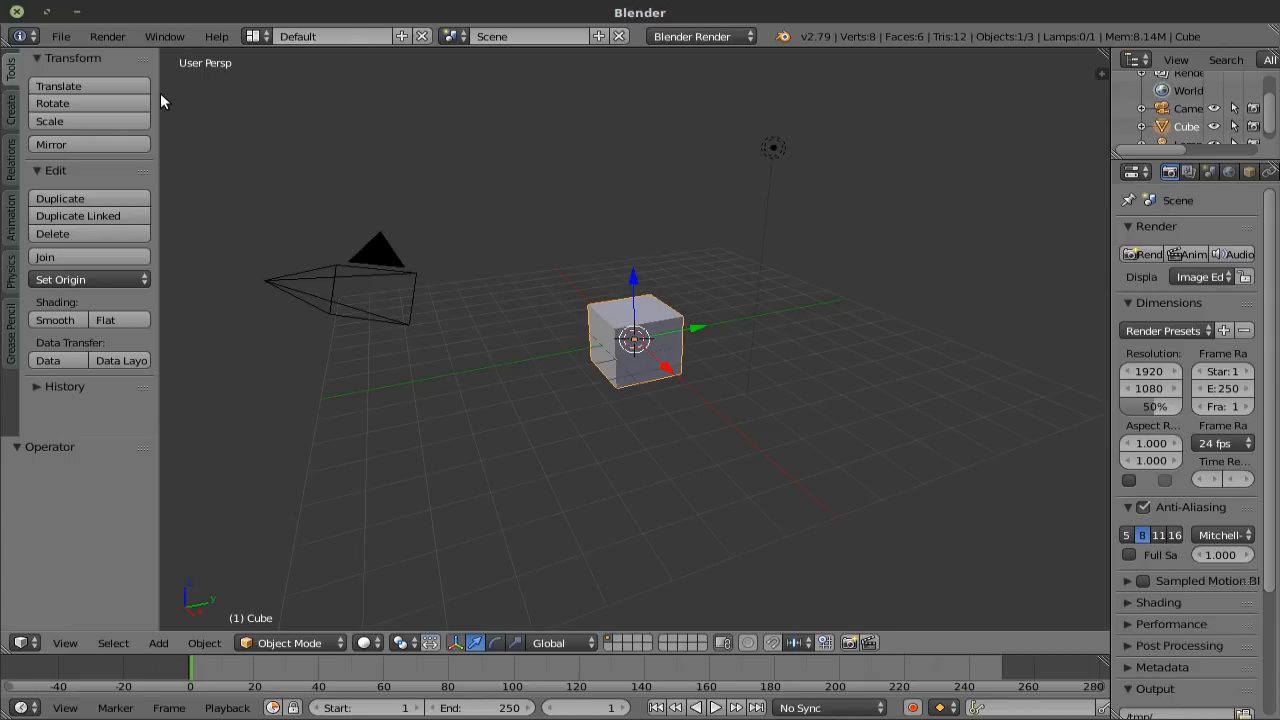
Step: Enable Emulate Numpad in the Input section of the user preferences and close the preferences window
{"action": "left_click", "coordinate": [61, 37]}
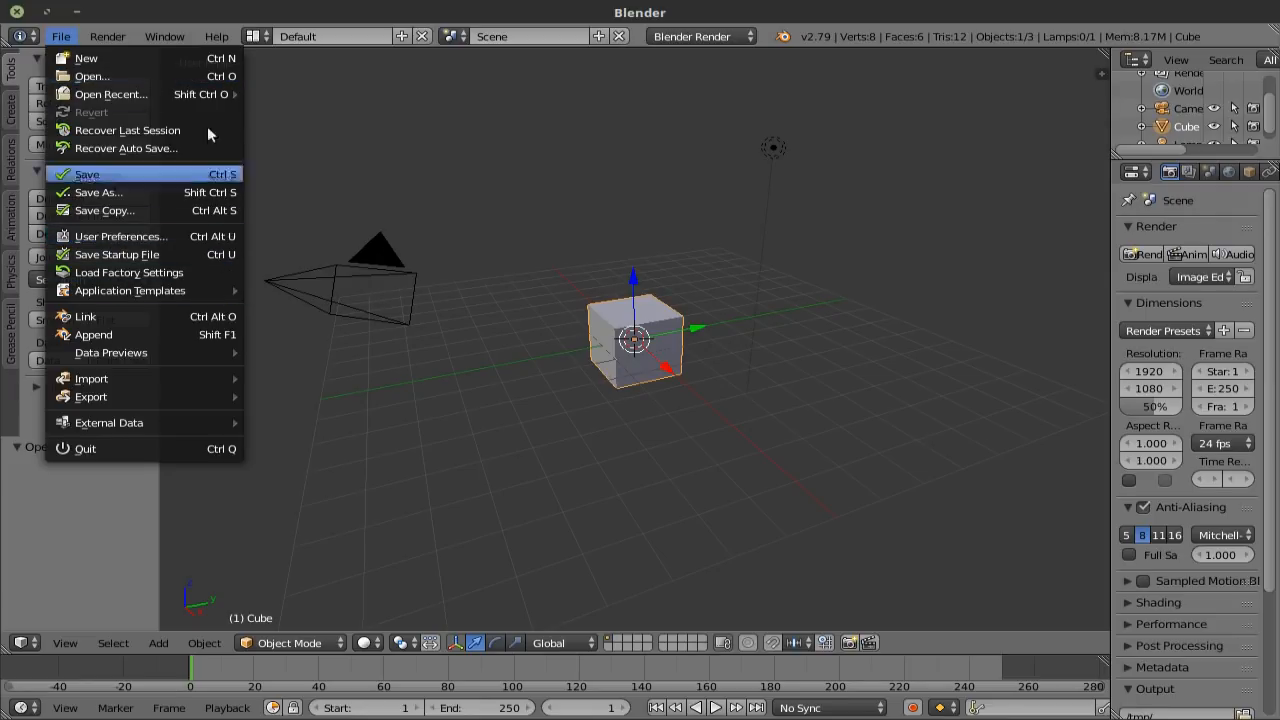
{"action": "left_click", "coordinate": [163, 238]}
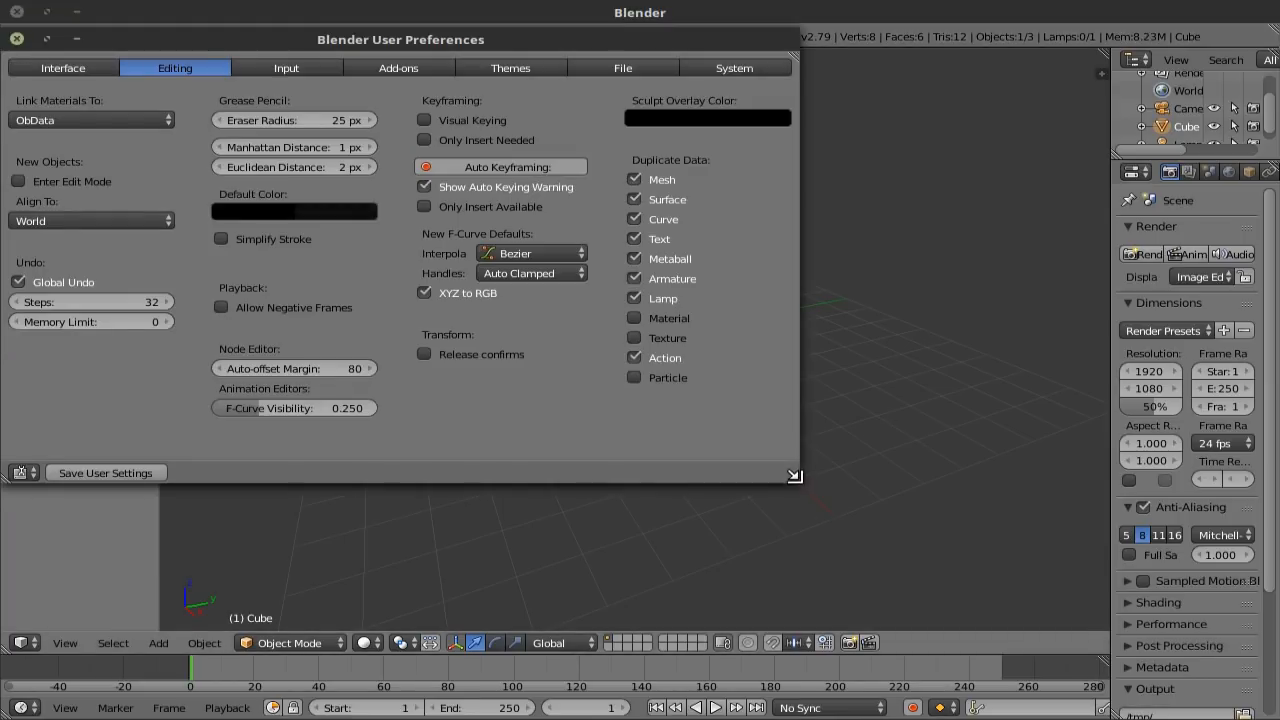
{"action": "left_click_drag", "start_coordinate": [797, 480], "coordinate": [1232, 695]}
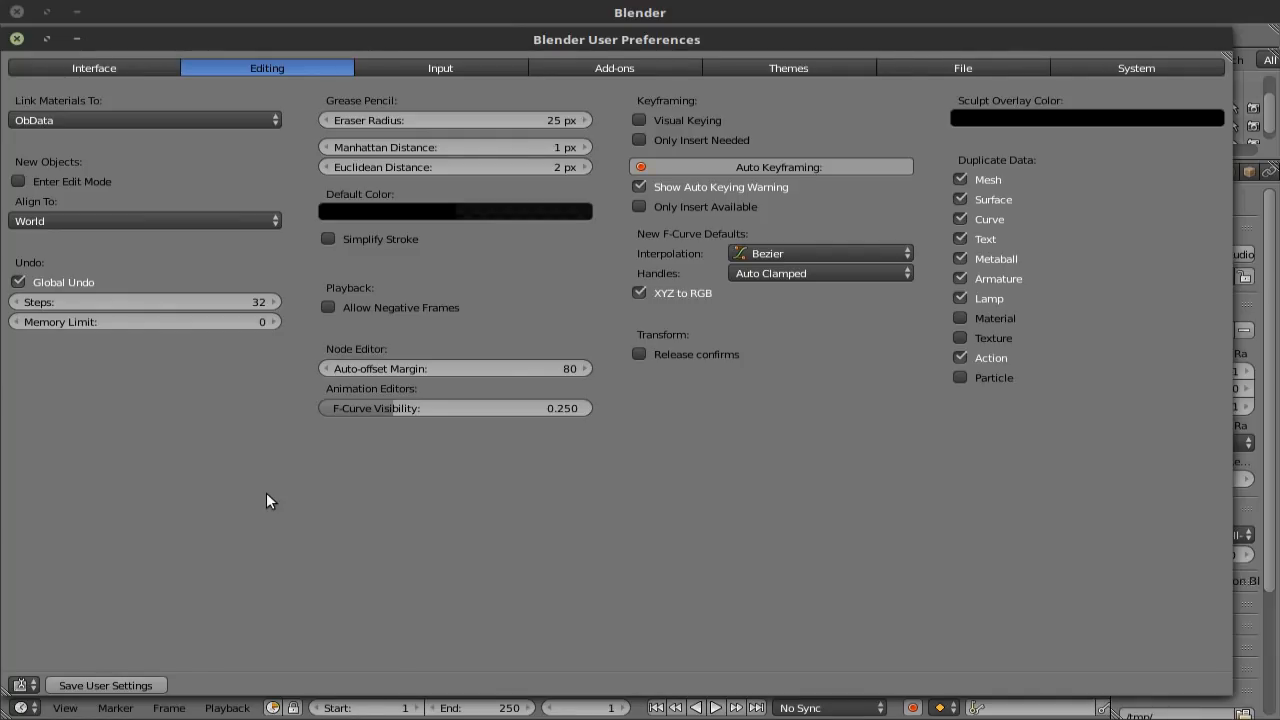
{"action": "left_click", "coordinate": [609, 64]}
{"action": "left_click", "coordinate": [460, 66]}
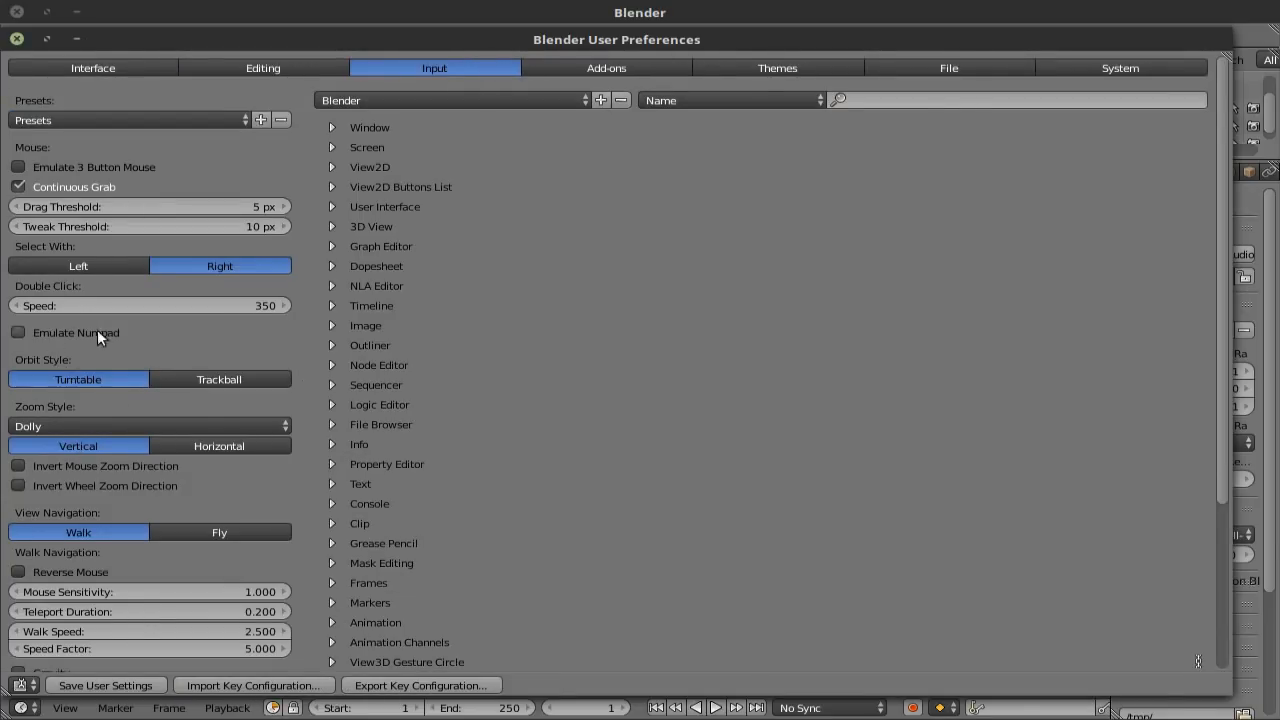
{"action": "left_click", "coordinate": [19, 334]}
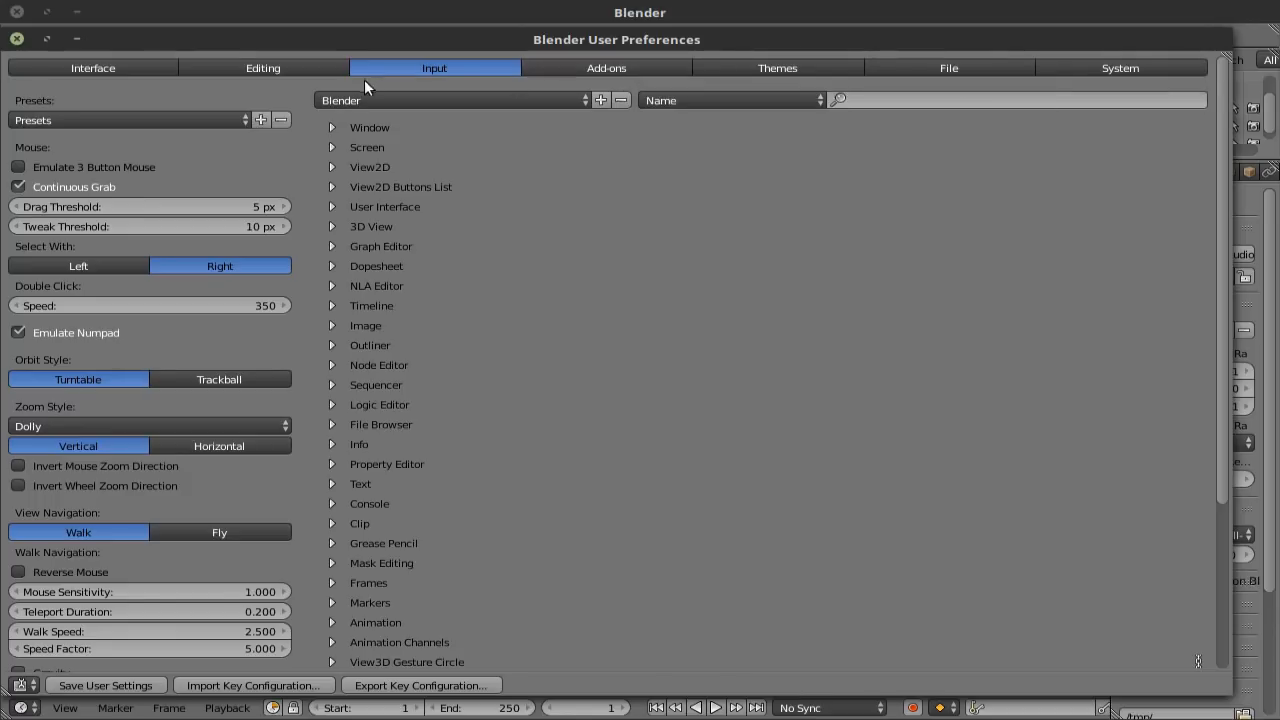
{"action": "left_click", "coordinate": [16, 40]}
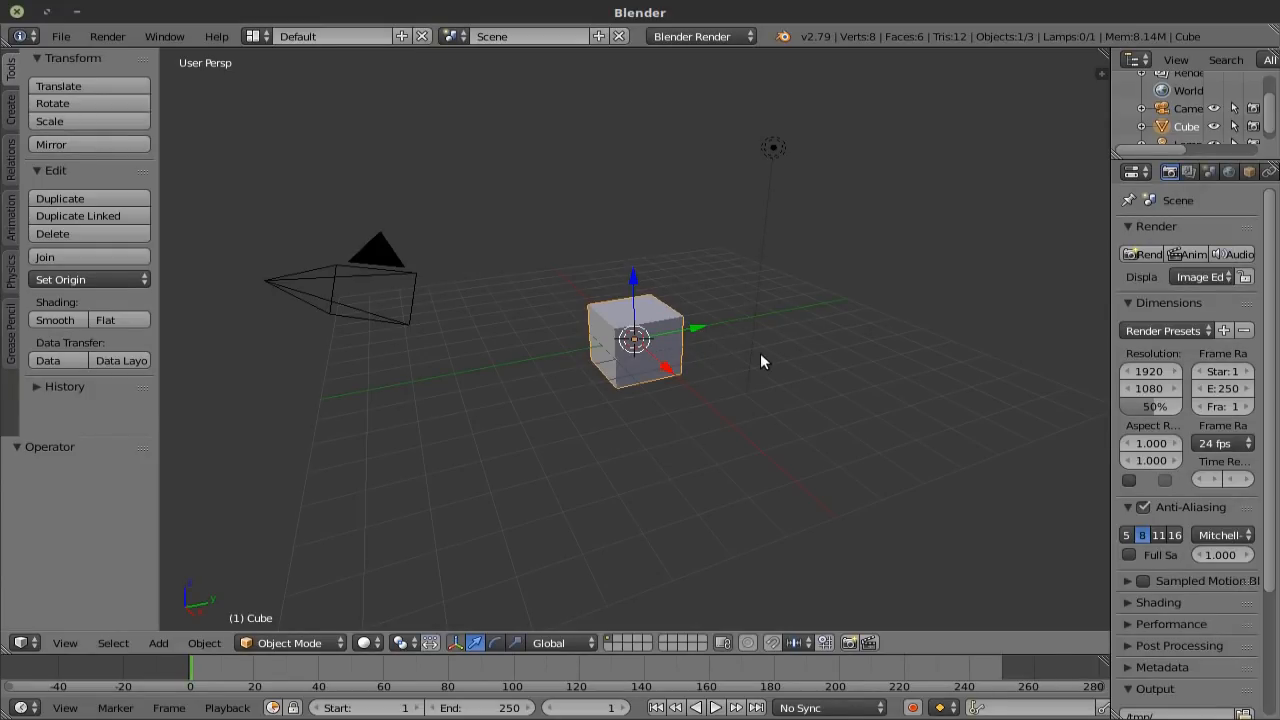
Step: Switch the viewport to the top view and review the available editor types, keeping 3D View
{"action": "key", "text": "KP_7"}
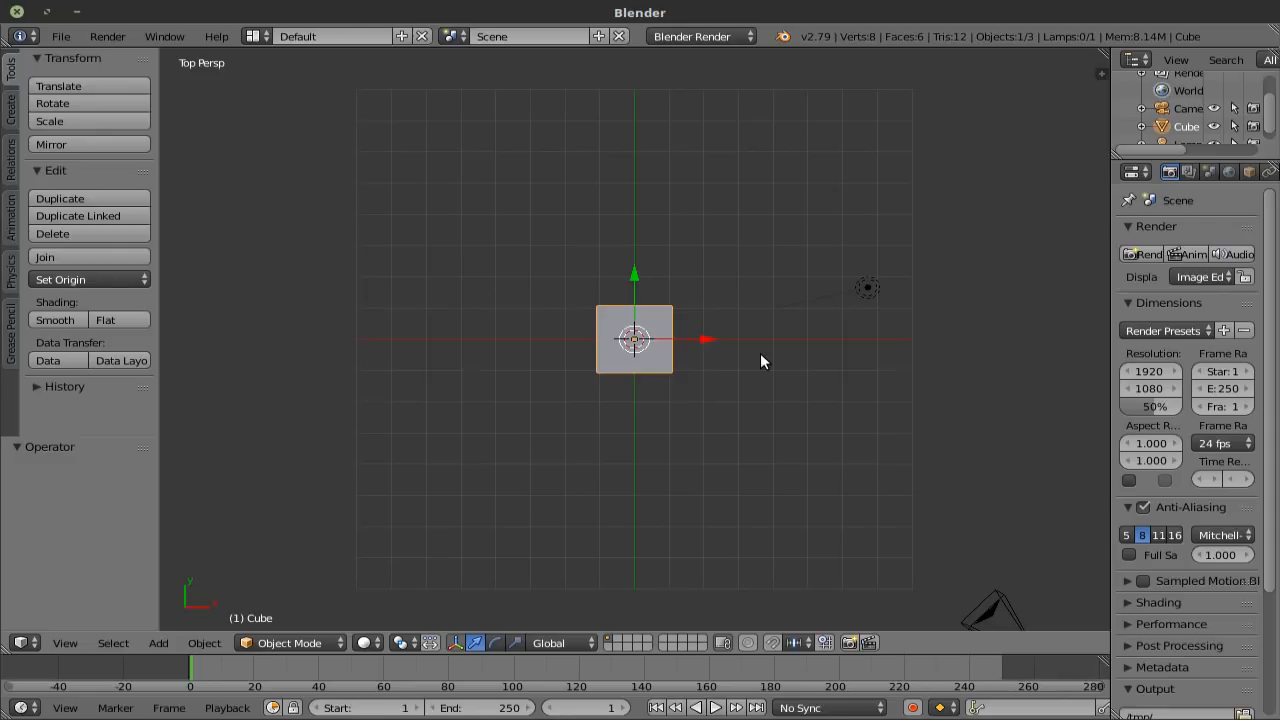
{"action": "scroll", "coordinate": [761, 355], "scroll_direction": "down", "scroll_amount": 4}
{"action": "scroll", "coordinate": [761, 355], "scroll_direction": "up", "scroll_amount": 3}
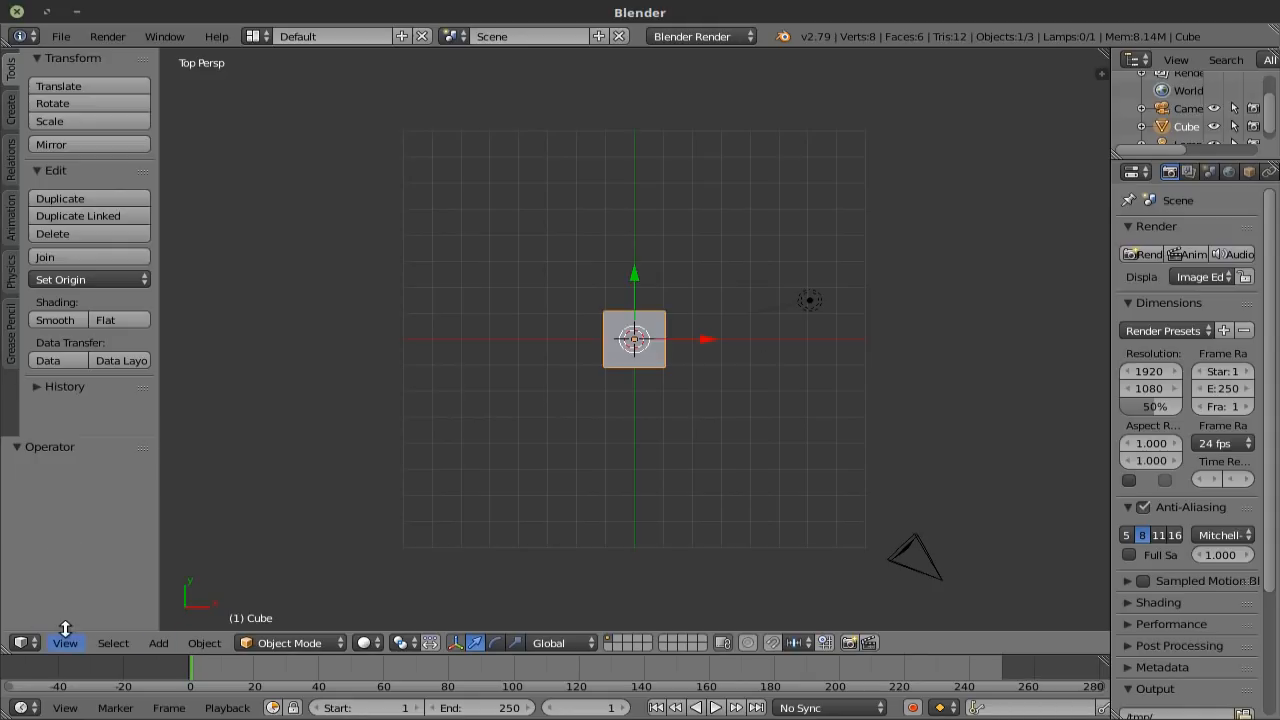
{"action": "left_click", "coordinate": [22, 643]}
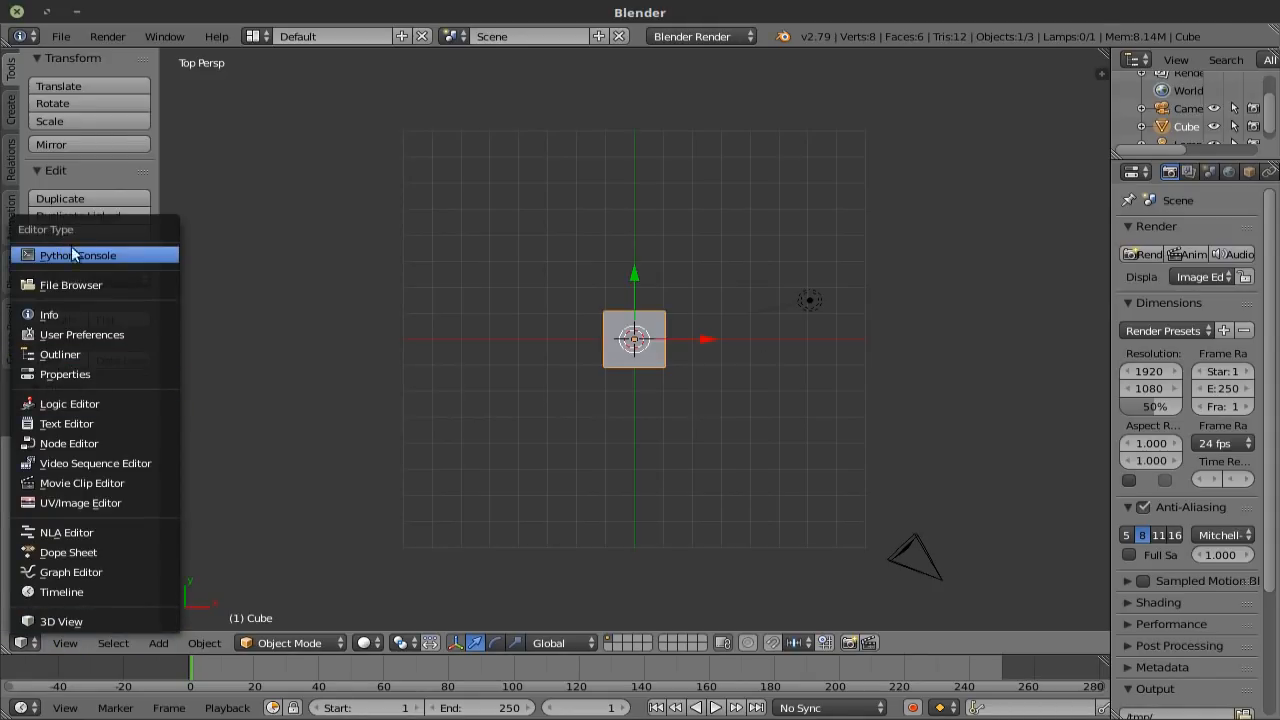
{"action": "left_click", "coordinate": [30, 621]}
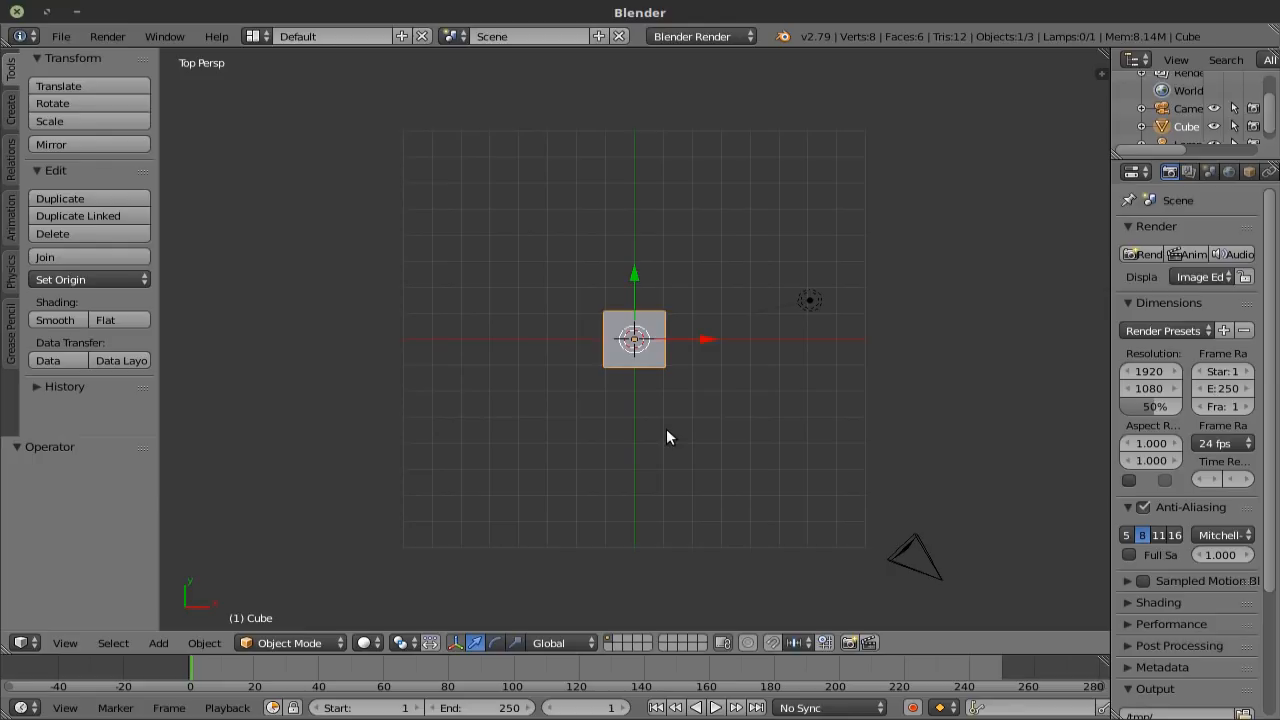
Step: Reselect the default cube and move it slightly along positive X and about -0.48 along Y
{"action": "key", "text": "a"}
{"action": "right_click", "coordinate": [664, 368]}
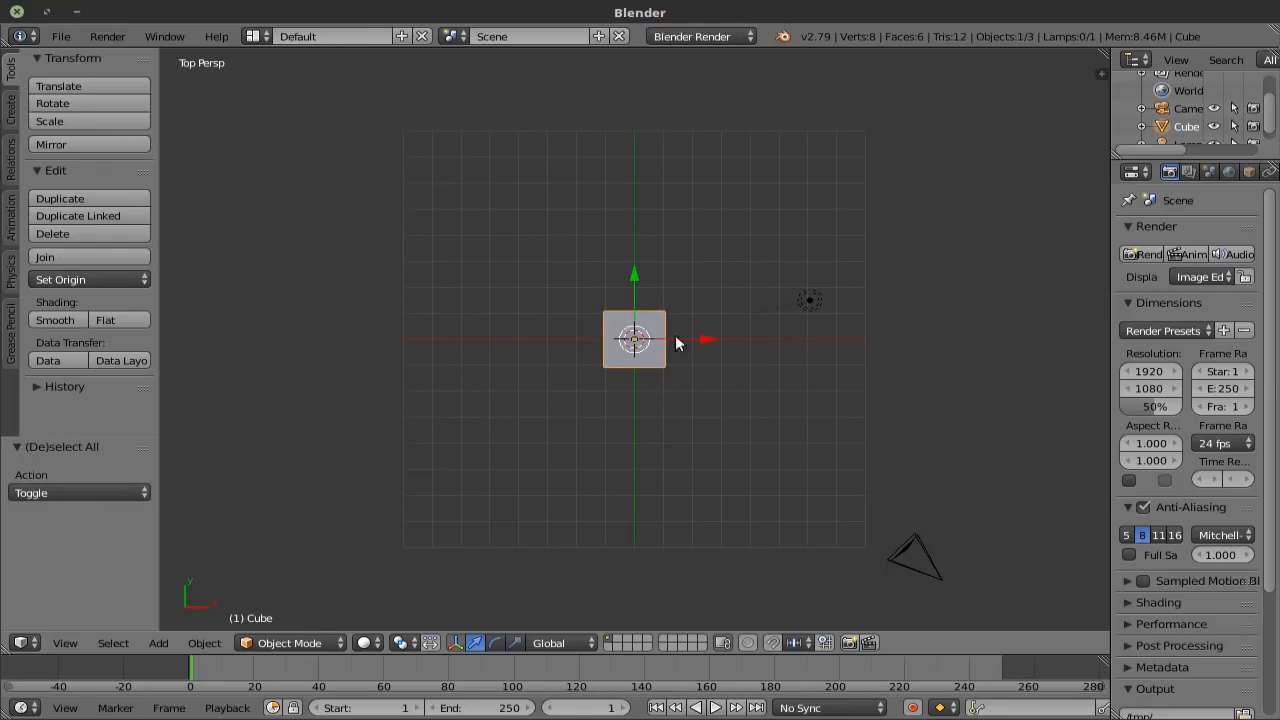
{"action": "left_click_drag", "start_coordinate": [708, 343], "coordinate": [638, 296]}
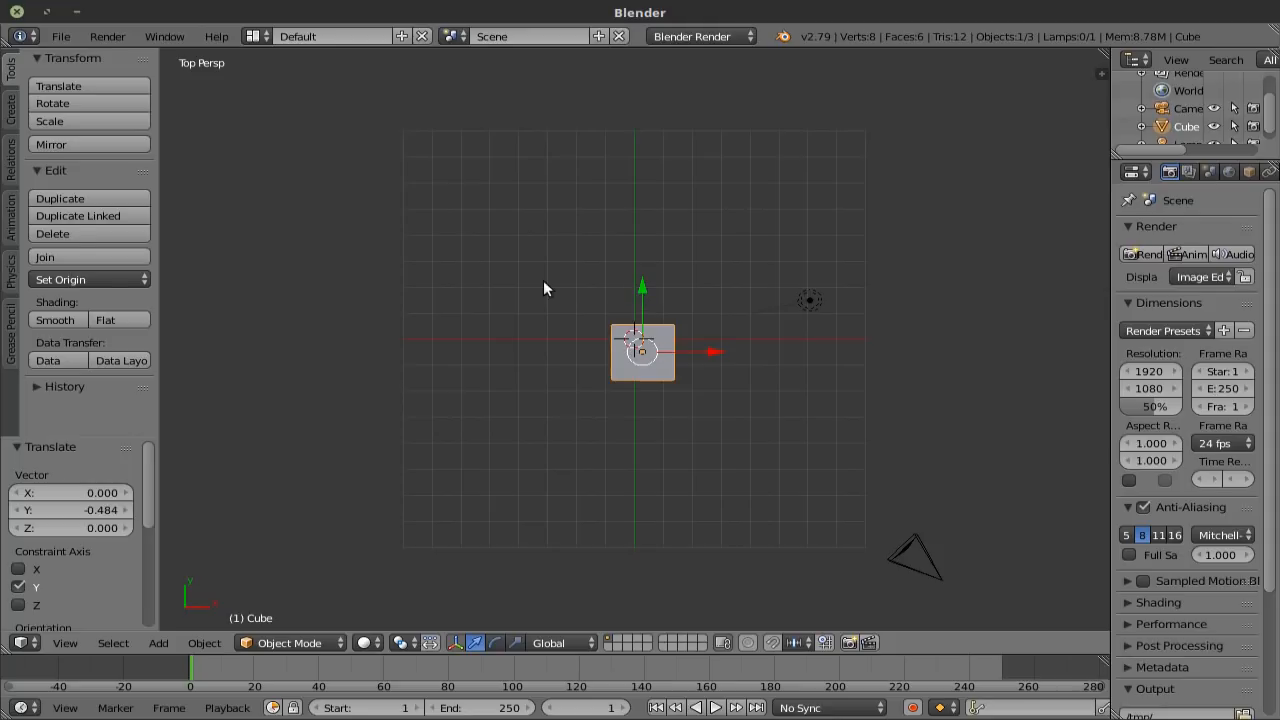
Step: Select every object in the default scene and delete them all, including the cube, lamp and camera
{"action": "key", "text": "a"}
{"action": "key", "text": "a"}
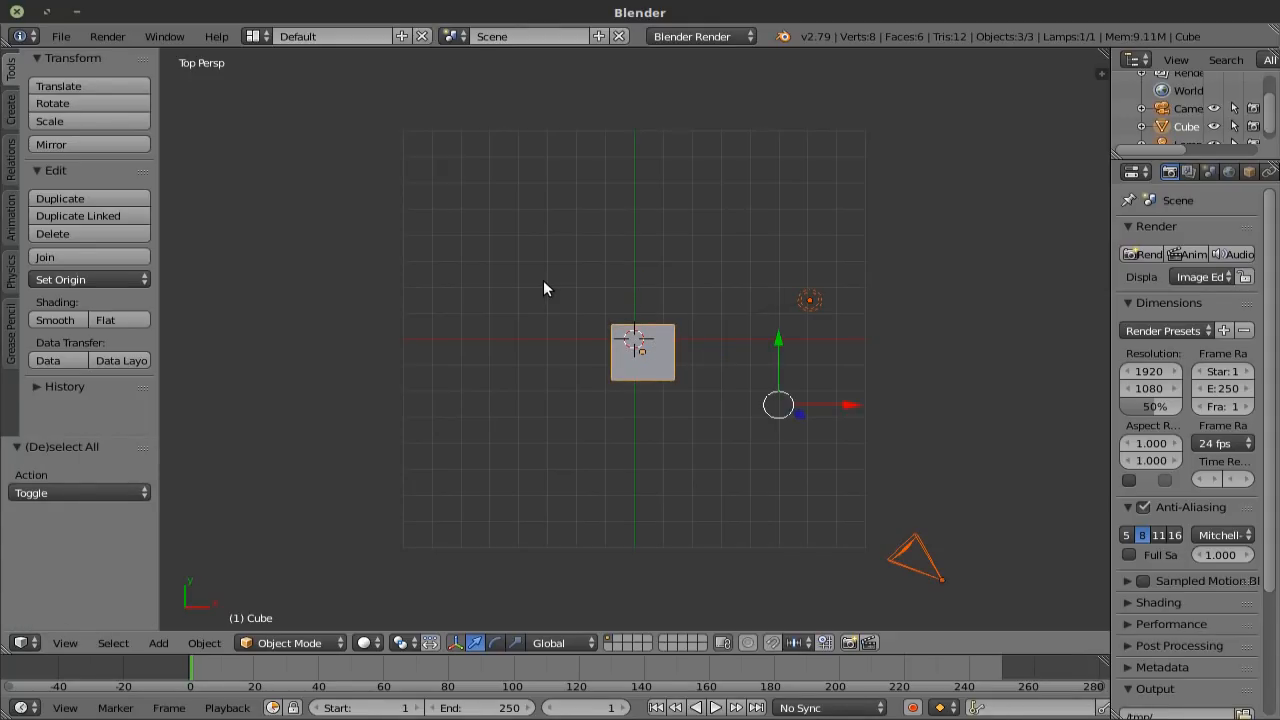
{"action": "key", "text": "x"}
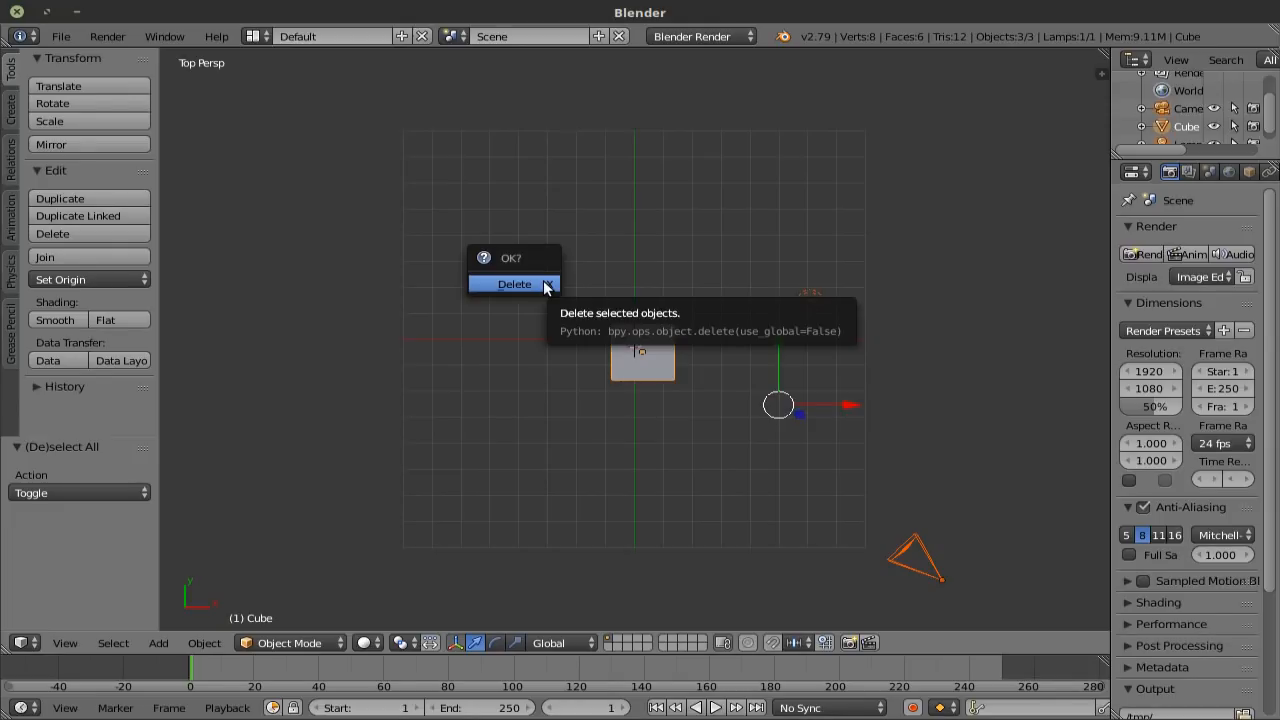
{"action": "left_click", "coordinate": [514, 284]}
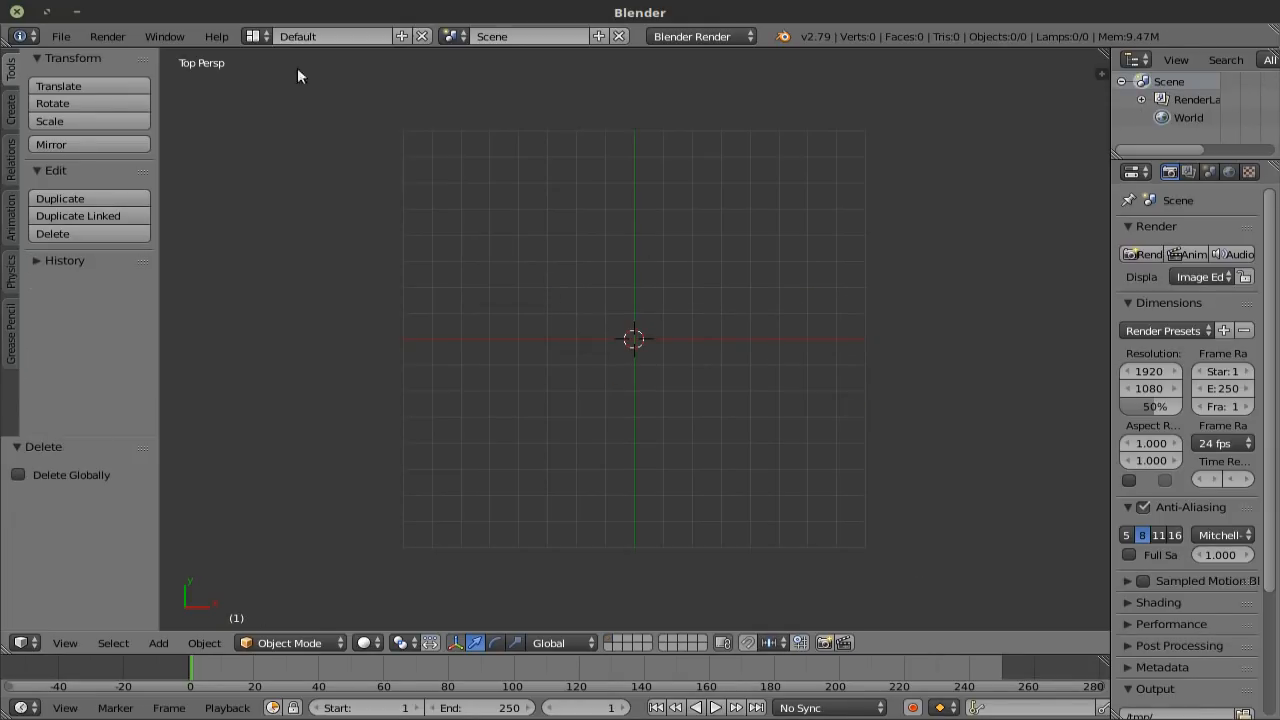
Step: Change the screen layout to Video Editing
{"action": "left_click", "coordinate": [254, 36]}
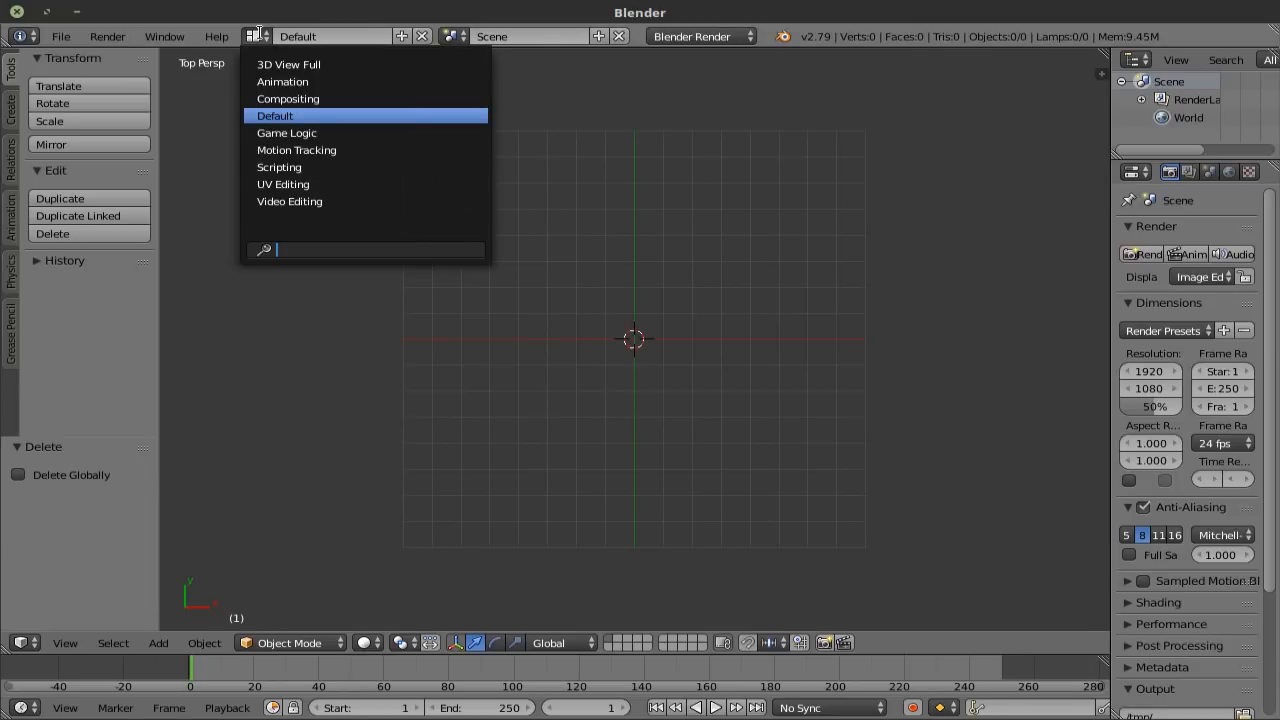
{"action": "left_click", "coordinate": [256, 35]}
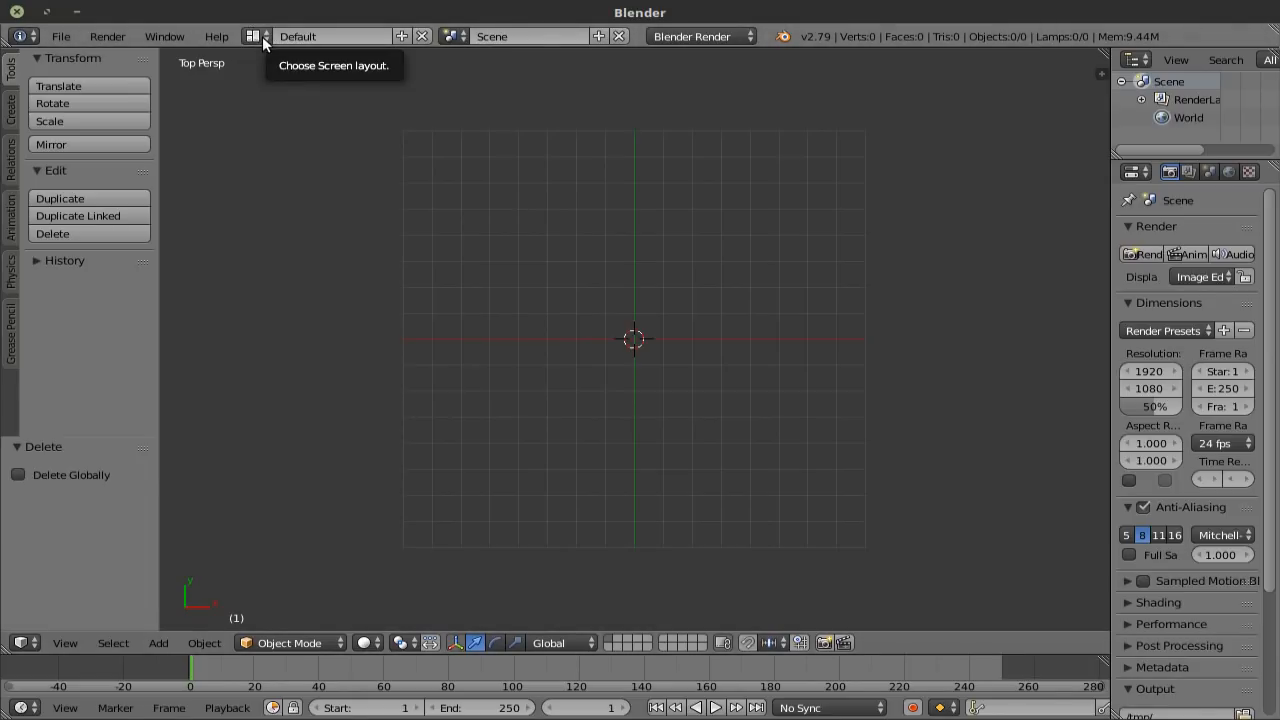
{"action": "left_click", "coordinate": [262, 36]}
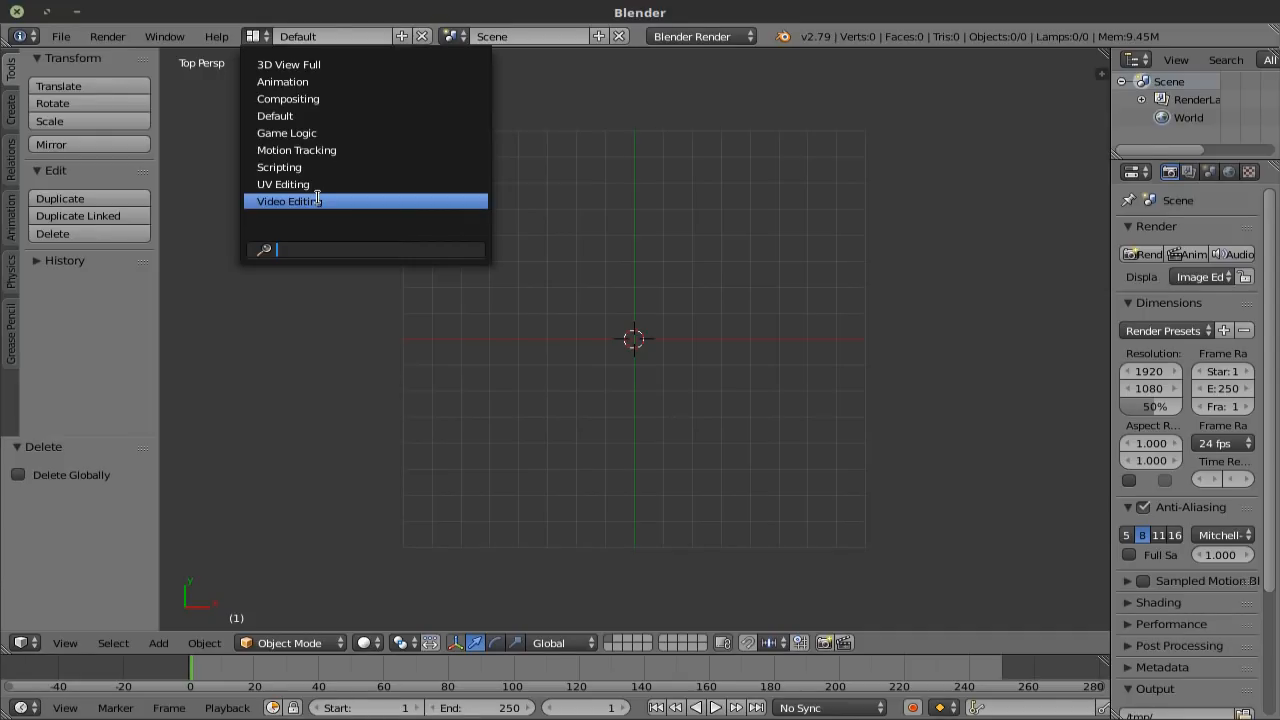
{"action": "left_click", "coordinate": [317, 201]}
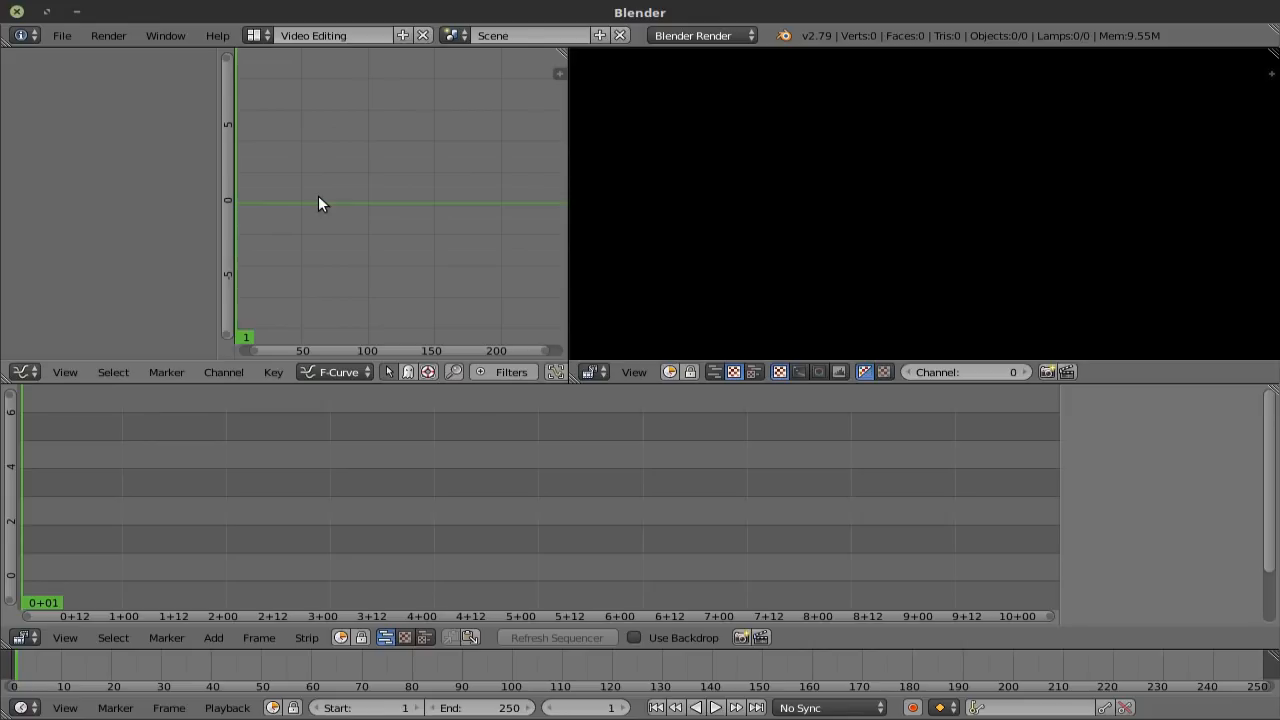
Step: Examine the Input, Interface and System sections in an enlarged user preferences window, then close it
{"action": "left_click", "coordinate": [62, 36]}
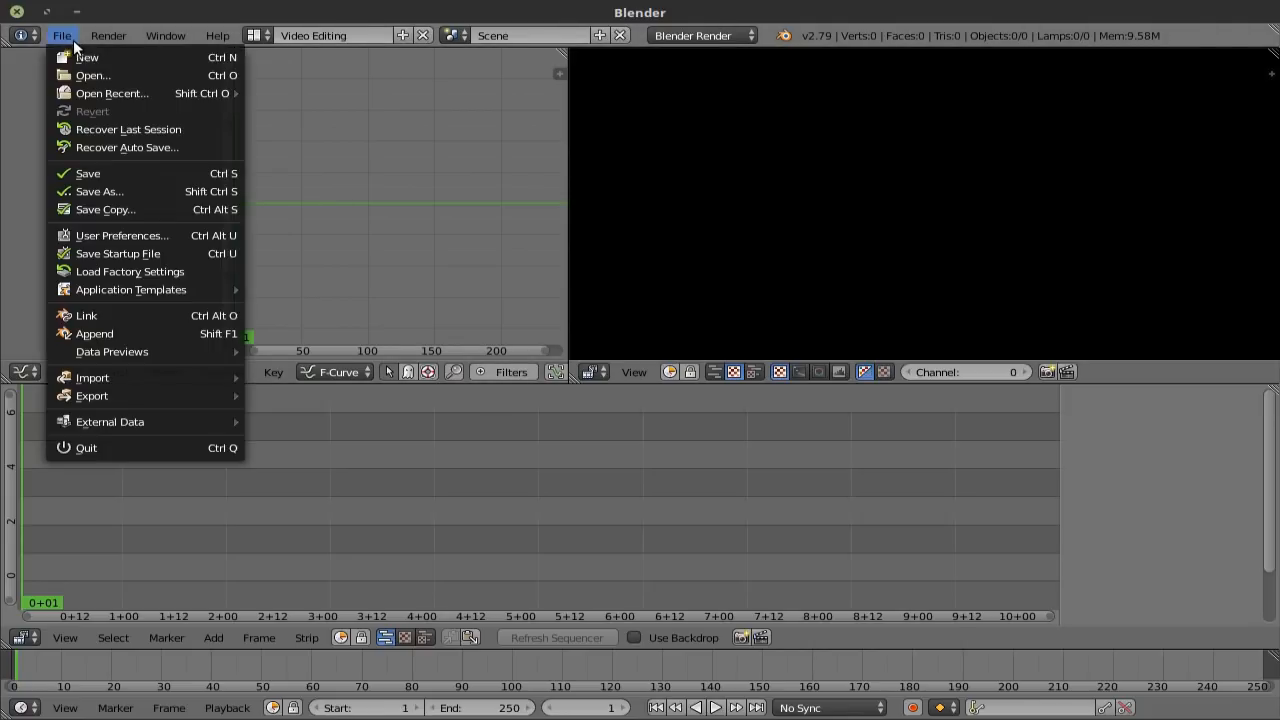
{"action": "left_click", "coordinate": [136, 236]}
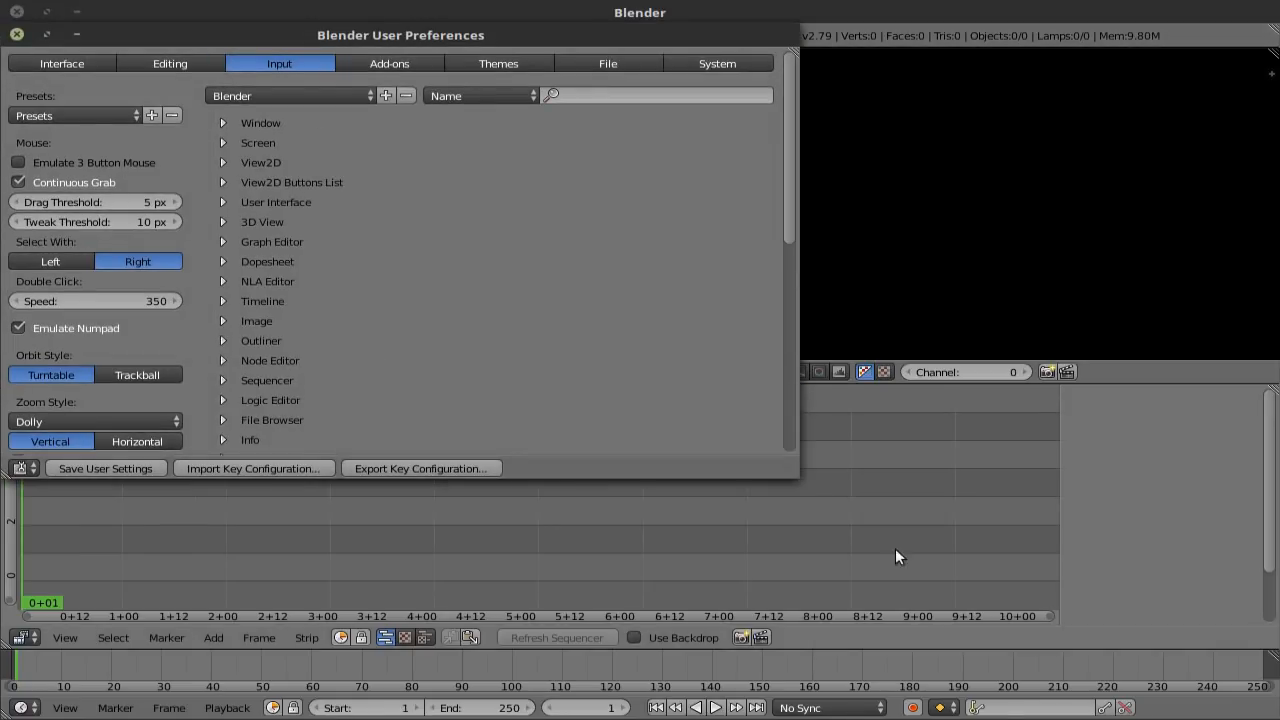
{"action": "left_click_drag", "start_coordinate": [798, 477], "coordinate": [1128, 606]}
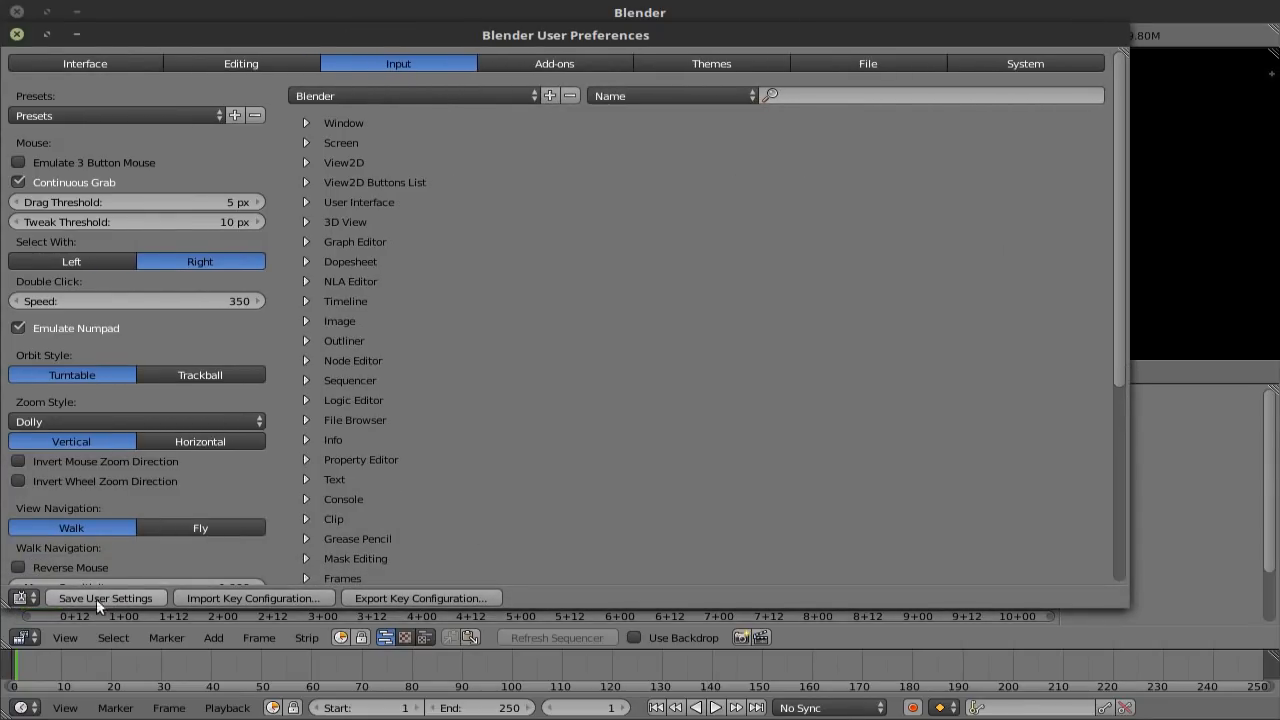
{"action": "left_click", "coordinate": [89, 63]}
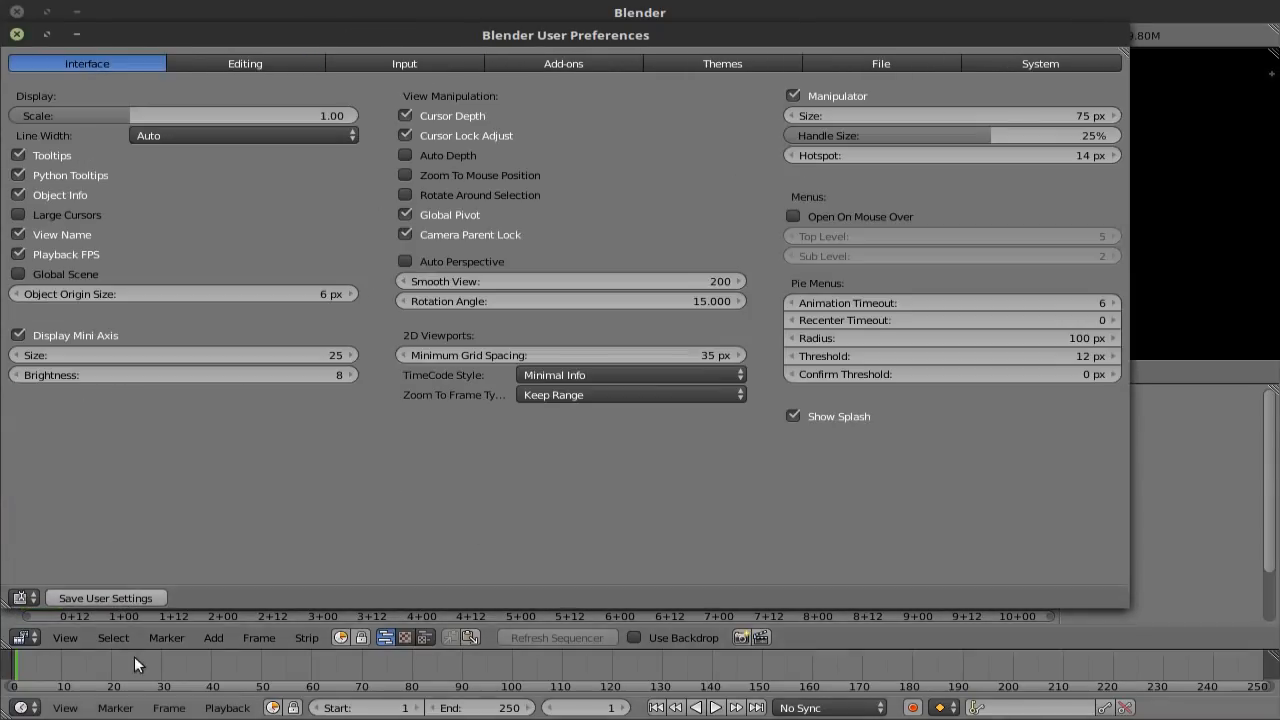
{"action": "left_click", "coordinate": [1031, 63]}
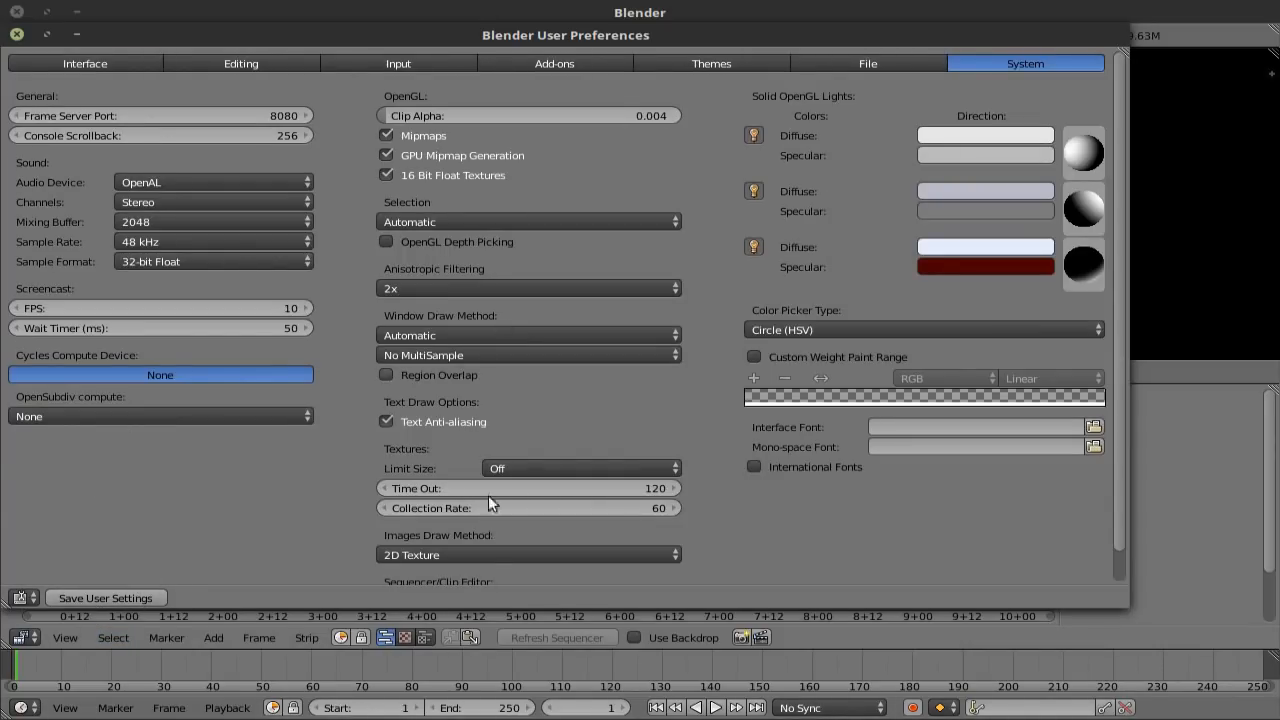
{"action": "left_click", "coordinate": [17, 34]}
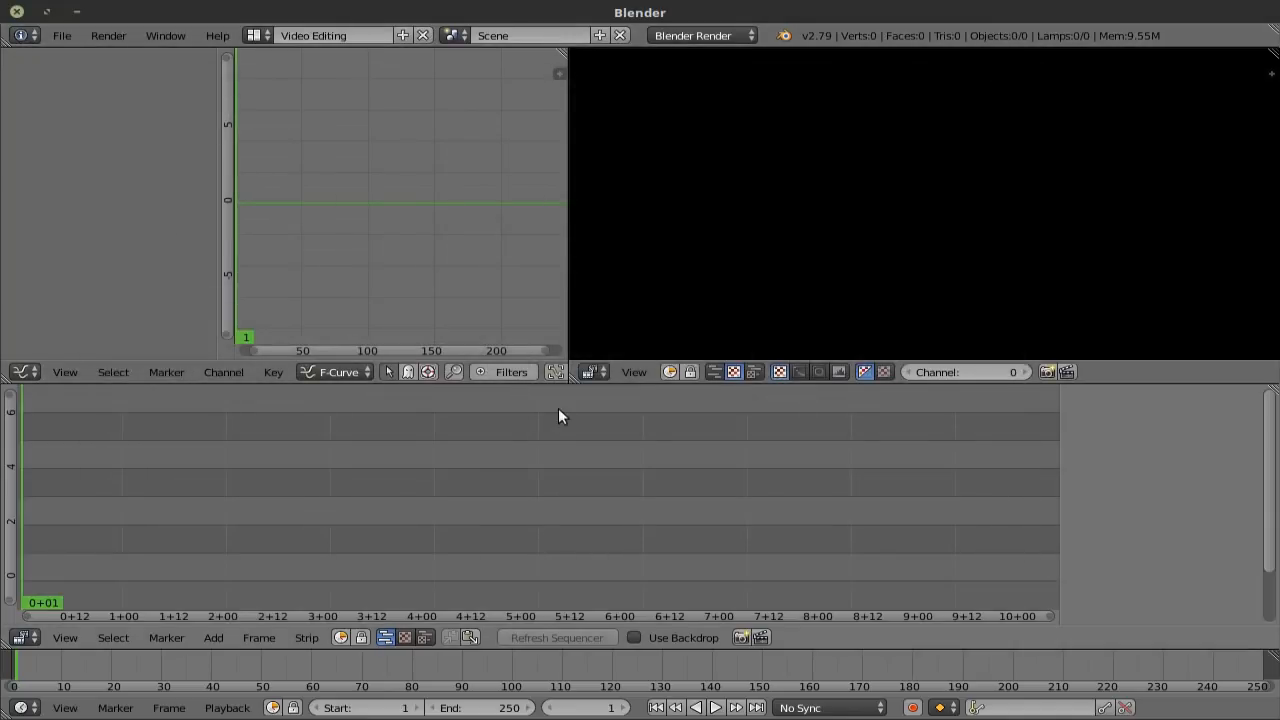
Step: Turn the Graph Editor area into a Properties editor and narrow it so the video preview gets more width
{"action": "left_click", "coordinate": [24, 372]}
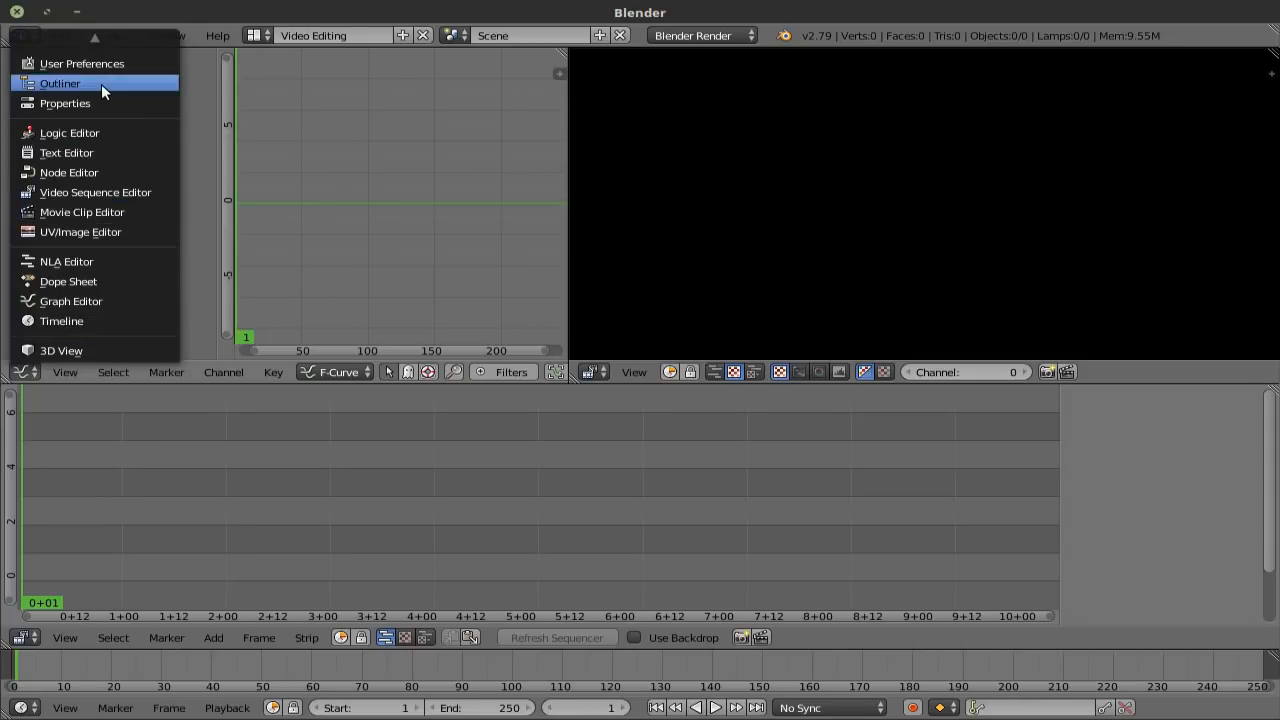
{"action": "left_click", "coordinate": [81, 106]}
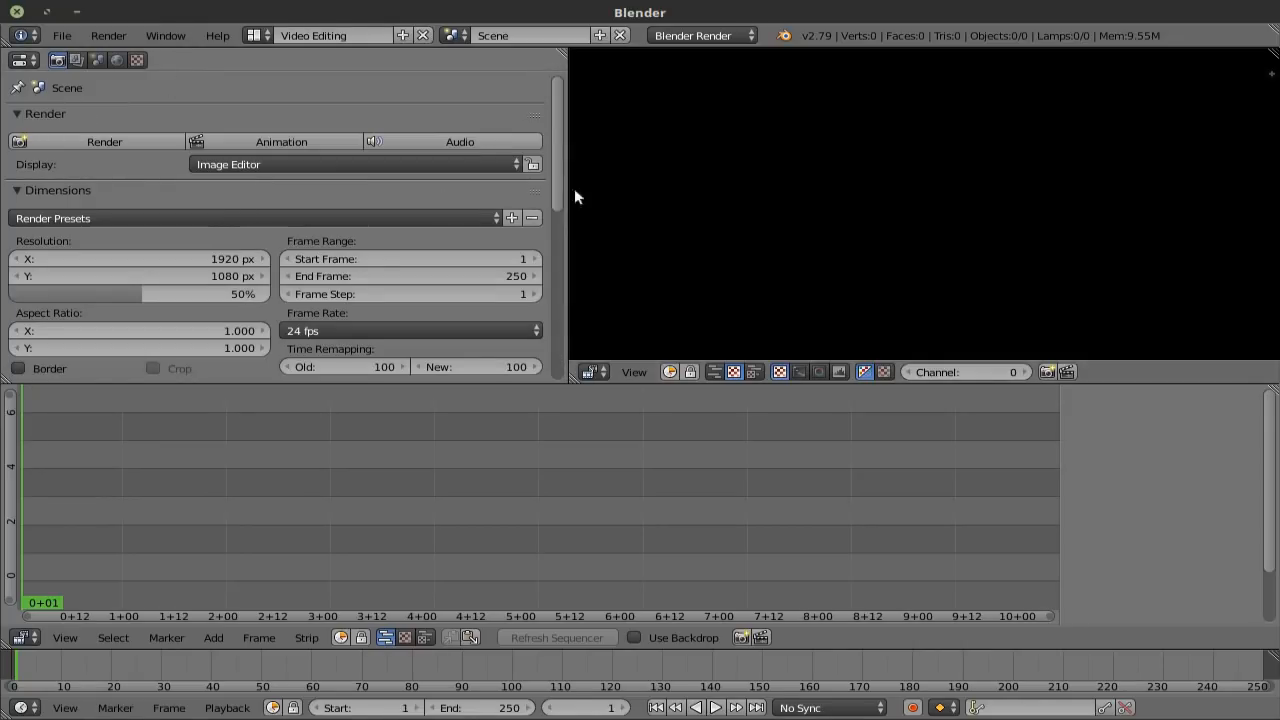
{"action": "left_click_drag", "start_coordinate": [568, 205], "coordinate": [384, 200]}
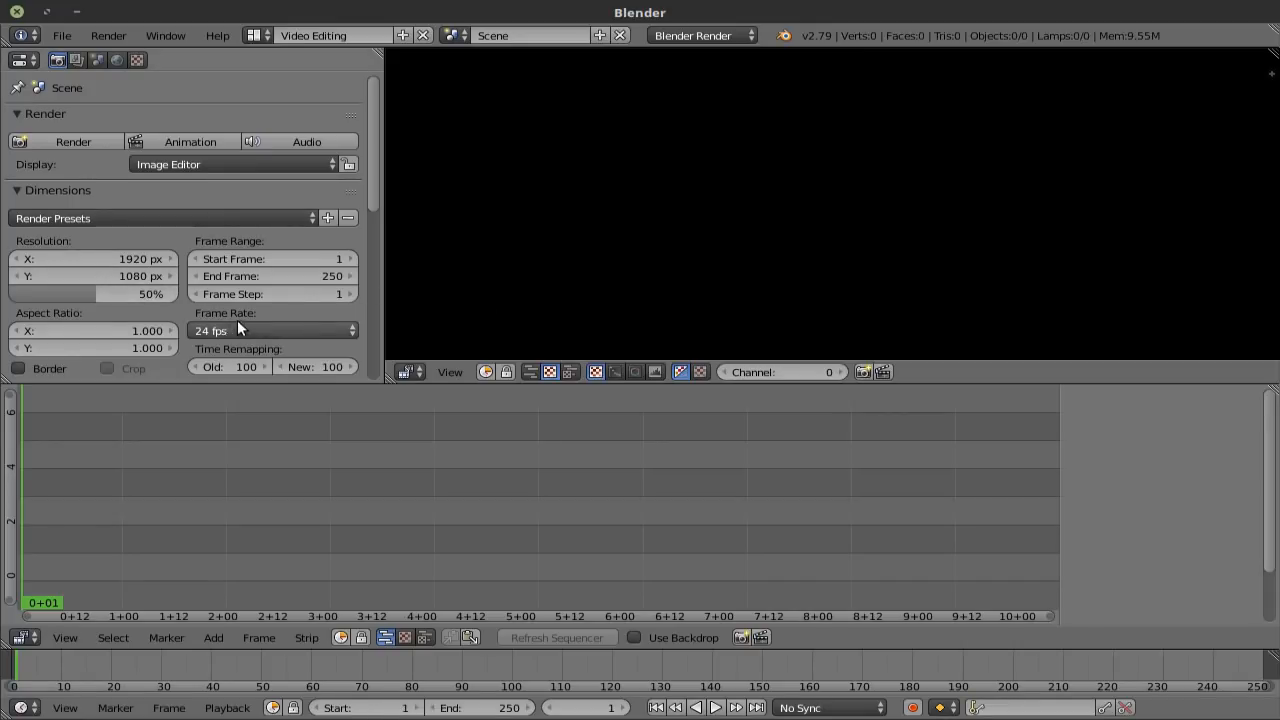
Step: Collapse the Anti-Aliasing section and set the render output to FFmpeg video in RGB
{"action": "scroll", "coordinate": [170, 256], "scroll_direction": "down", "scroll_amount": 5}
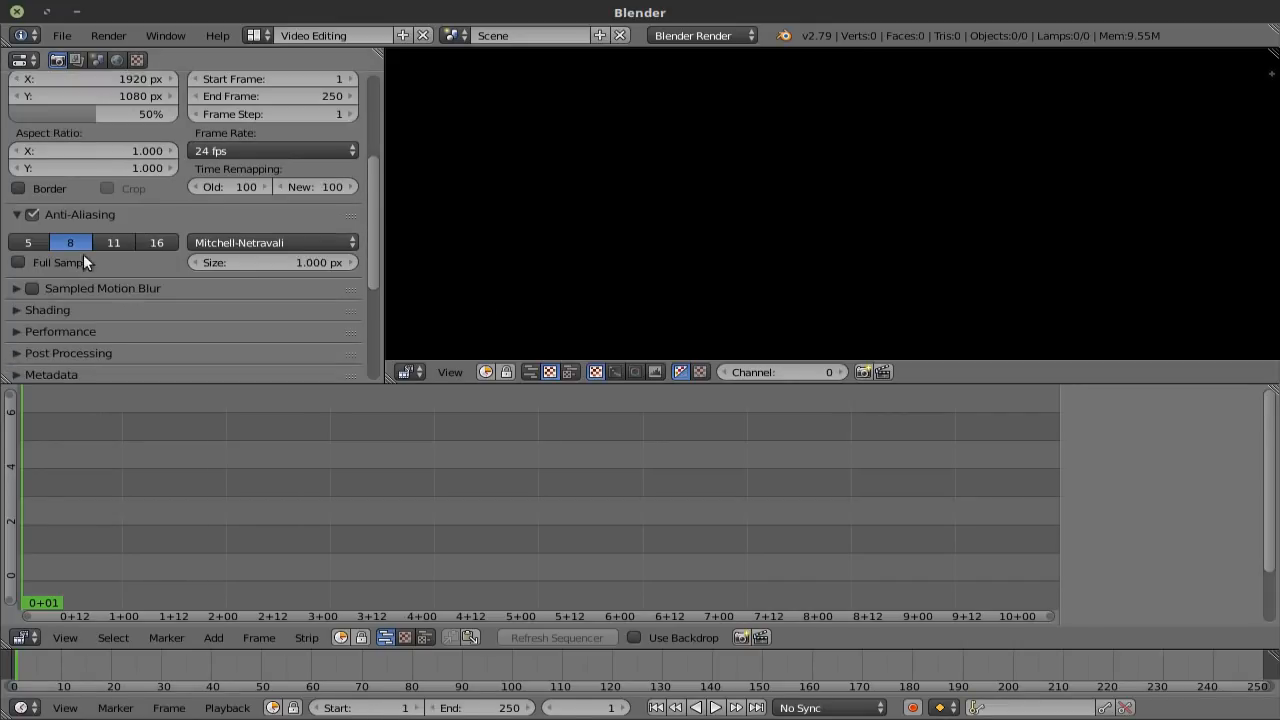
{"action": "left_click", "coordinate": [18, 215]}
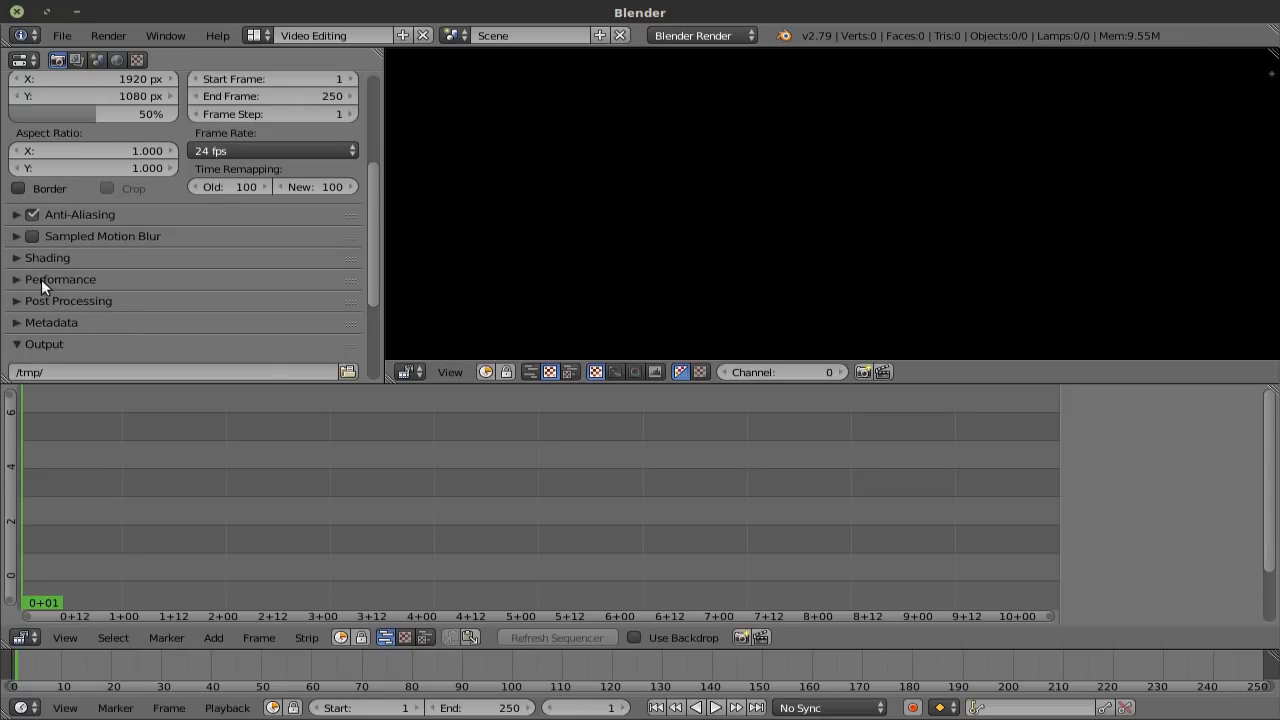
{"action": "scroll", "coordinate": [41, 279], "scroll_direction": "down", "scroll_amount": 4}
{"action": "left_click", "coordinate": [25, 198]}
{"action": "left_click", "coordinate": [25, 198]}
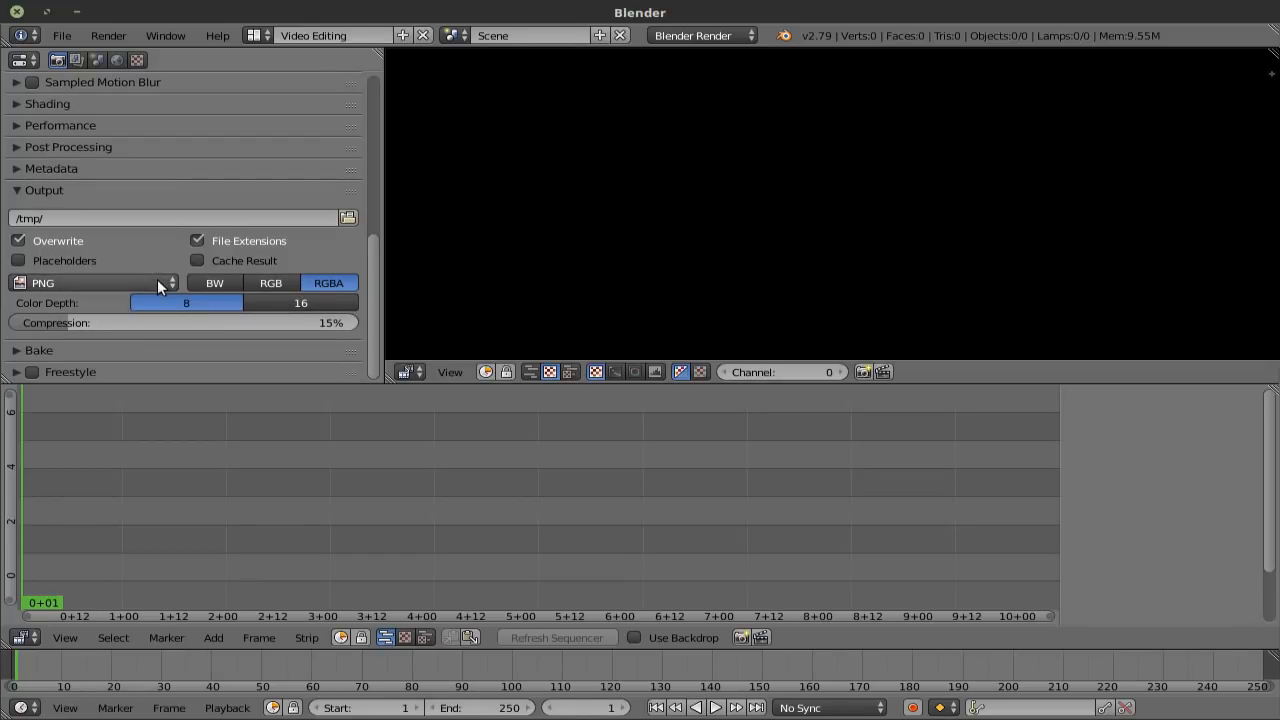
{"action": "left_click", "coordinate": [157, 279]}
{"action": "left_click", "coordinate": [358, 203]}
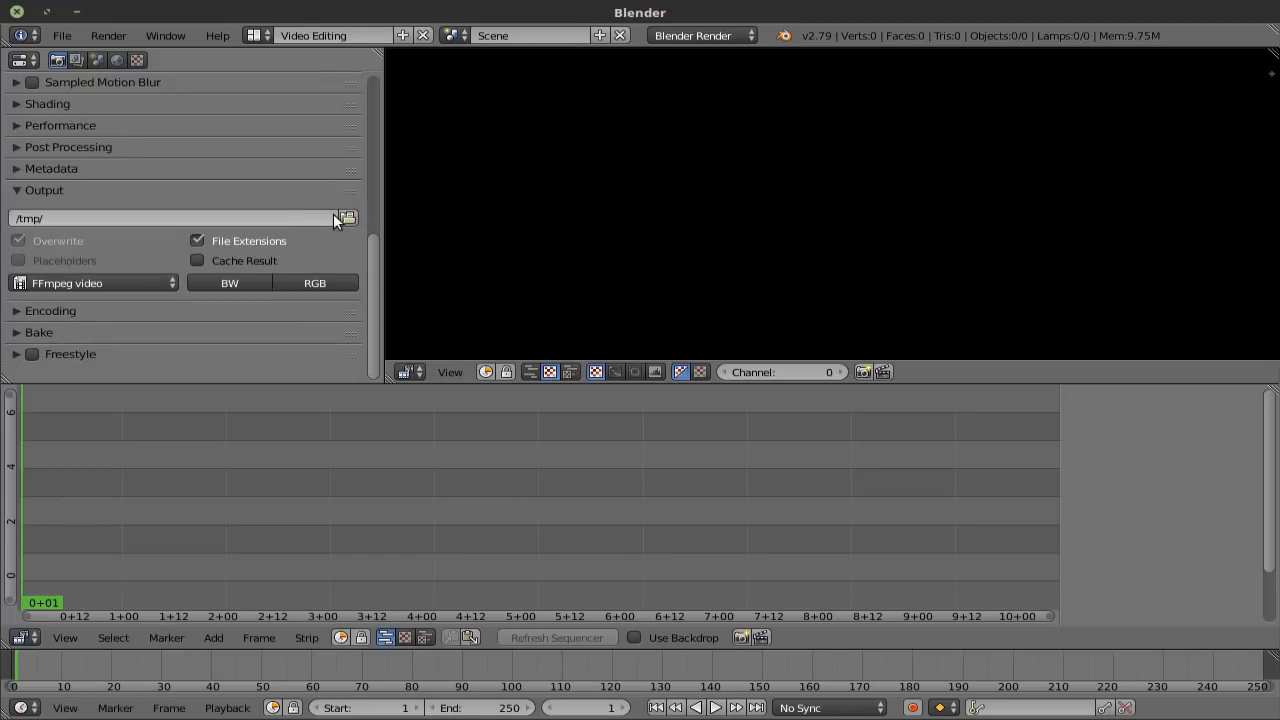
{"action": "left_click", "coordinate": [328, 283]}
Step: Expand the Encoding section and apply the h264 in MP4 preset
{"action": "left_click", "coordinate": [273, 311]}
{"action": "scroll", "coordinate": [255, 300], "scroll_direction": "down", "scroll_amount": 5}
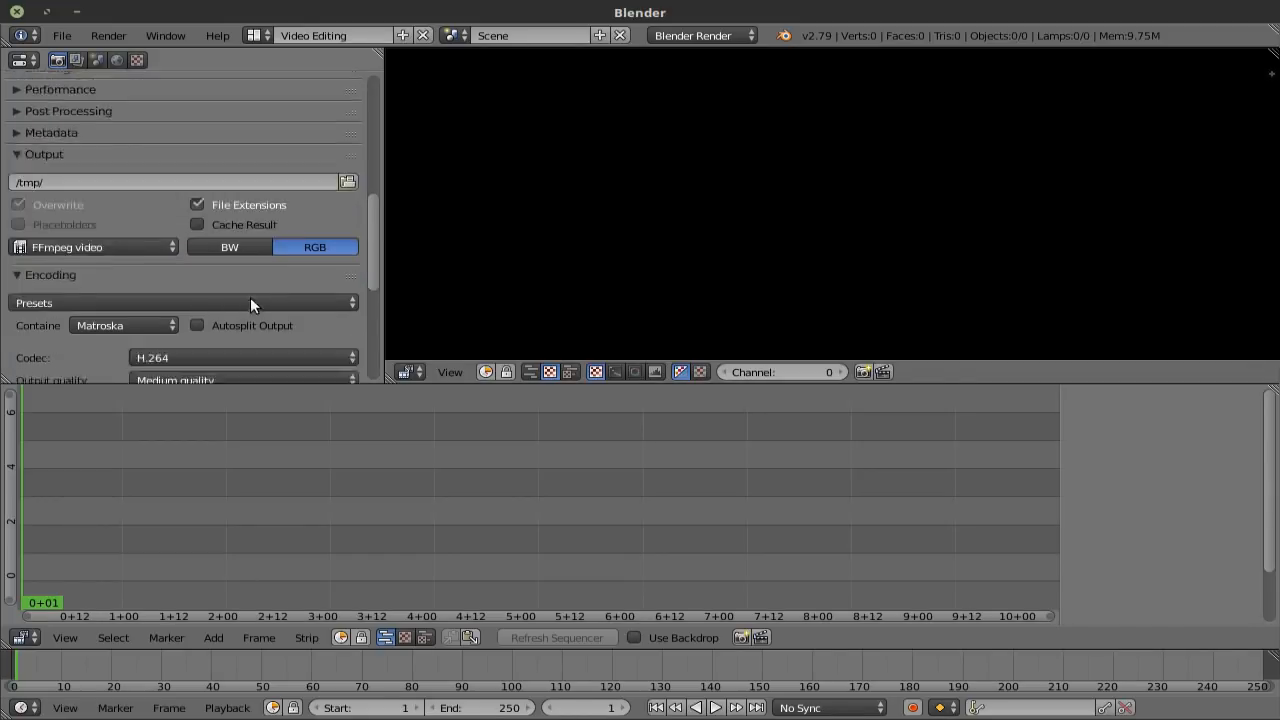
{"action": "left_click", "coordinate": [185, 159]}
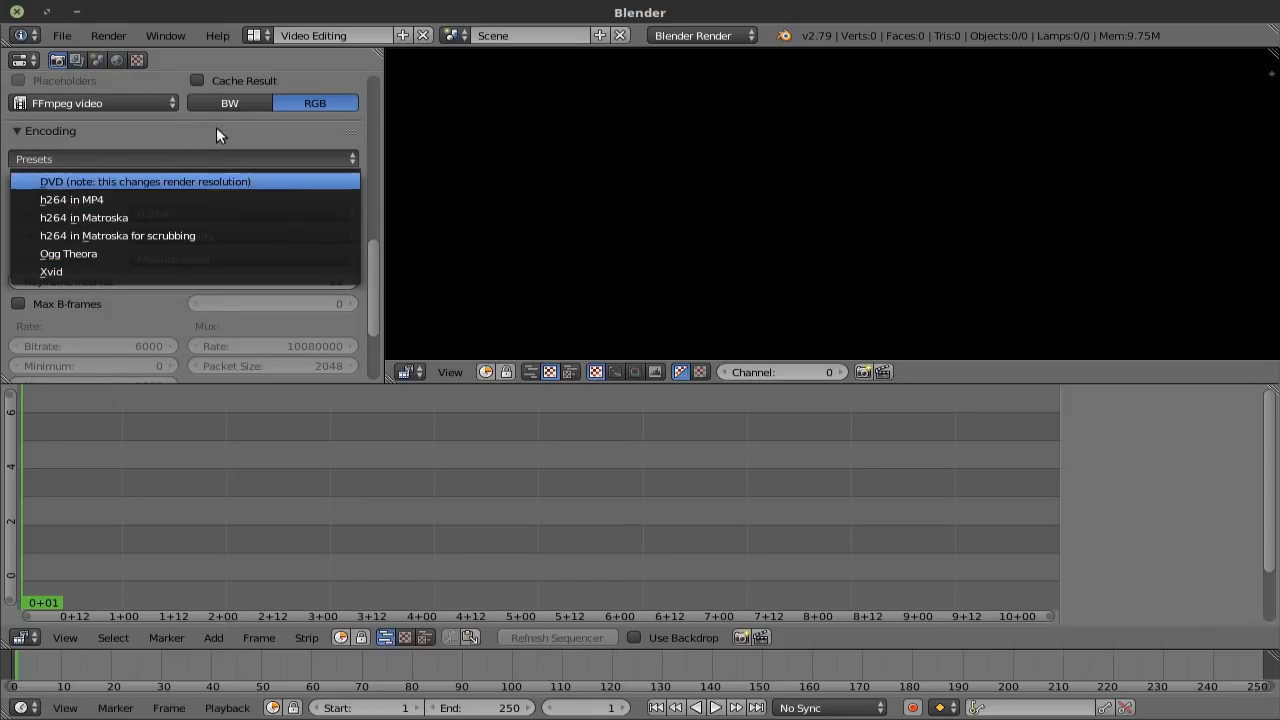
{"action": "left_click", "coordinate": [240, 148]}
{"action": "left_click", "coordinate": [228, 159]}
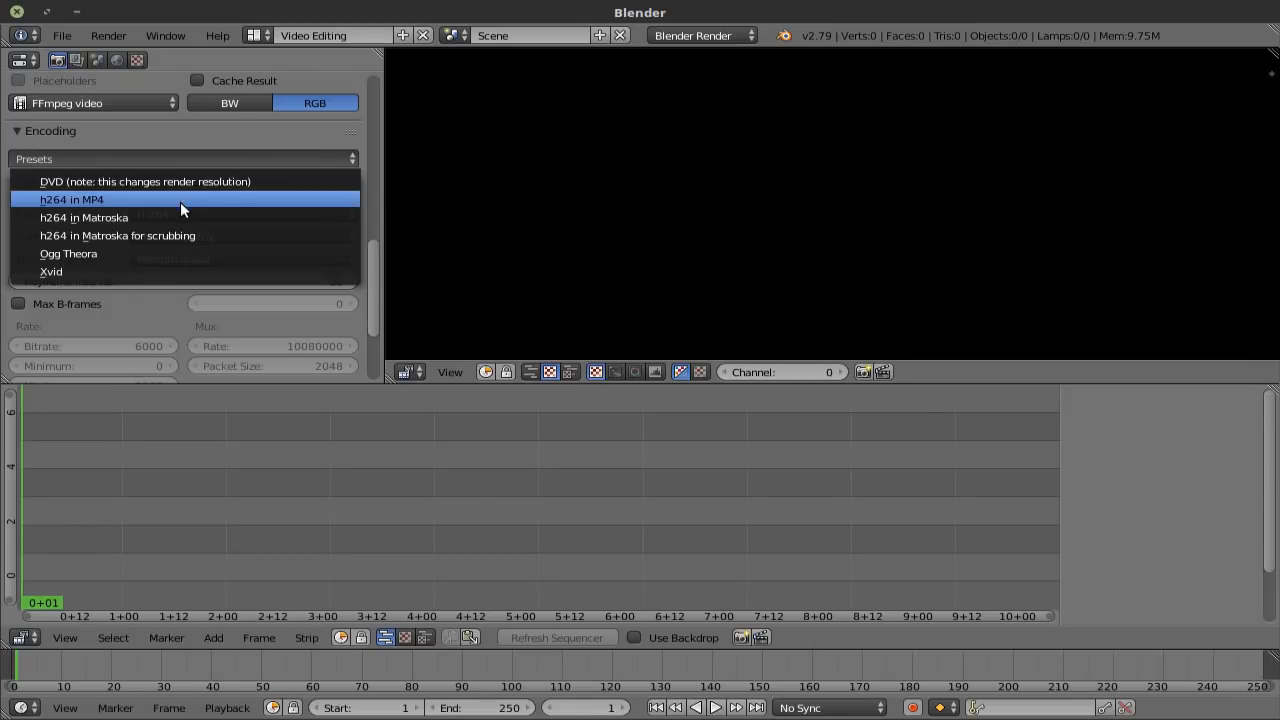
{"action": "left_click", "coordinate": [183, 200]}
Step: Review the output quality and audio codec choices in the encoding settings
{"action": "left_click", "coordinate": [256, 240]}
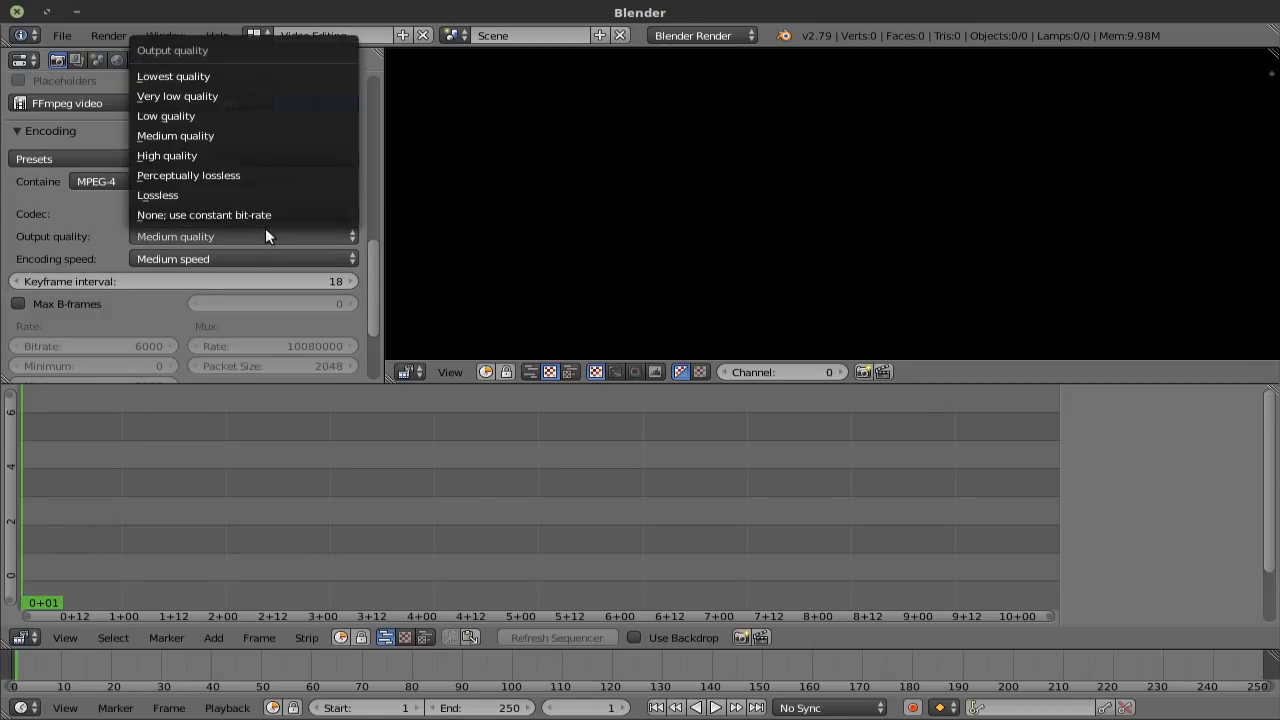
{"action": "left_click", "coordinate": [322, 240]}
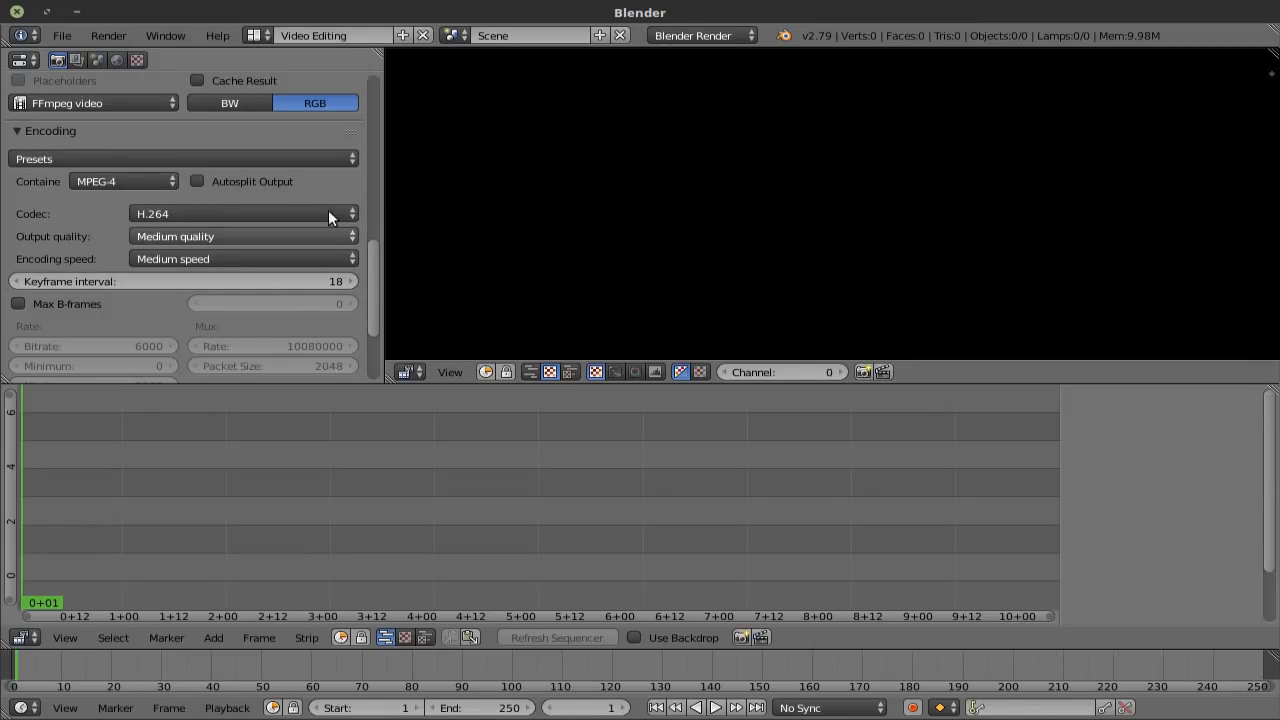
{"action": "scroll", "coordinate": [146, 289], "scroll_direction": "down", "scroll_amount": 4}
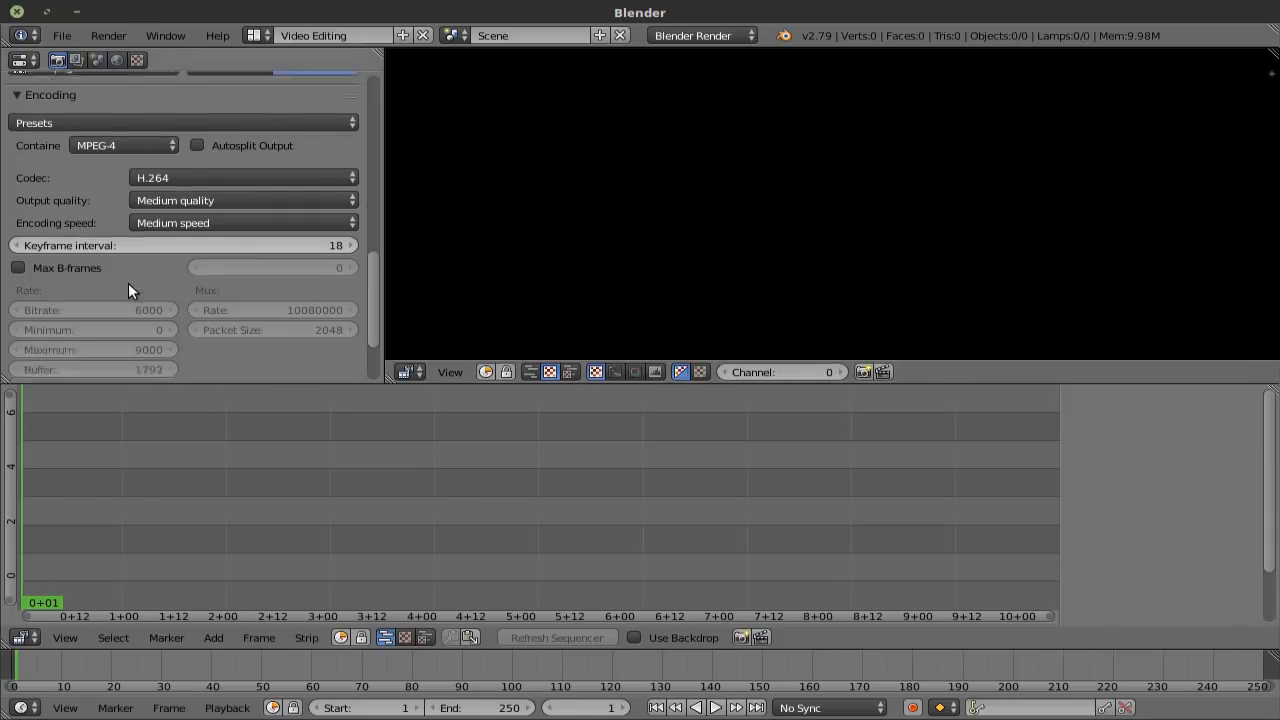
{"action": "left_click", "coordinate": [215, 301]}
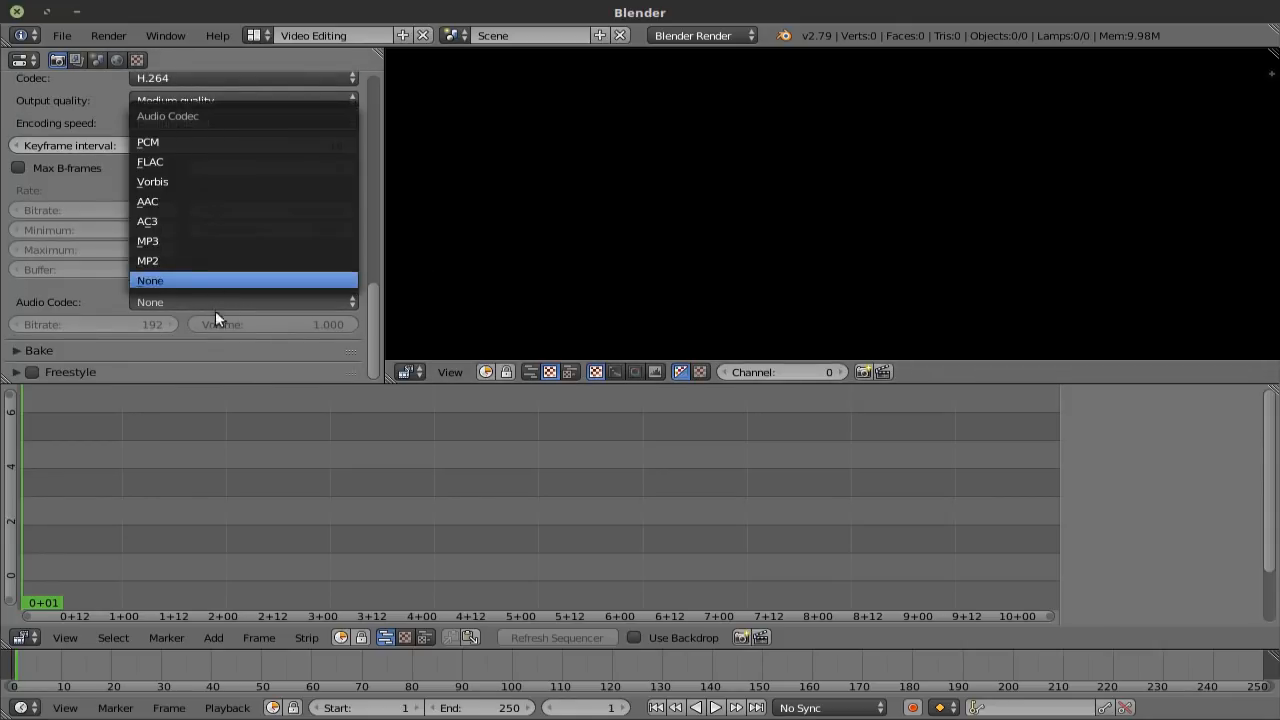
{"action": "scroll", "coordinate": [156, 290], "scroll_direction": "up", "scroll_amount": 8}
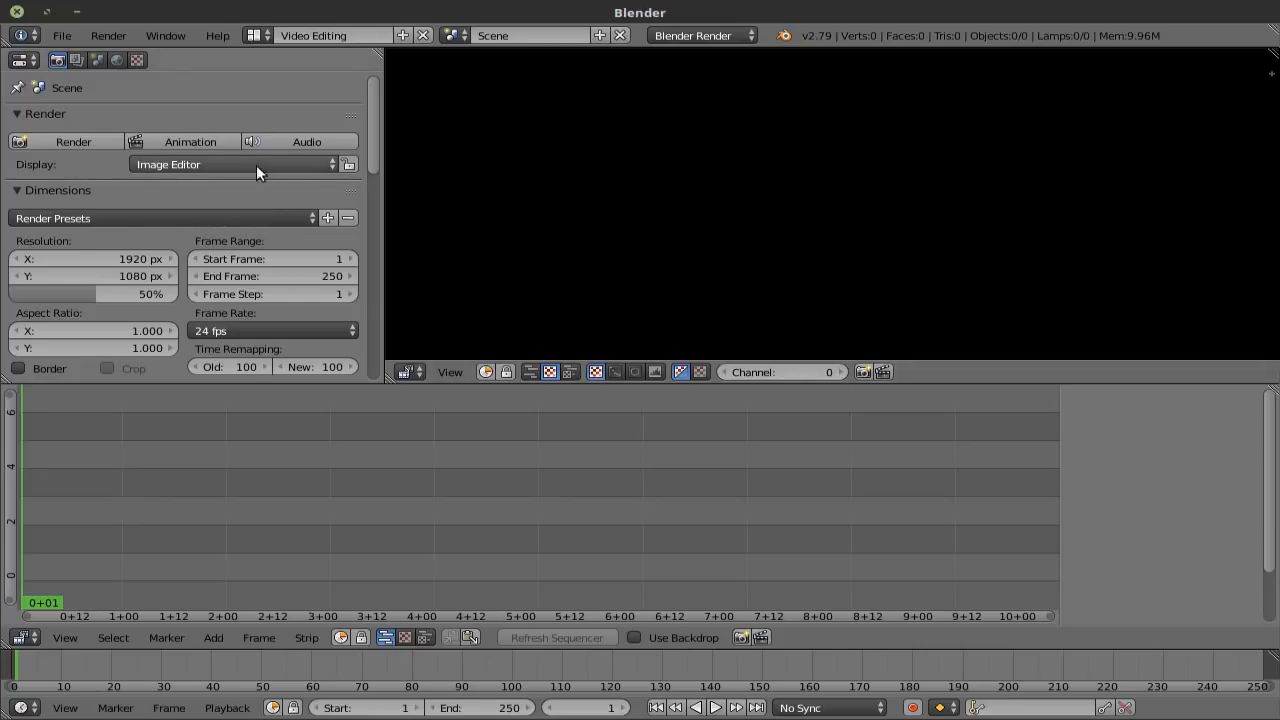
Step: Show the scene properties and widen the Properties editor slightly
{"action": "left_click", "coordinate": [76, 60]}
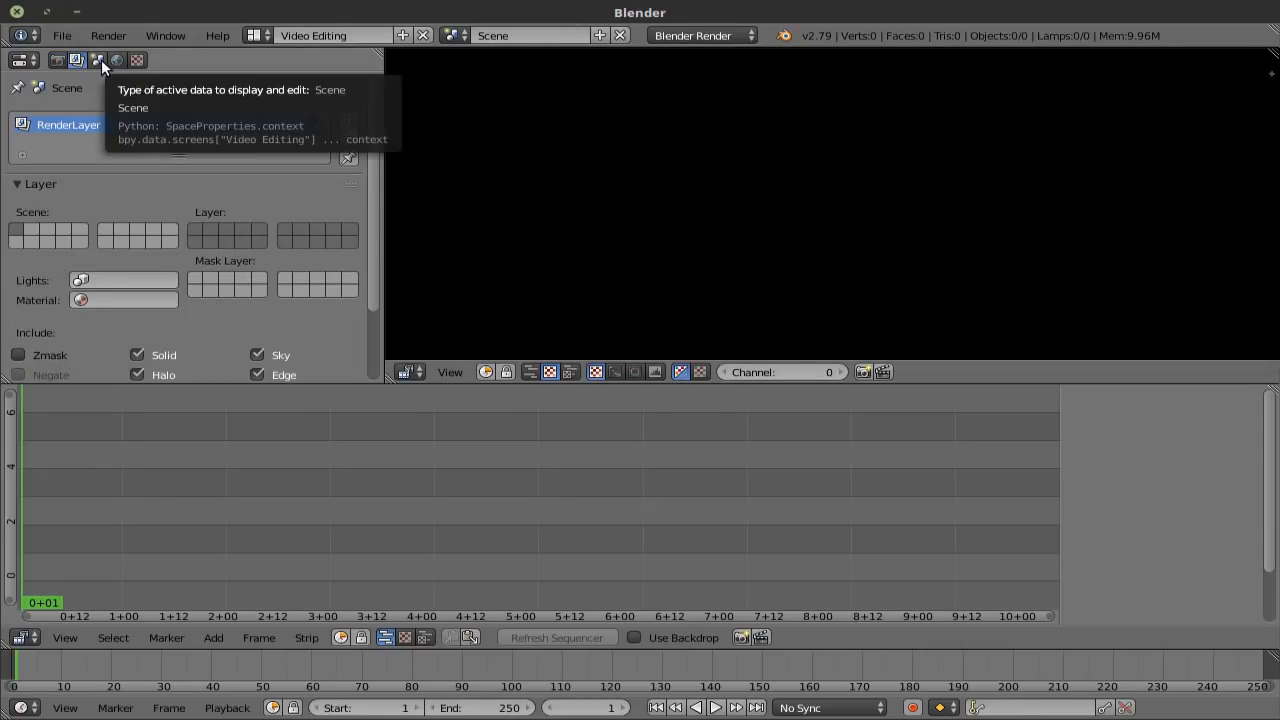
{"action": "left_click", "coordinate": [98, 60]}
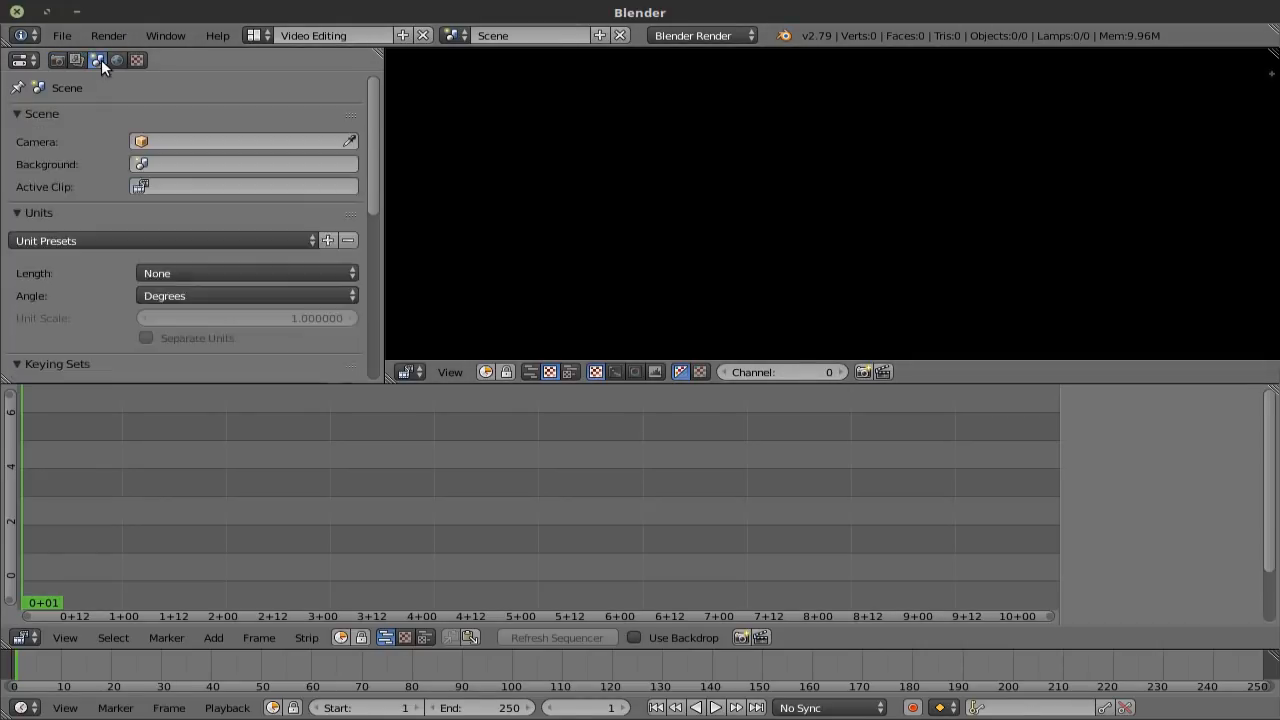
{"action": "left_click_drag", "start_coordinate": [379, 191], "coordinate": [408, 191]}
Step: Turn off gravity for the scene and collapse the Gravity, Rigid Body World and Simplify sections
{"action": "scroll", "coordinate": [399, 189], "scroll_direction": "down", "scroll_amount": 3}
{"action": "scroll", "coordinate": [399, 189], "scroll_direction": "down", "scroll_amount": 8}
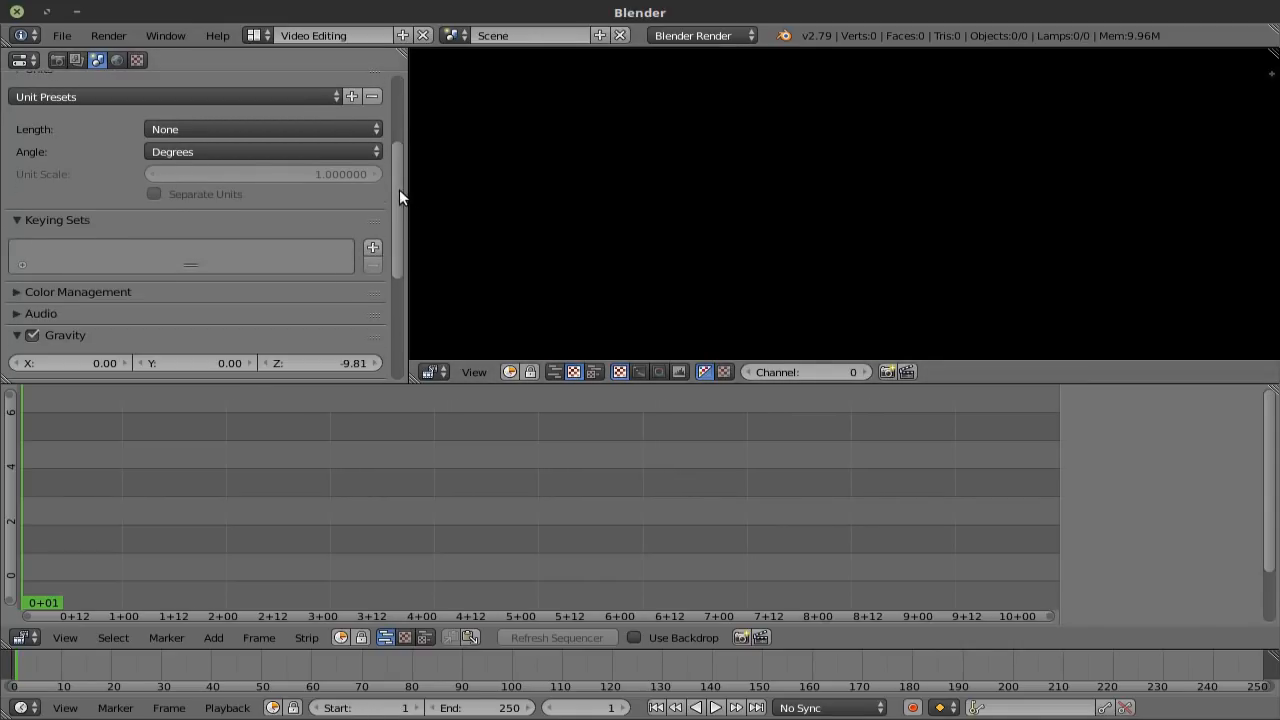
{"action": "scroll", "coordinate": [399, 196], "scroll_direction": "up", "scroll_amount": 8}
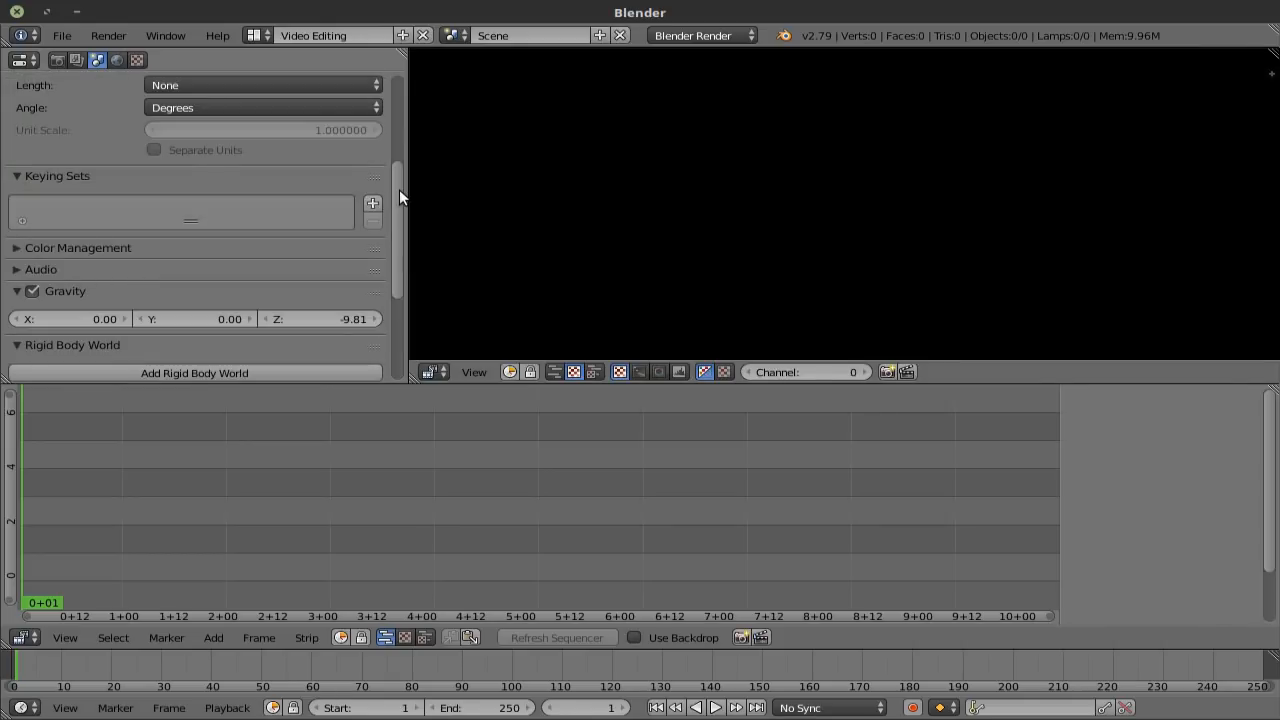
{"action": "left_click", "coordinate": [18, 291]}
{"action": "left_click", "coordinate": [20, 313]}
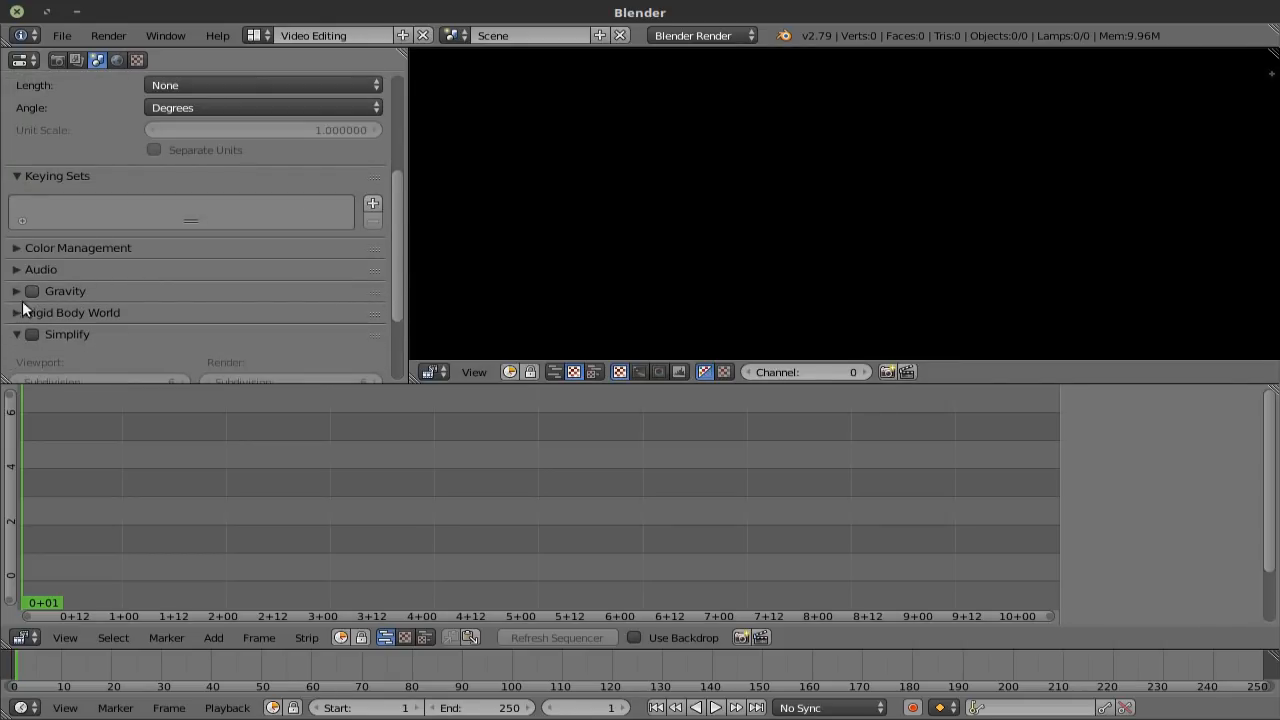
{"action": "left_click", "coordinate": [18, 338]}
Step: Examine the Look options in the scene's Color Management section, and return to the render settings
{"action": "left_click", "coordinate": [22, 250]}
{"action": "scroll", "coordinate": [170, 275], "scroll_direction": "down", "scroll_amount": 3}
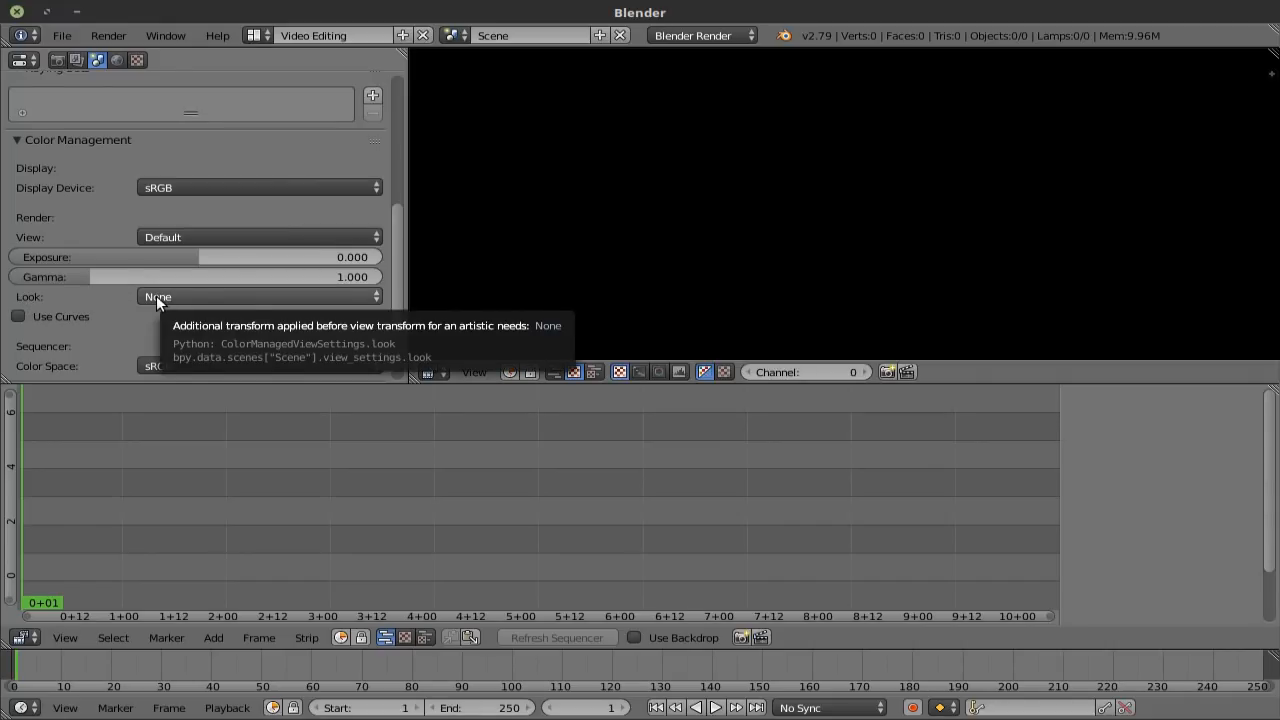
{"action": "left_click", "coordinate": [156, 297]}
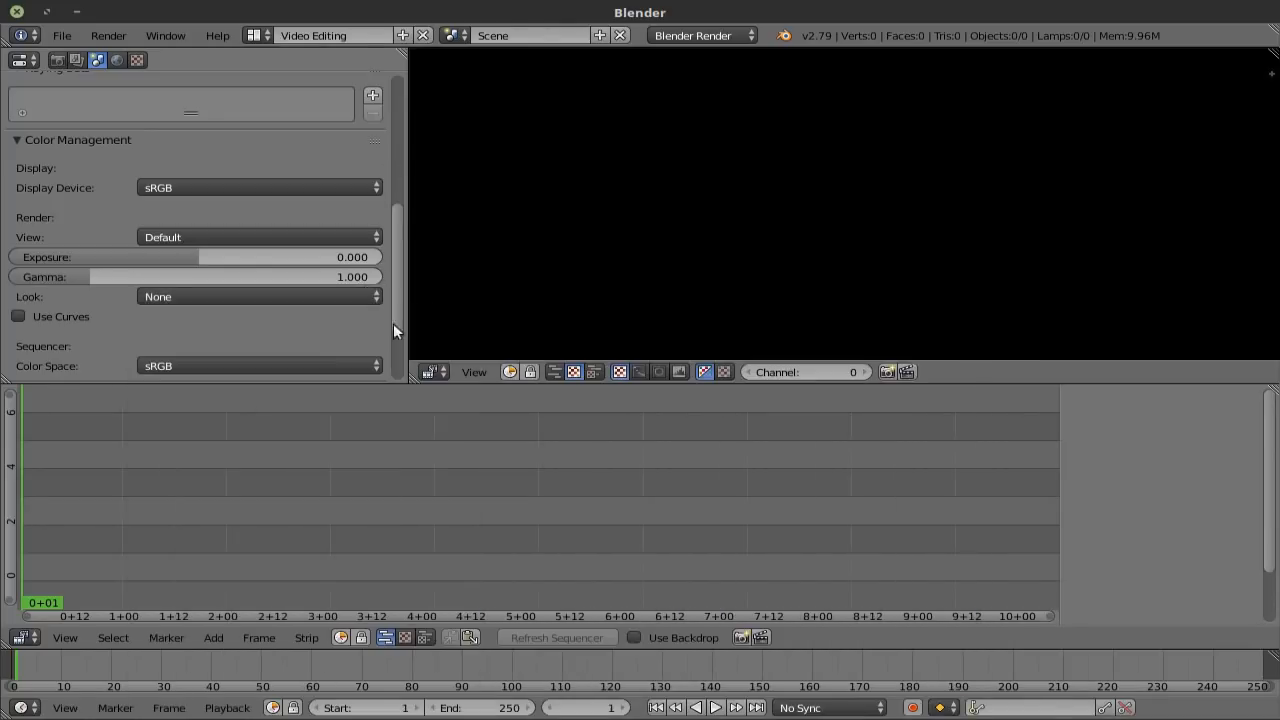
{"action": "left_click", "coordinate": [309, 299]}
{"action": "left_click", "coordinate": [273, 299]}
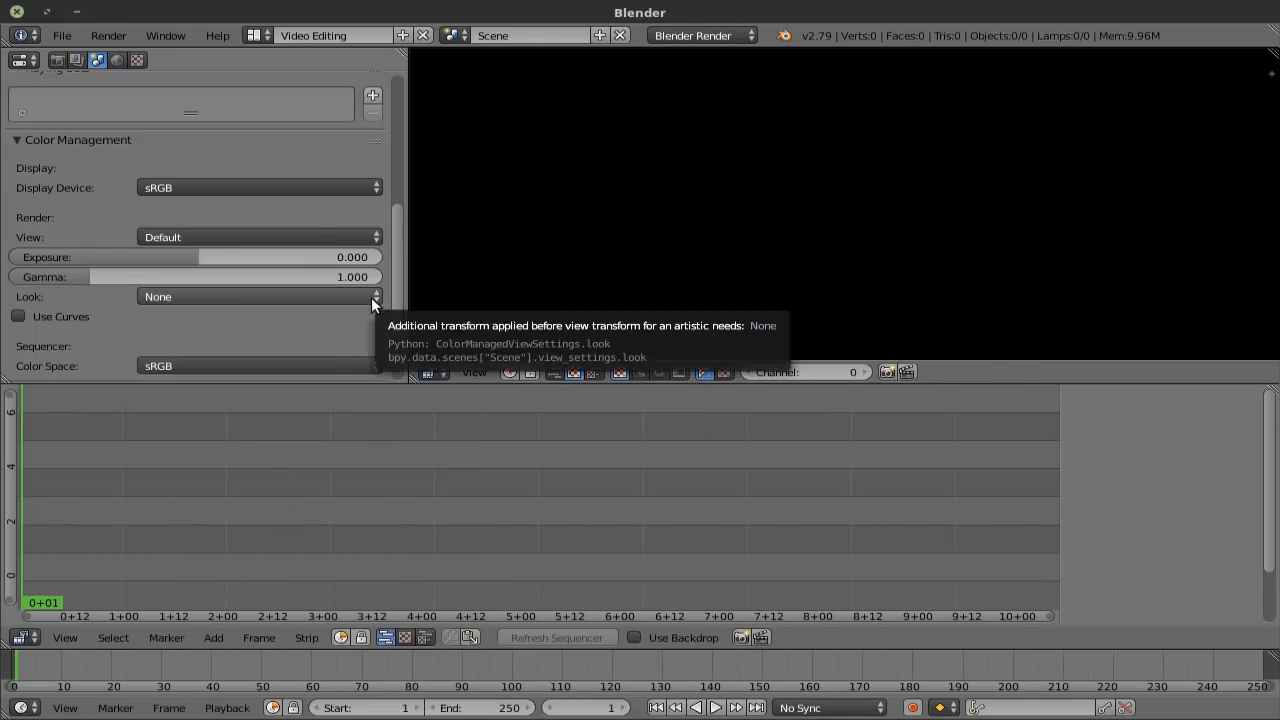
{"action": "left_click", "coordinate": [58, 61]}
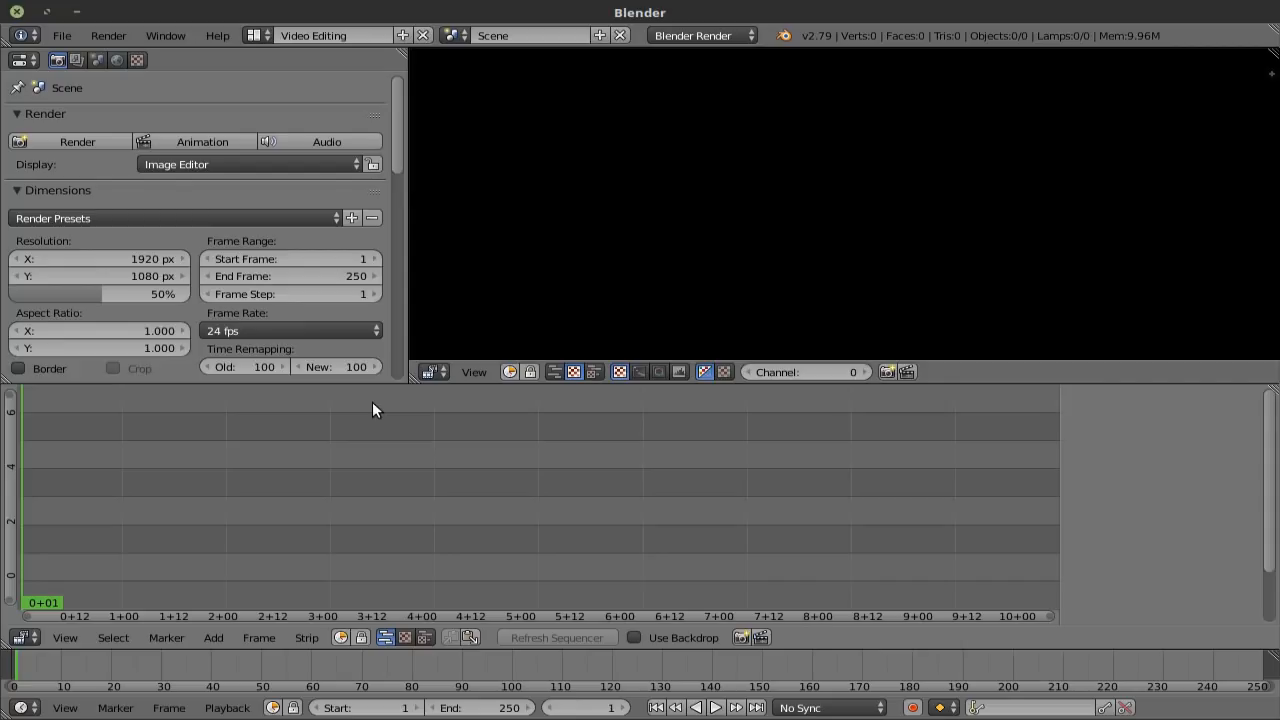
Step: Split the sequencer area, turn the new section beside it into a File Browser and hide its bookmarks sidebar
{"action": "left_click_drag", "start_coordinate": [10, 645], "coordinate": [372, 638]}
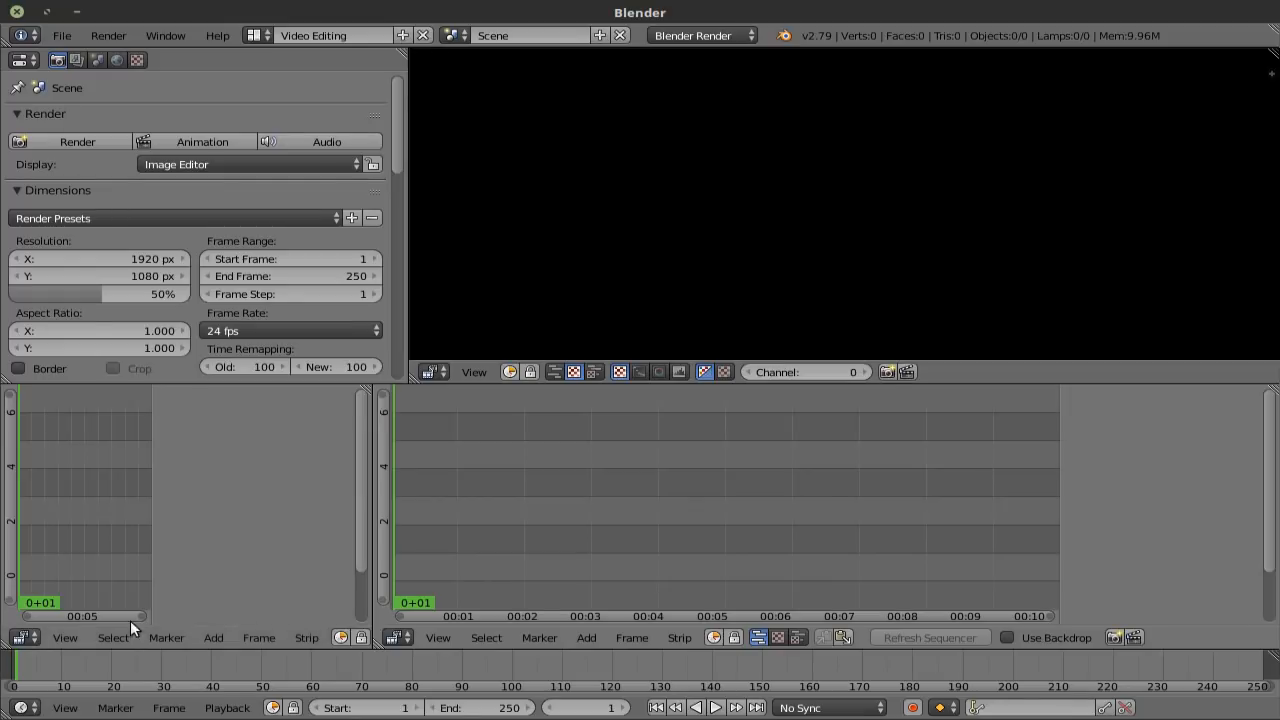
{"action": "left_click", "coordinate": [34, 636]}
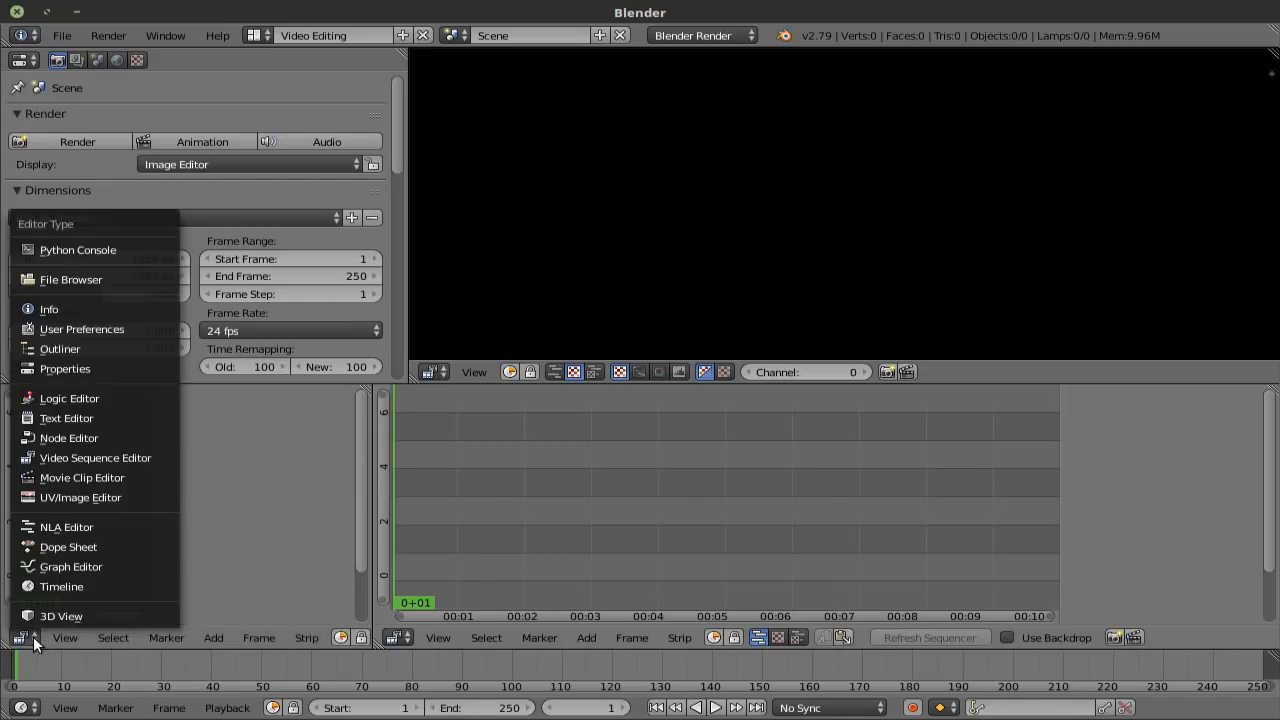
{"action": "left_click", "coordinate": [147, 268]}
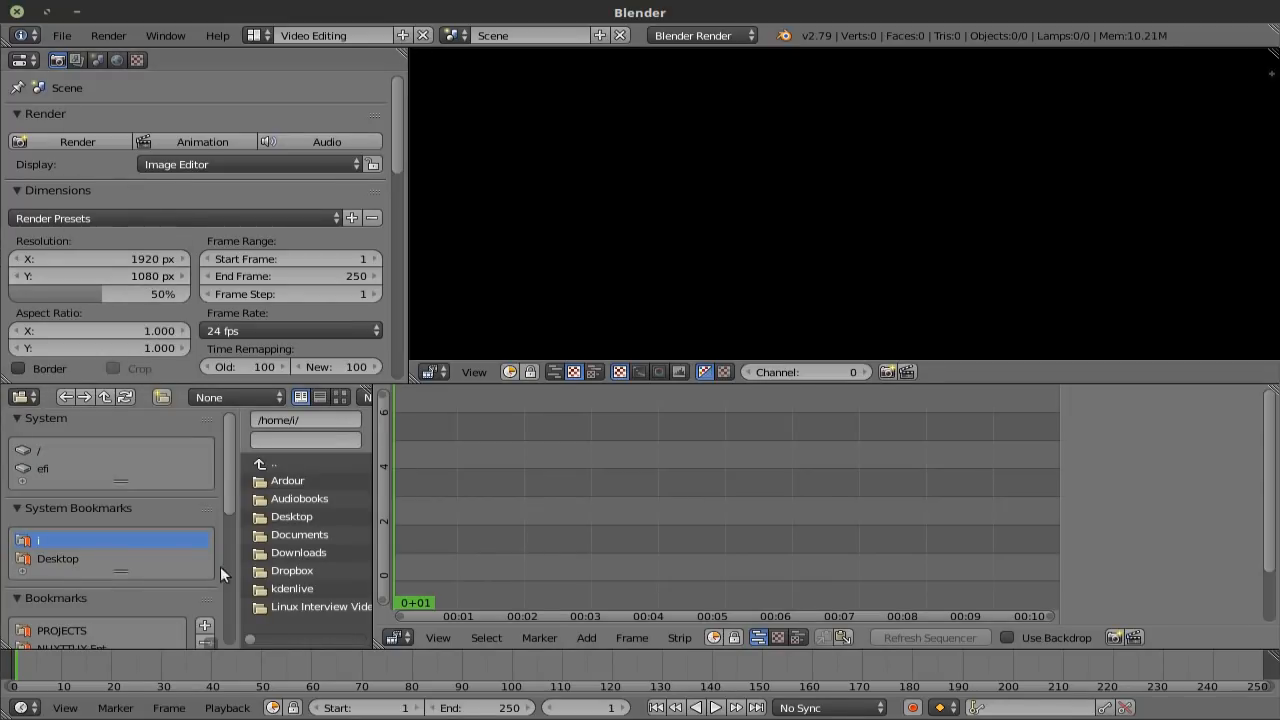
{"action": "left_click_drag", "start_coordinate": [241, 538], "coordinate": [8, 512]}
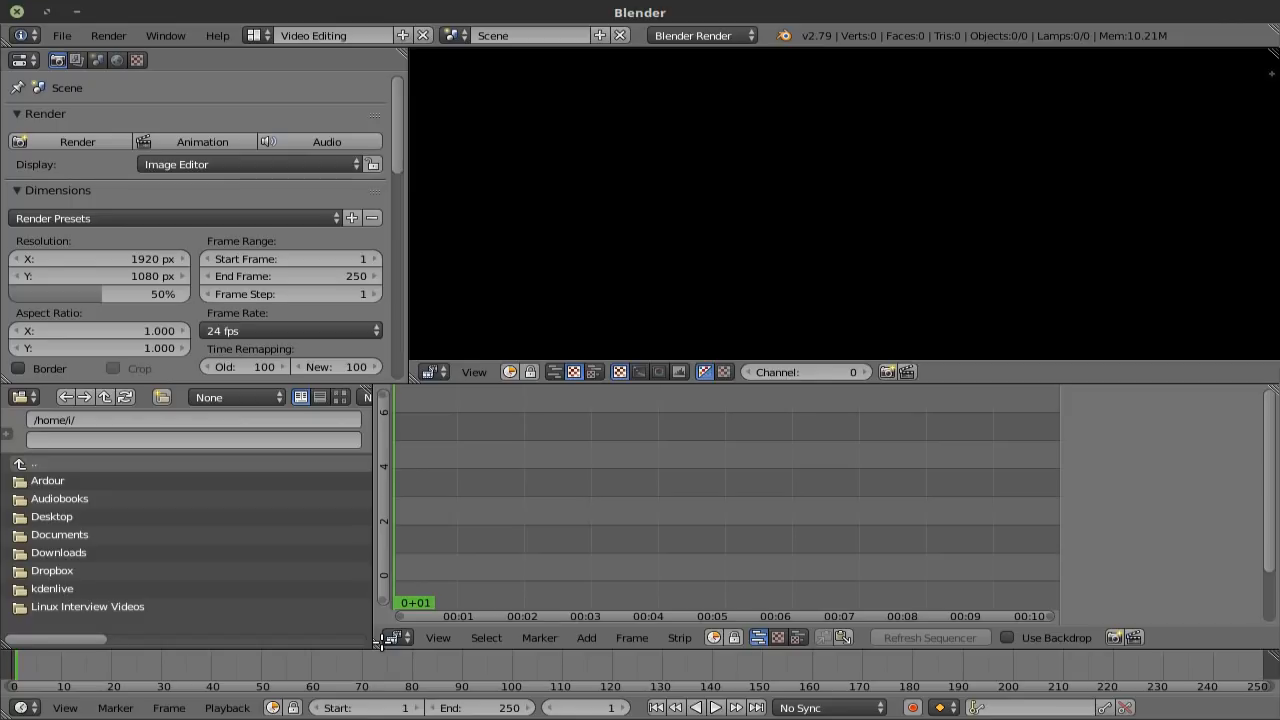
Step: Display the File Browser's contents as Tiny thumbnails and hide its path and file name fields
{"action": "left_click", "coordinate": [340, 397]}
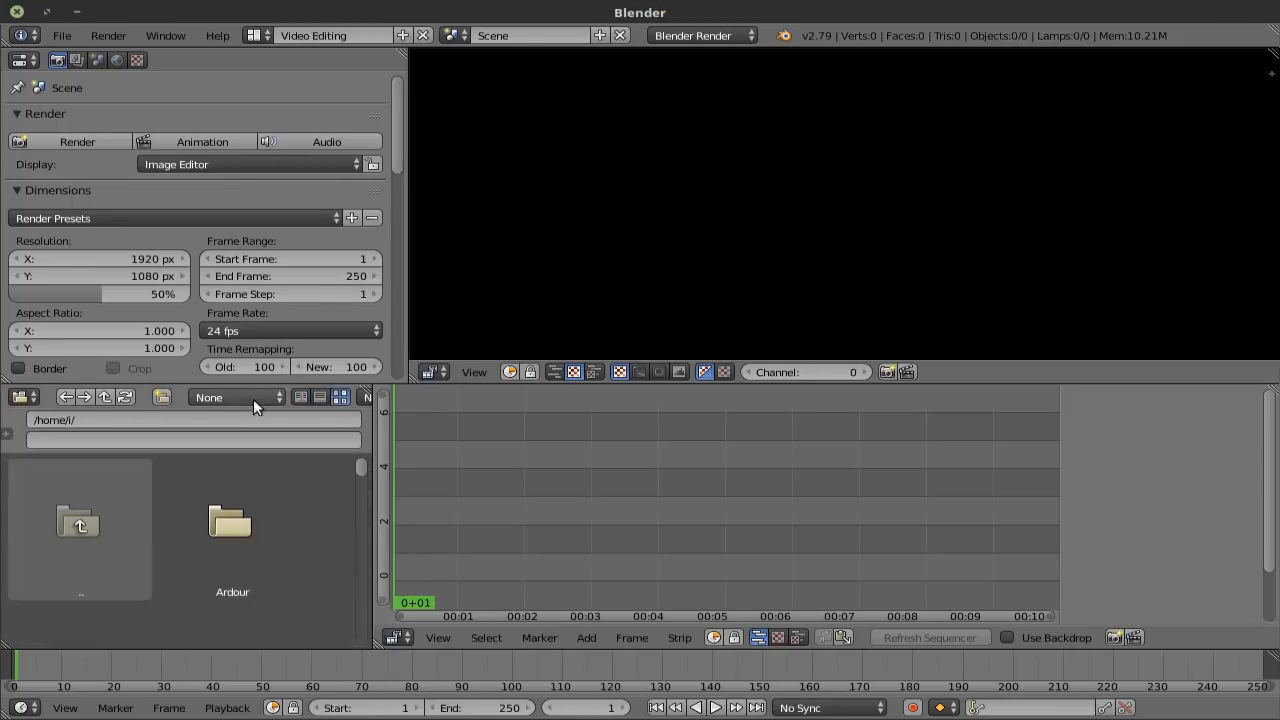
{"action": "middle_click_drag", "start_coordinate": [335, 397], "coordinate": [195, 399]}
{"action": "left_click", "coordinate": [270, 397]}
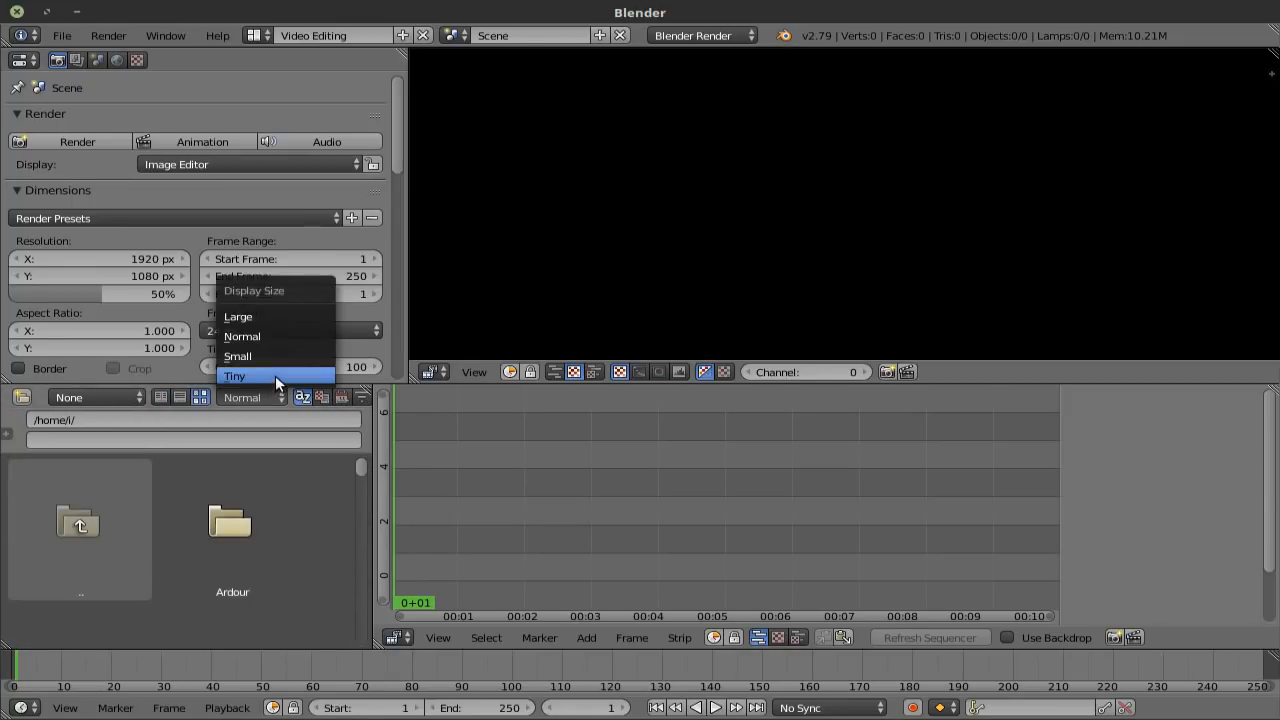
{"action": "left_click", "coordinate": [275, 375]}
{"action": "scroll", "coordinate": [289, 510], "scroll_direction": "down", "scroll_amount": 3}
{"action": "scroll", "coordinate": [289, 510], "scroll_direction": "up", "scroll_amount": 3}
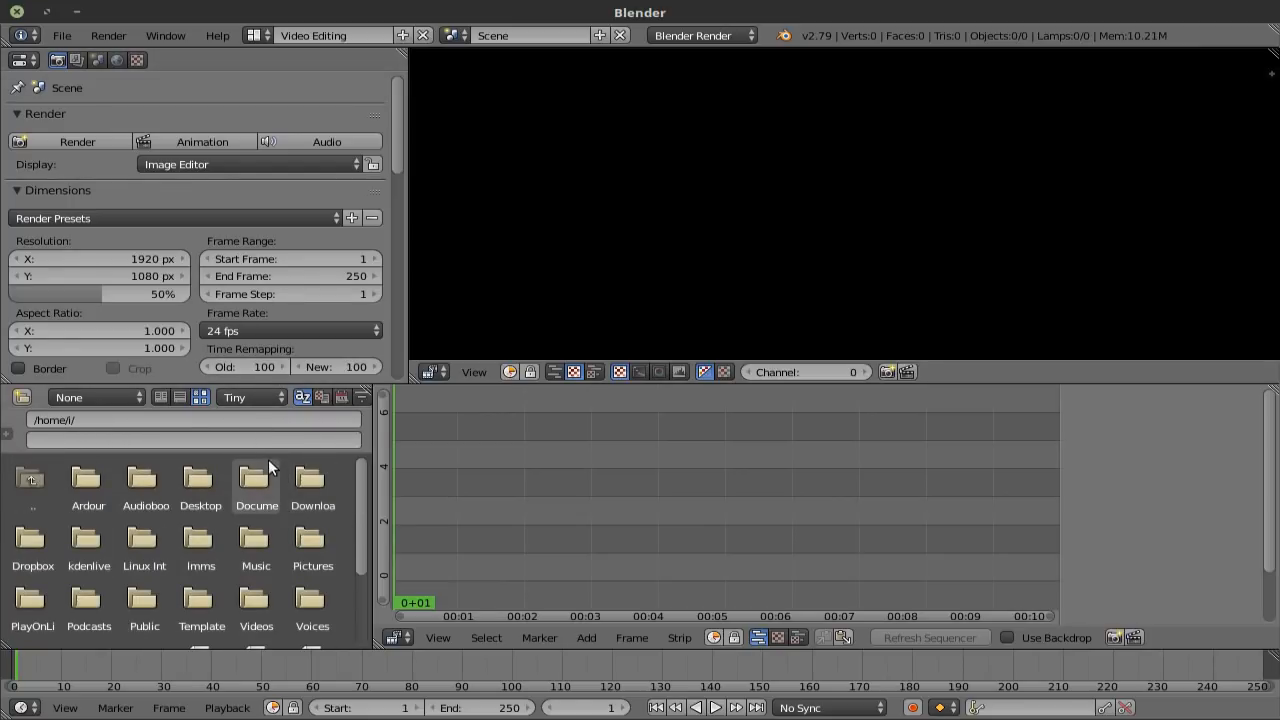
{"action": "scroll", "coordinate": [282, 392], "scroll_direction": "down", "scroll_amount": 5}
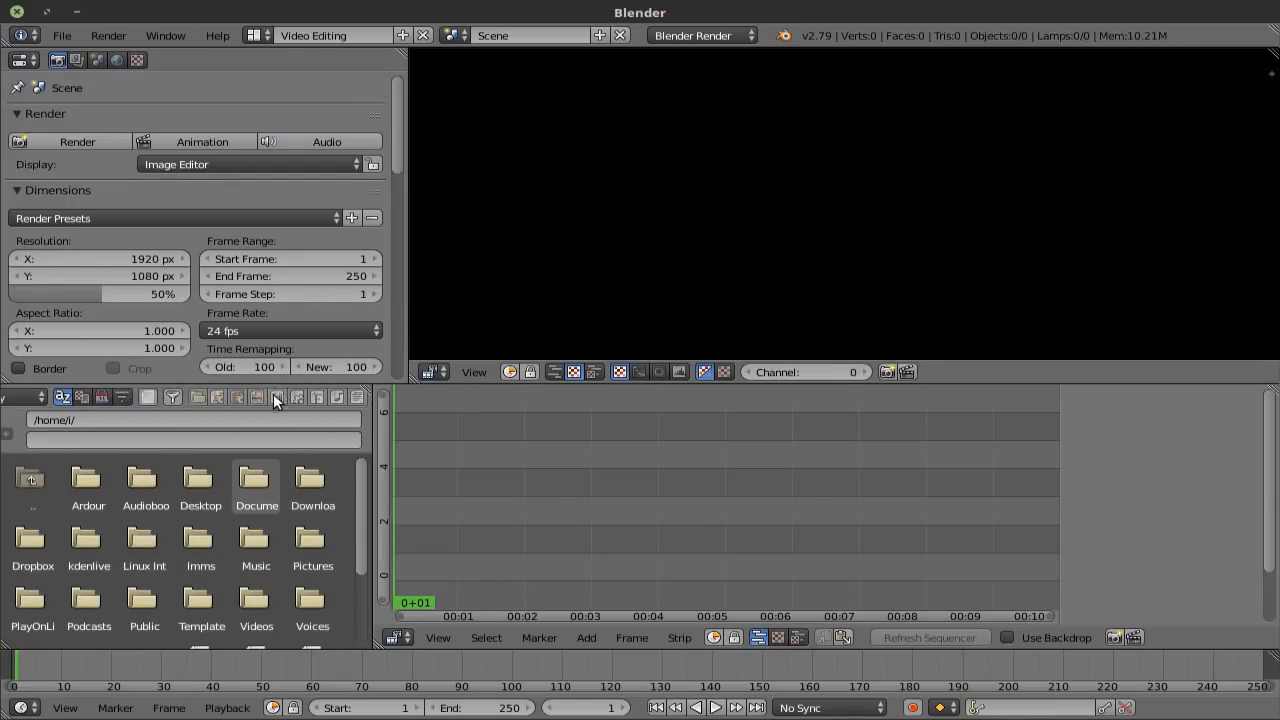
{"action": "left_click_drag", "start_coordinate": [280, 451], "coordinate": [280, 322]}
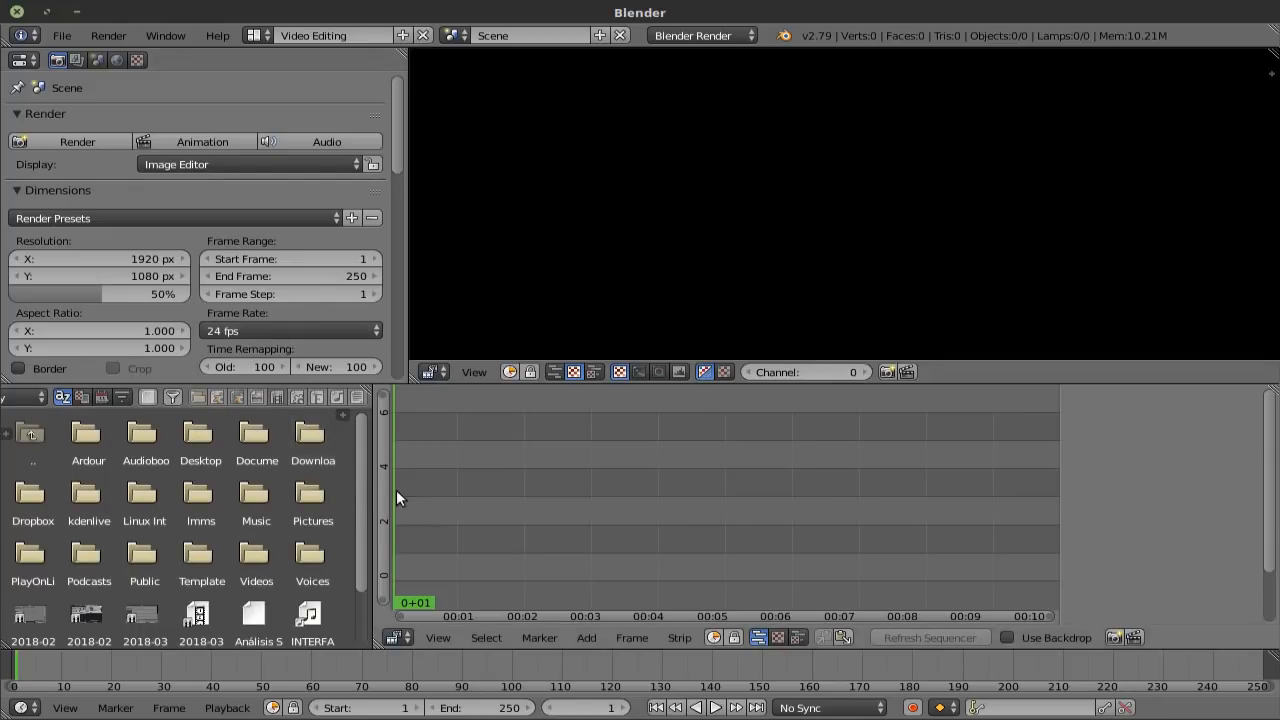
Step: Shrink the File Browser to a thin strip beside the sequencer and narrow the Properties editor to enlarge the preview
{"action": "left_click_drag", "start_coordinate": [372, 496], "coordinate": [36, 496]}
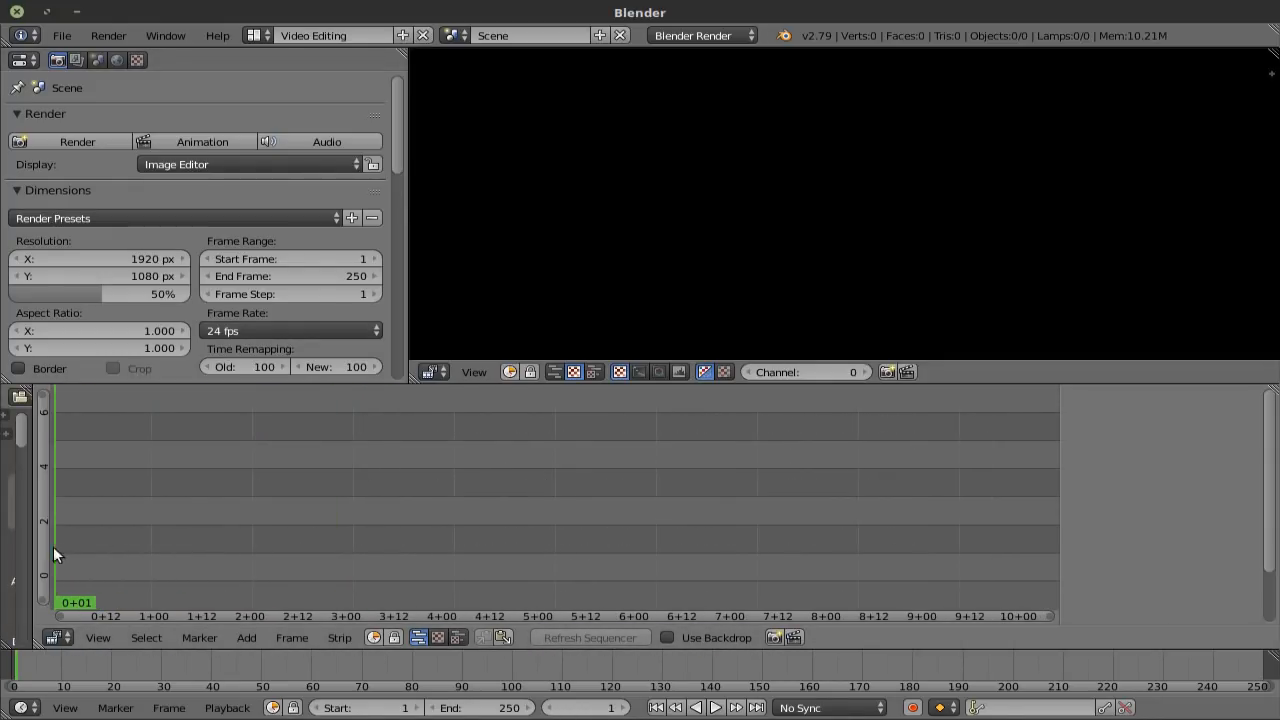
{"action": "left_click_drag", "start_coordinate": [36, 552], "coordinate": [38, 506]}
{"action": "left_click_drag", "start_coordinate": [405, 240], "coordinate": [343, 242]}
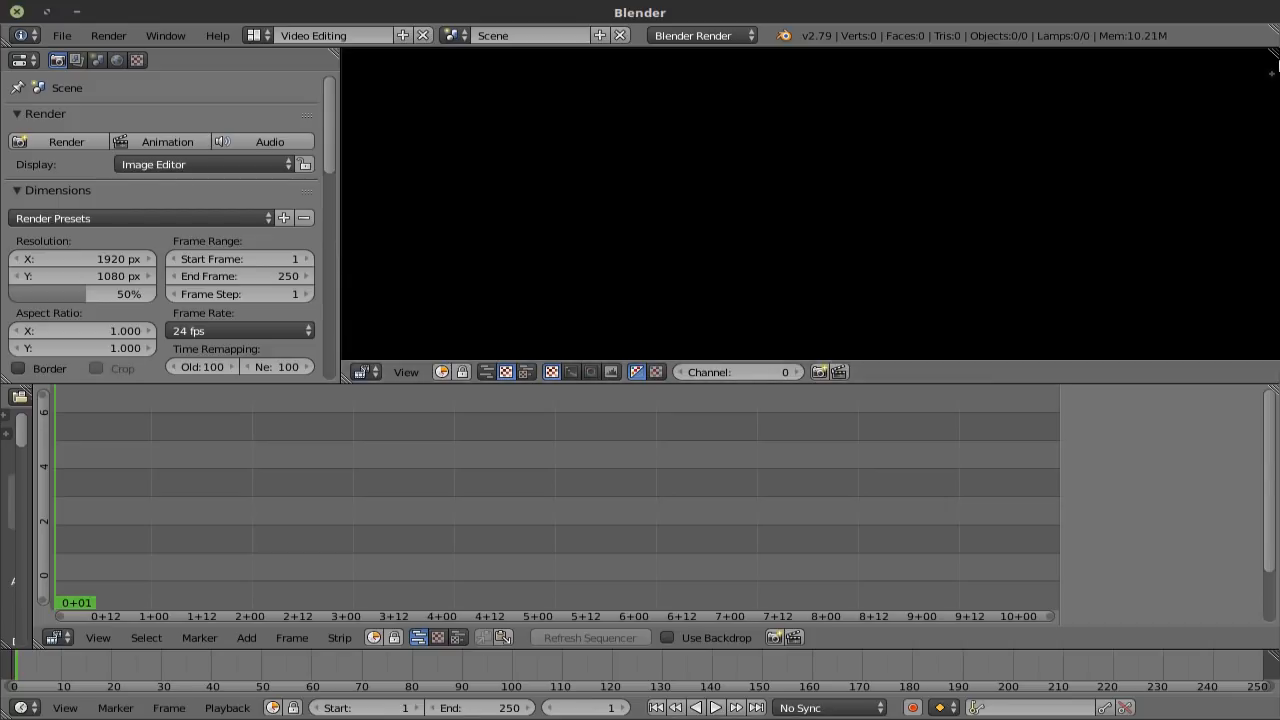
Step: Split the preview area into two side-by-side sections, narrow the Properties editor and shift the divider between the previews to balance their widths
{"action": "left_click_drag", "start_coordinate": [1270, 56], "coordinate": [917, 51]}
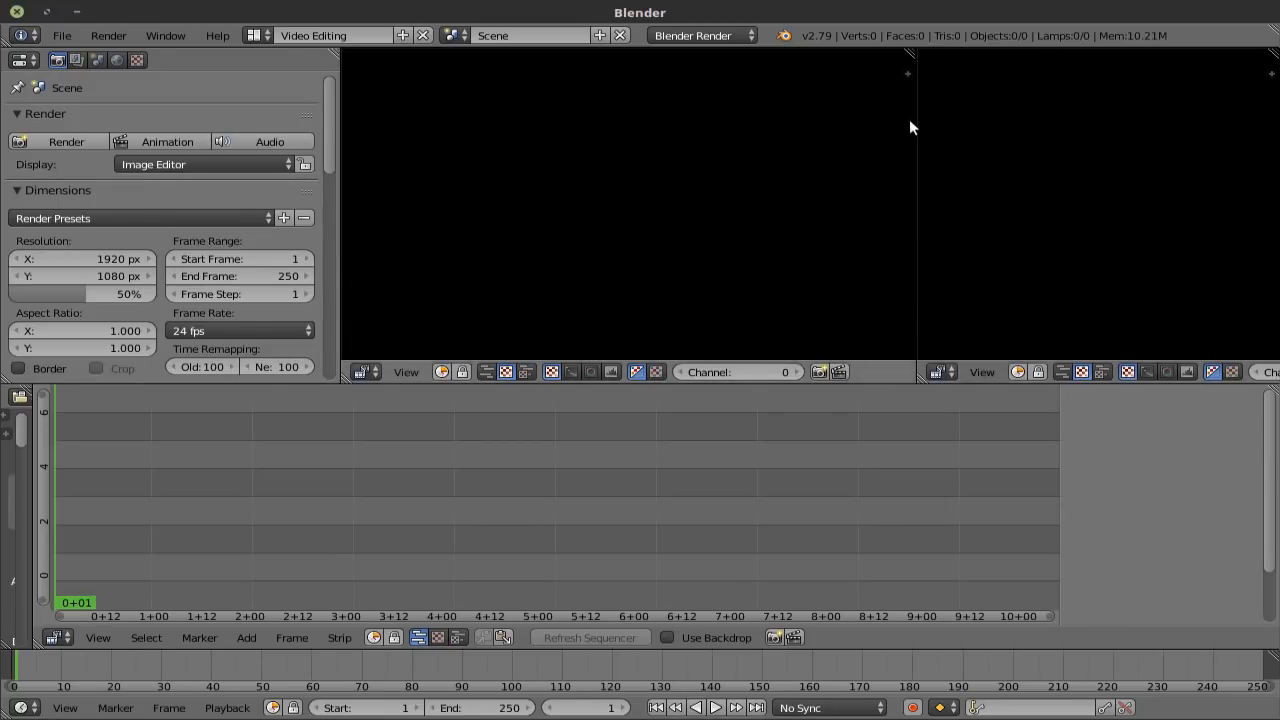
{"action": "left_click_drag", "start_coordinate": [917, 120], "coordinate": [768, 106]}
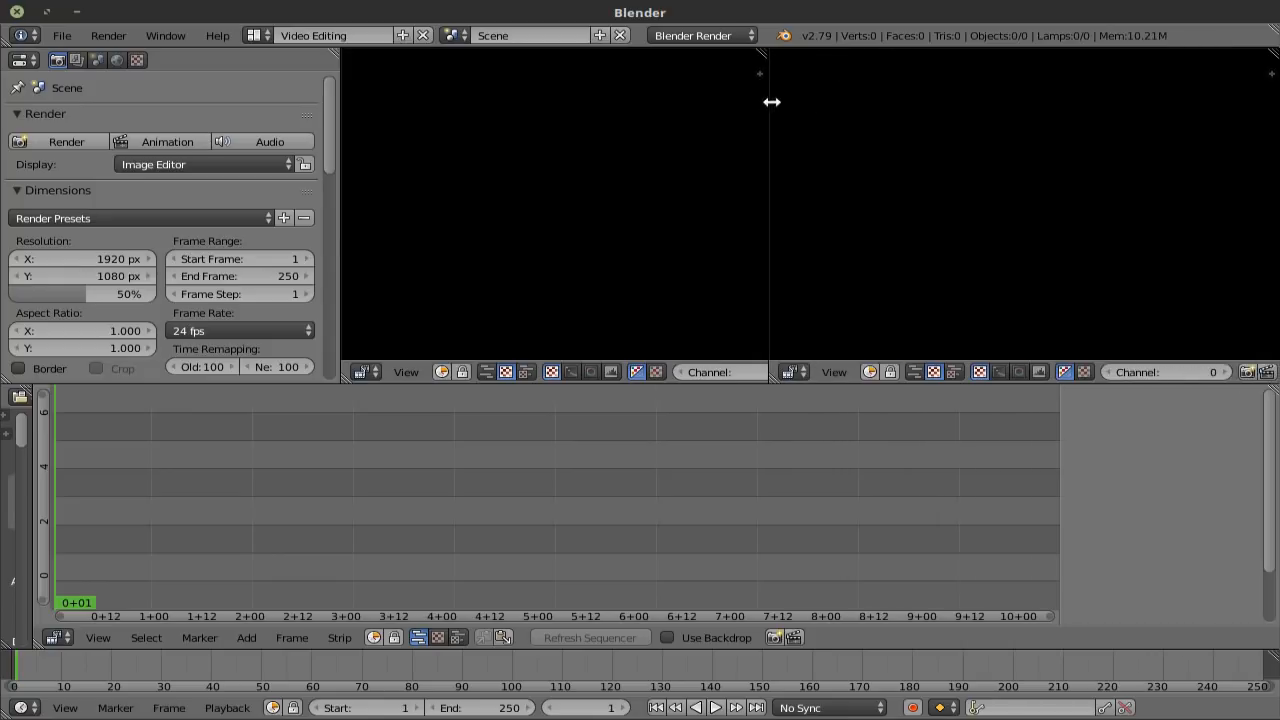
{"action": "left_click_drag", "start_coordinate": [341, 235], "coordinate": [170, 235]}
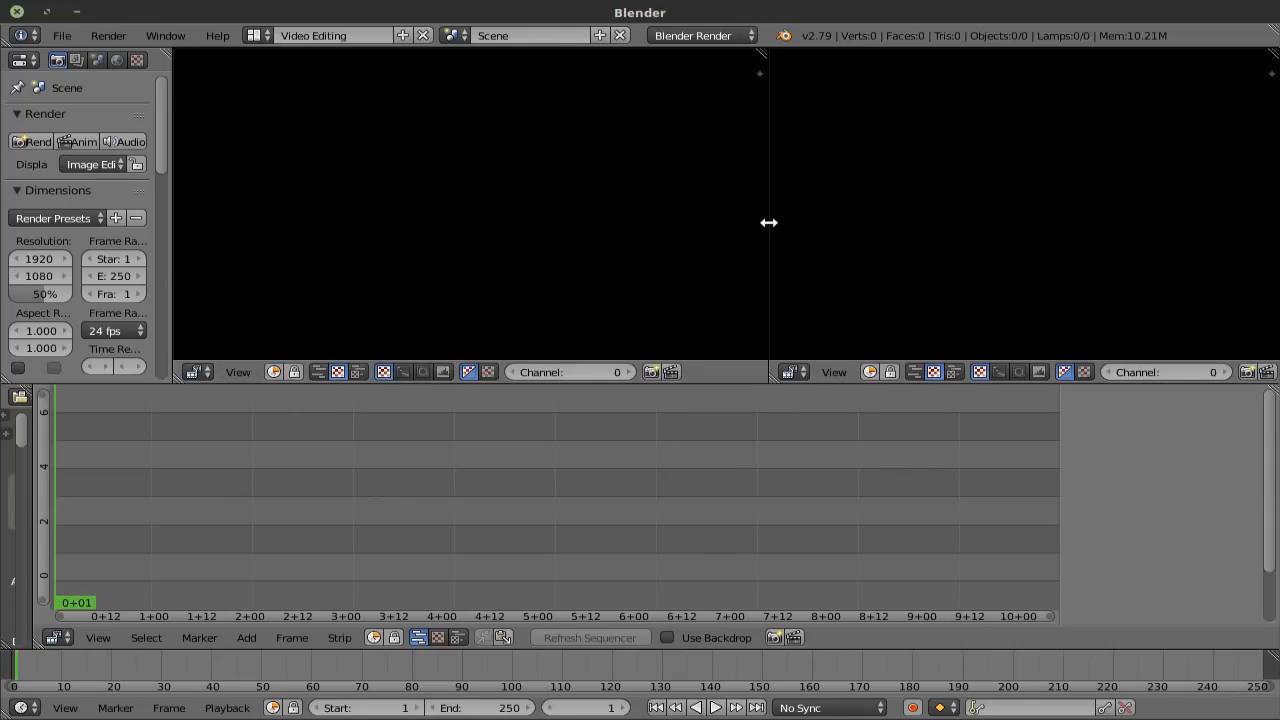
{"action": "left_click_drag", "start_coordinate": [766, 220], "coordinate": [735, 220]}
{"action": "key", "text": "n"}
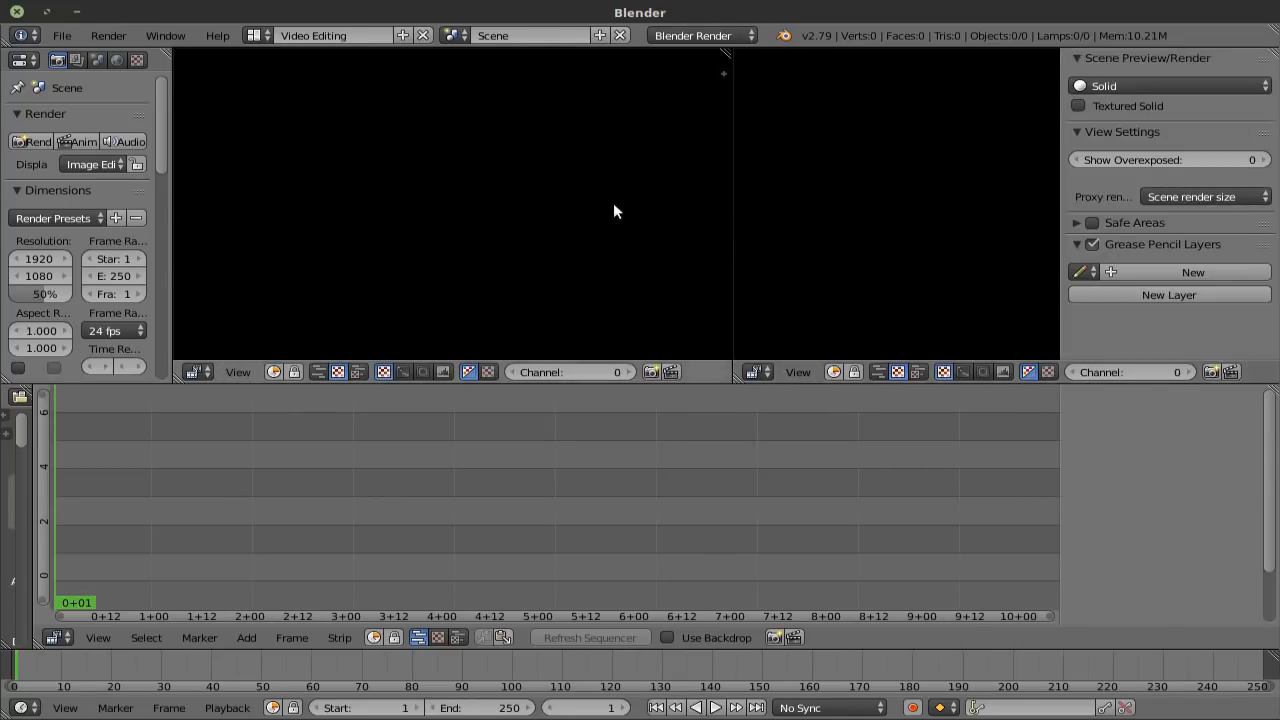
{"action": "key", "text": "n"}
Step: Turn the second preview section into a Movie Clip Editor, hide its tool shelf and properties sidebar, and narrow the area slightly
{"action": "left_click", "coordinate": [756, 372]}
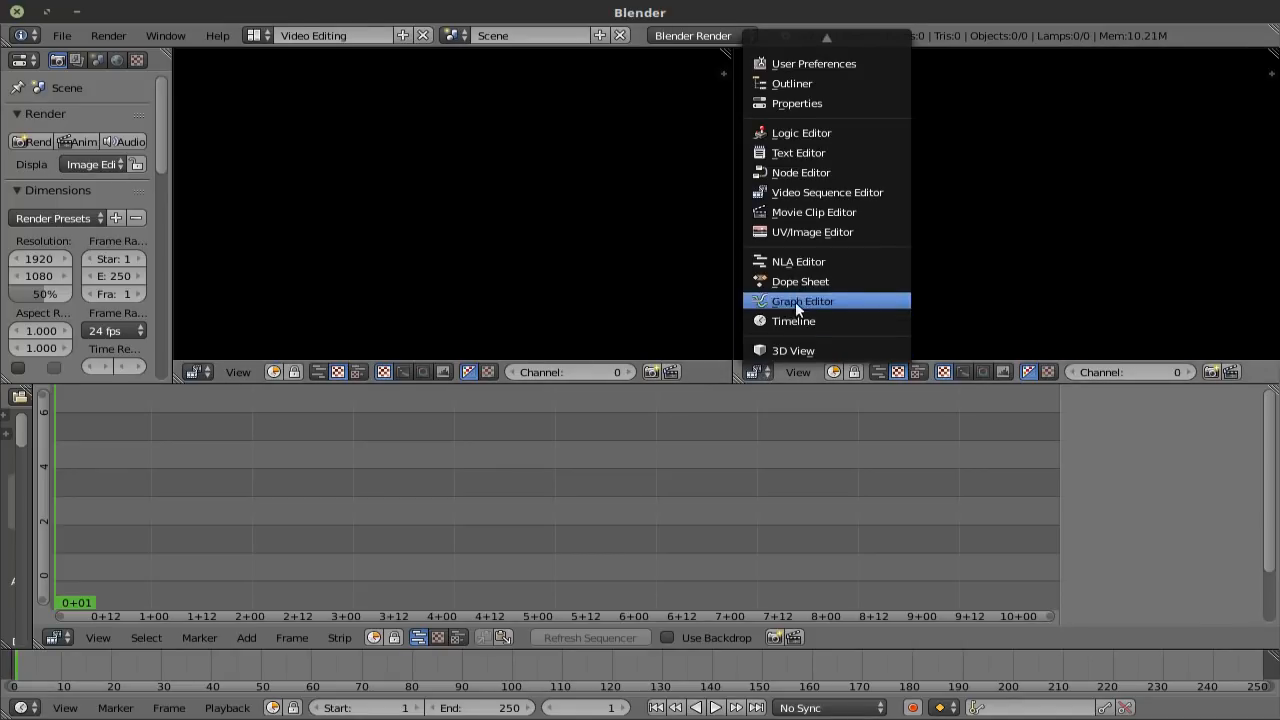
{"action": "left_click", "coordinate": [849, 210]}
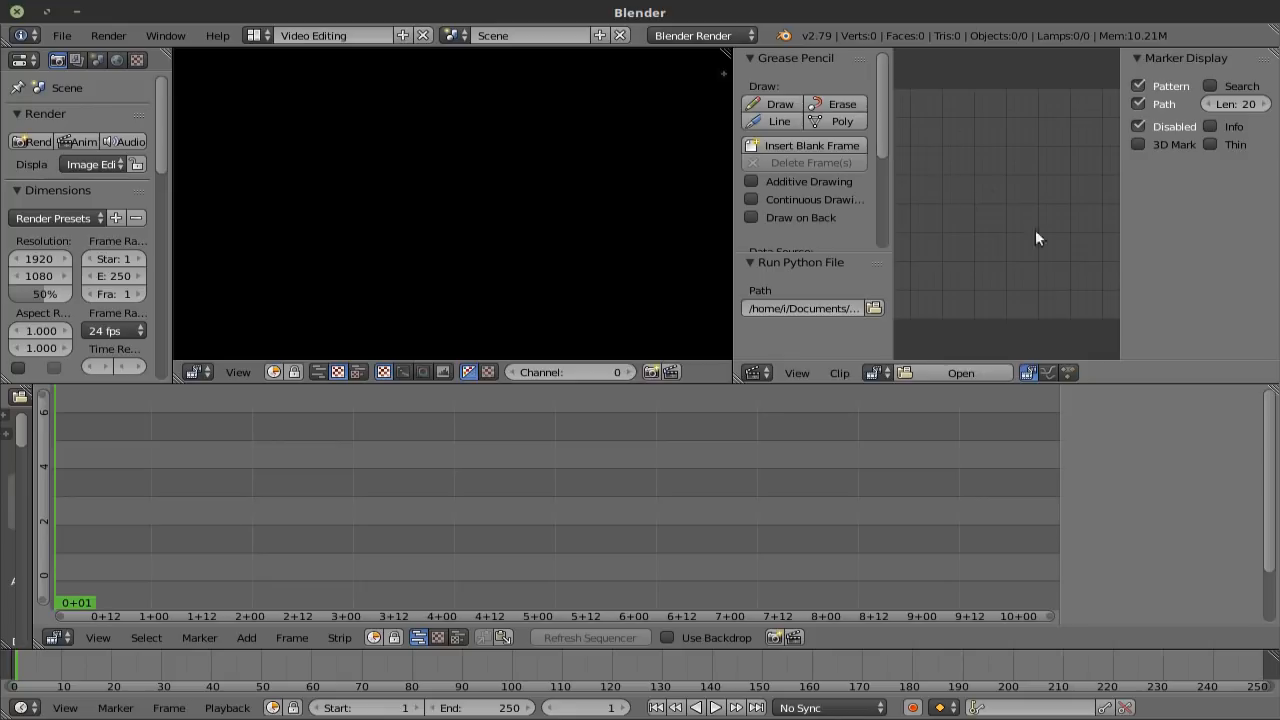
{"action": "key", "text": "t"}
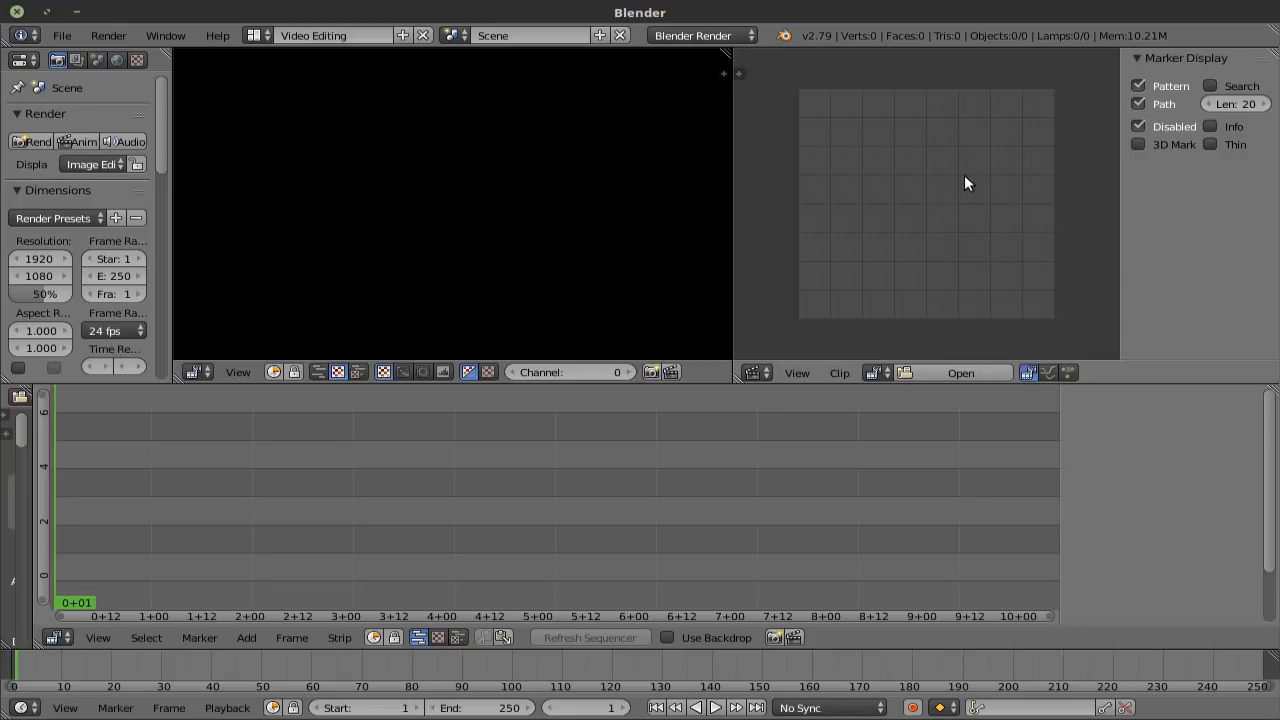
{"action": "key", "text": "n"}
{"action": "mouse_move", "coordinate": [732, 233]}
{"action": "left_mouse_down"}
{"action": "mouse_move", "coordinate": [760, 220]}
{"action": "mouse_move", "coordinate": [745, 222]}
{"action": "left_mouse_up"}
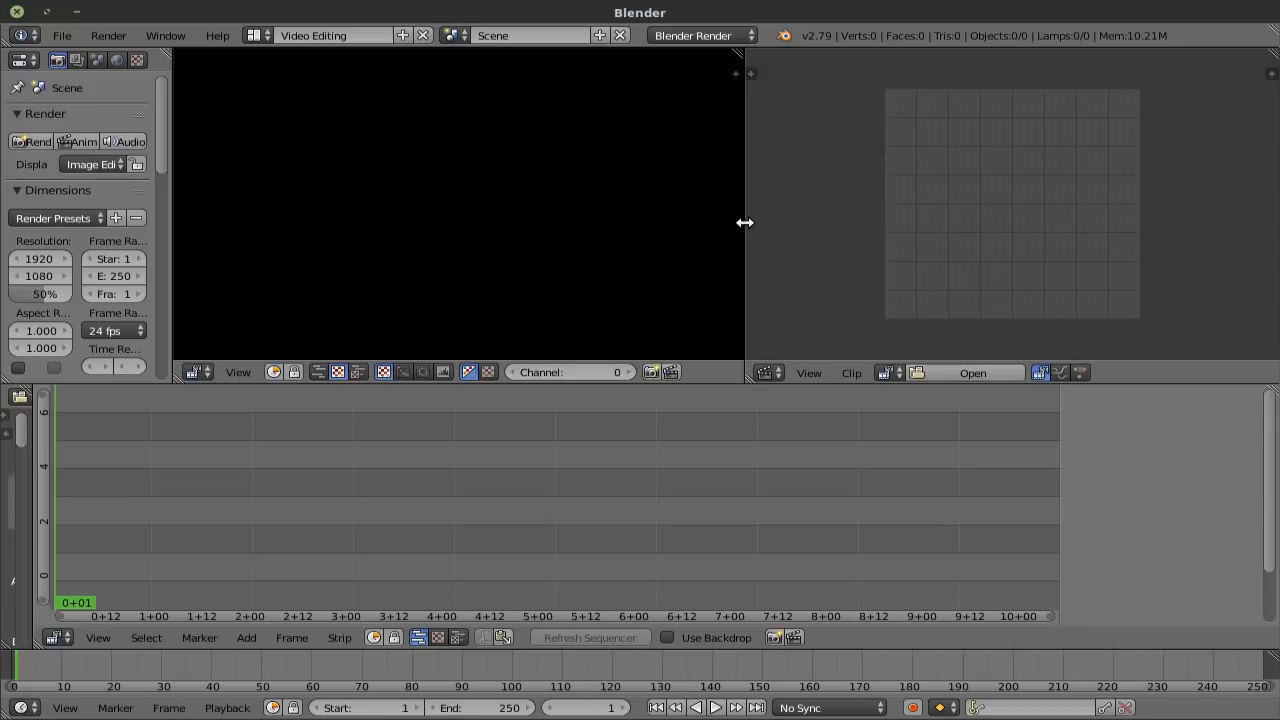
Step: Examine the file commands and the sequencer's view options, including the Waveform Drawing choices
{"action": "left_click", "coordinate": [66, 37]}
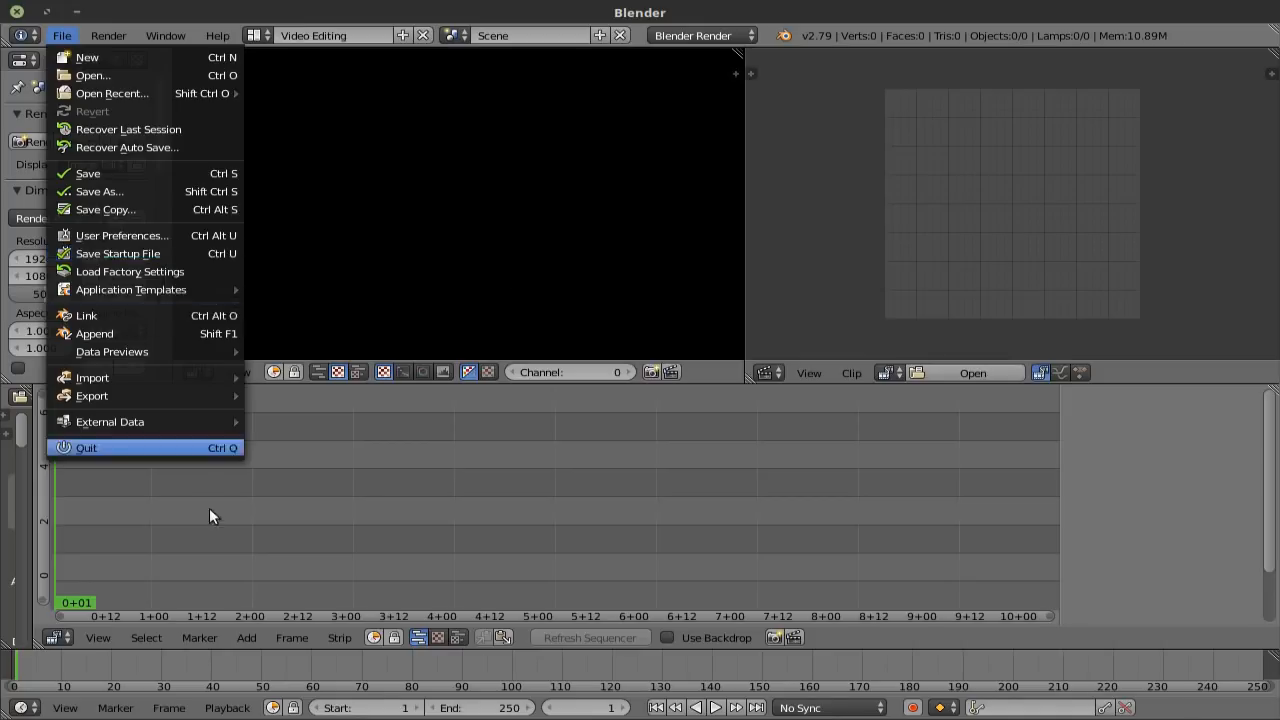
{"action": "left_click", "coordinate": [100, 637]}
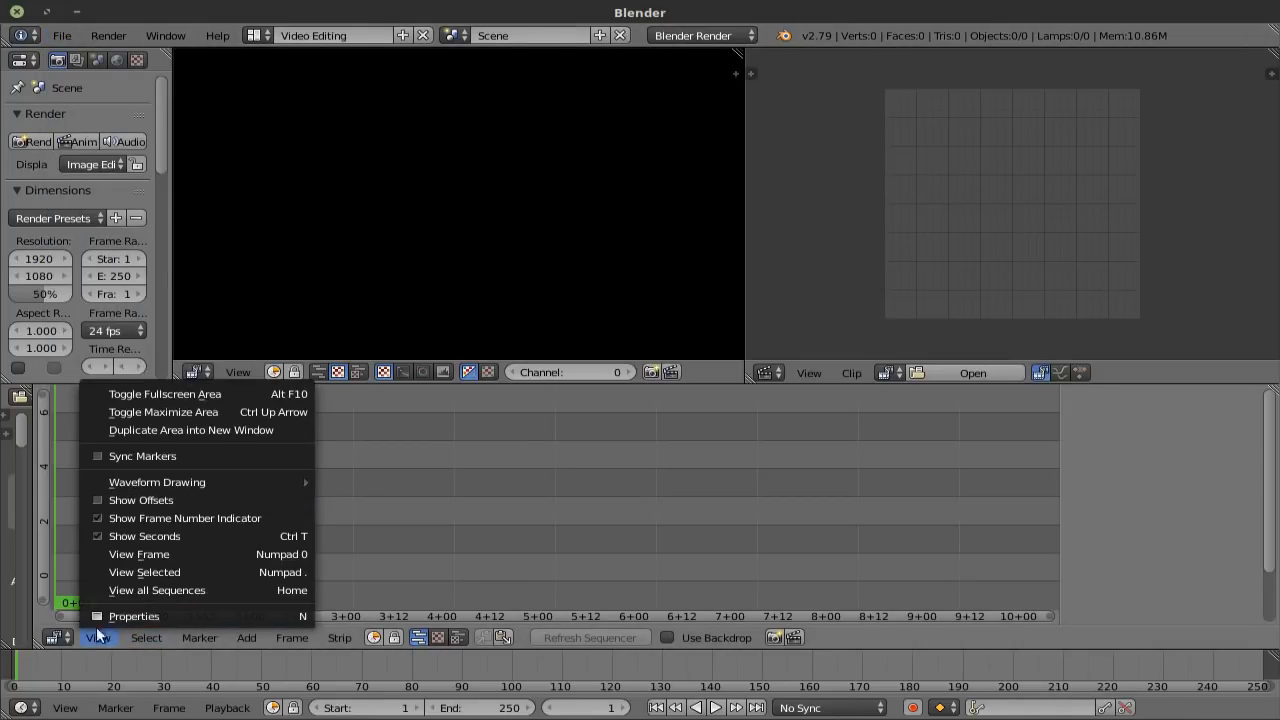
{"action": "mouse_move", "coordinate": [180, 480]}
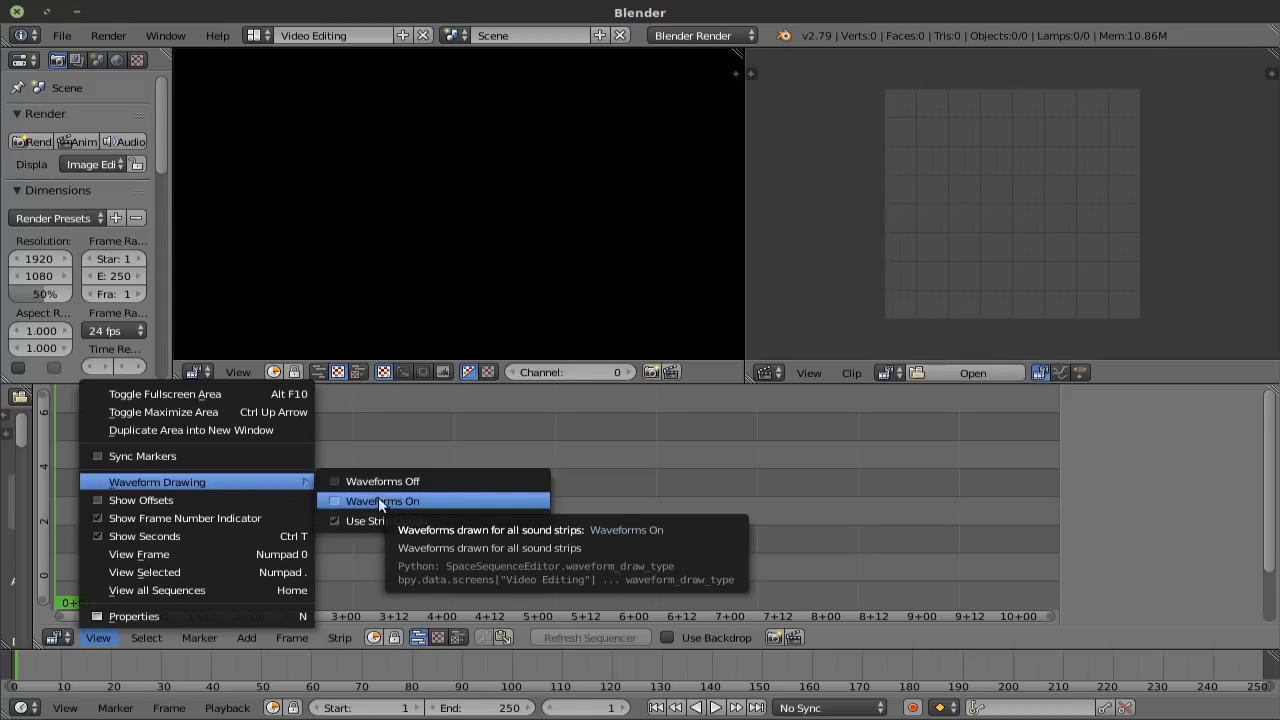
{"action": "left_click", "coordinate": [61, 35]}
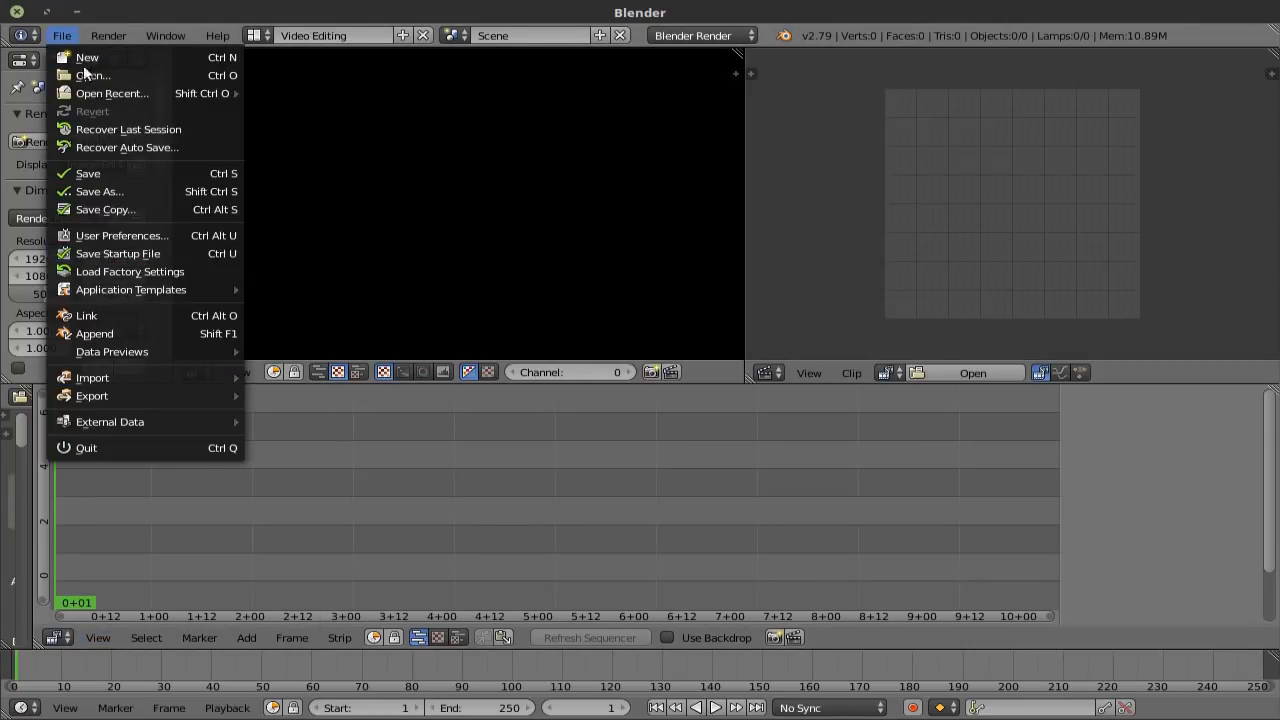
{"action": "left_click", "coordinate": [61, 35]}
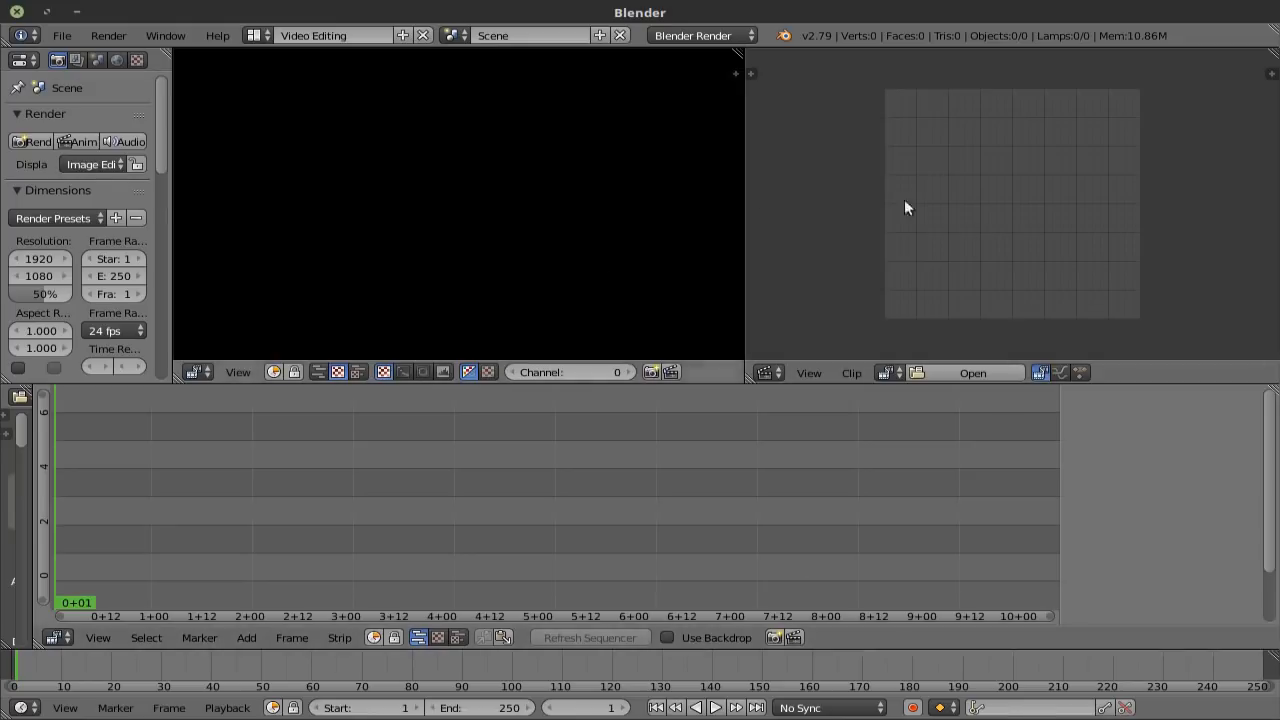
{"action": "left_click", "coordinate": [98, 637]}
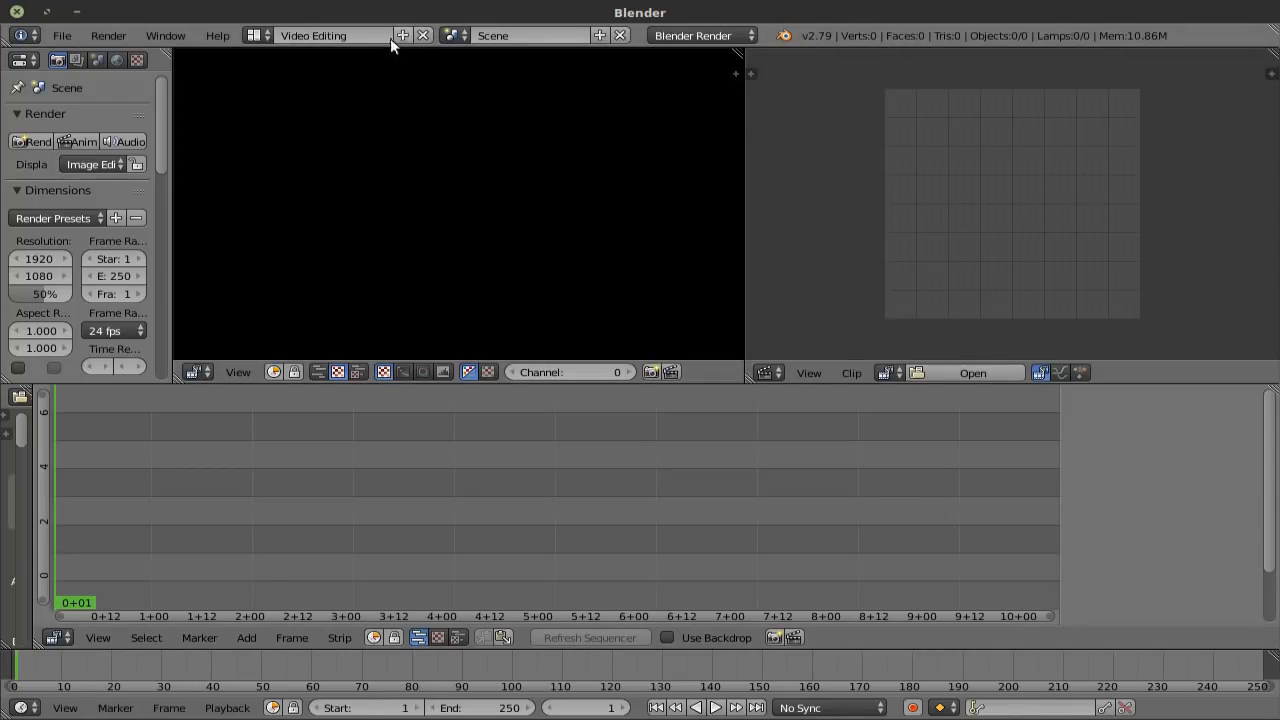
Step: Duplicate the Video Editing screen layout and name the copy VSE
{"action": "left_click", "coordinate": [258, 35]}
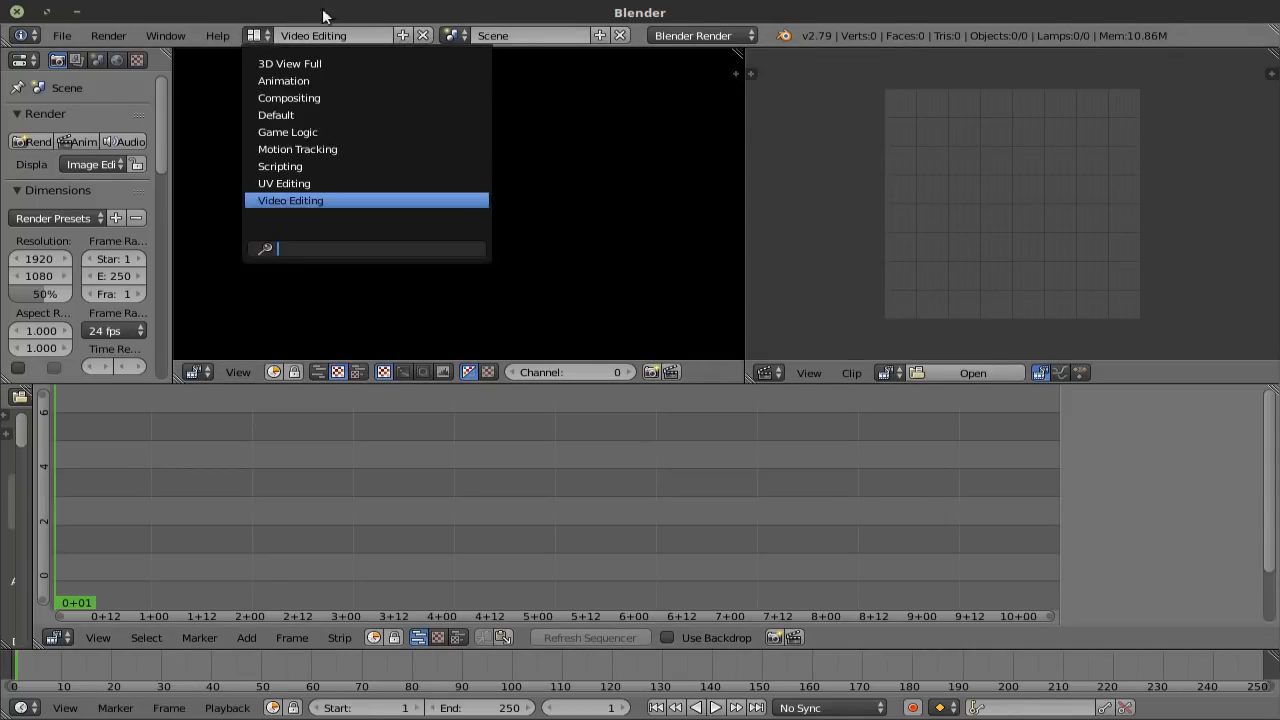
{"action": "left_click", "coordinate": [264, 33]}
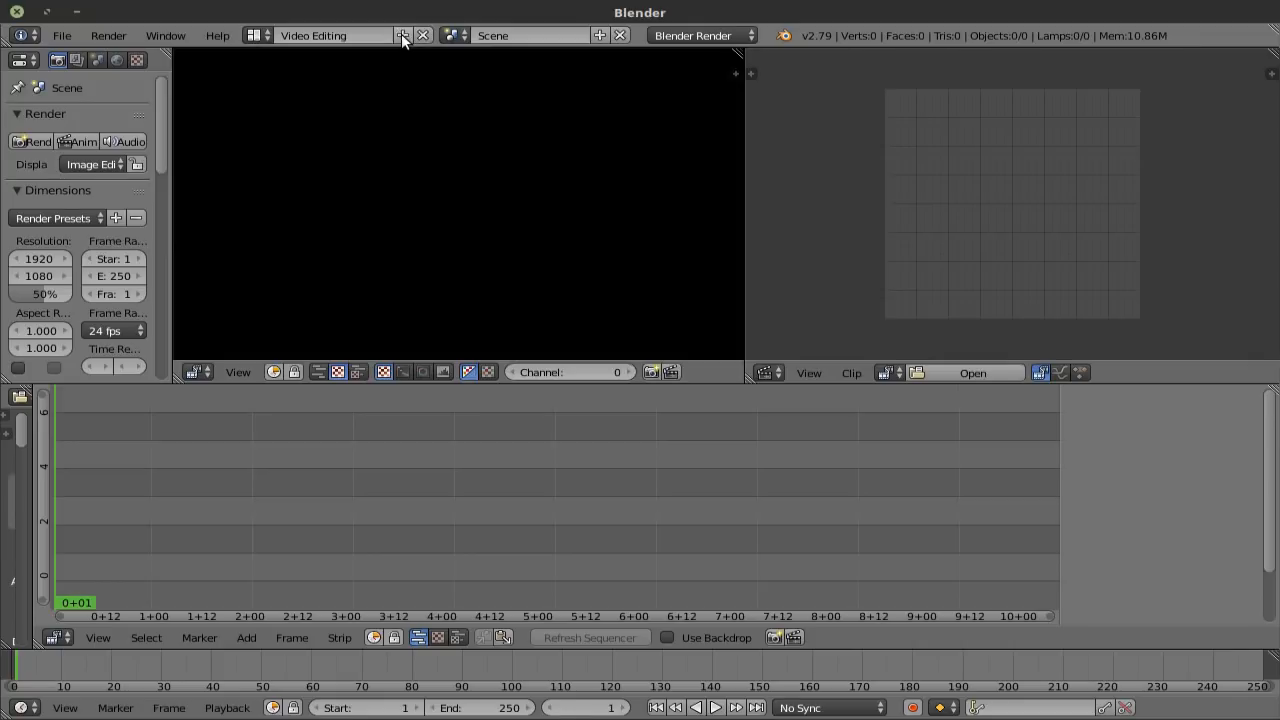
{"action": "left_click", "coordinate": [401, 35]}
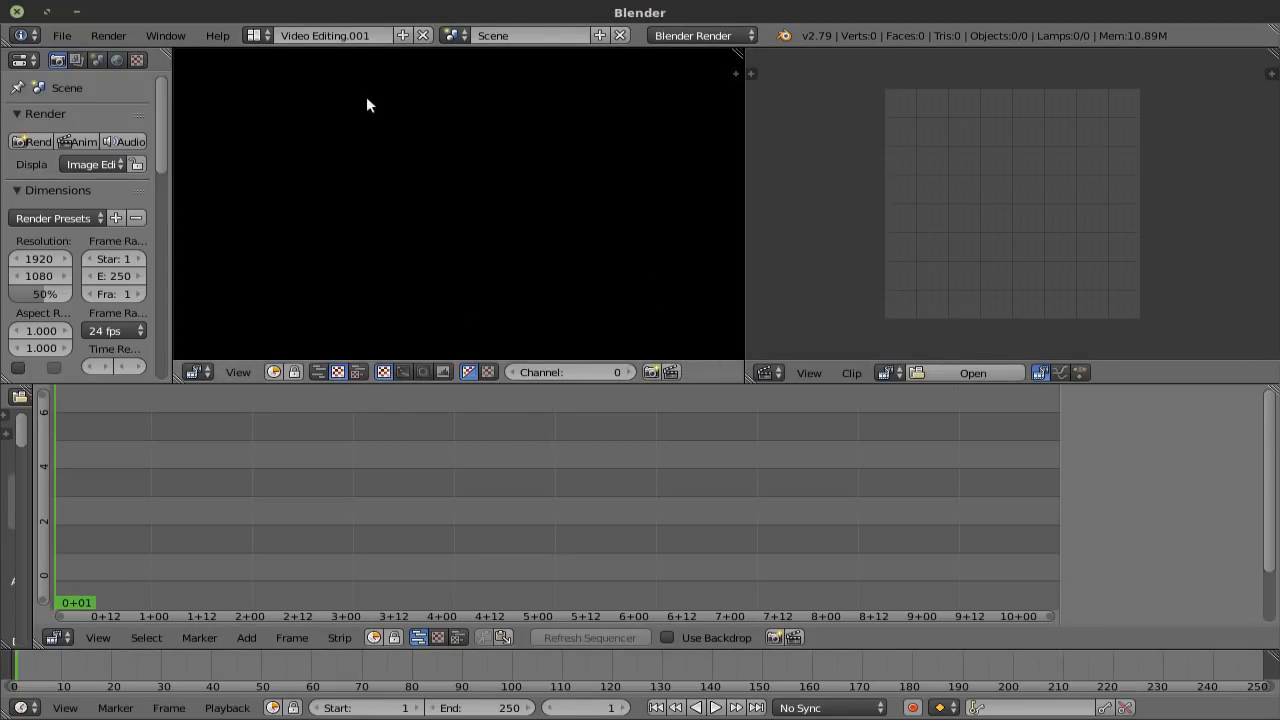
{"action": "left_click", "coordinate": [351, 35]}
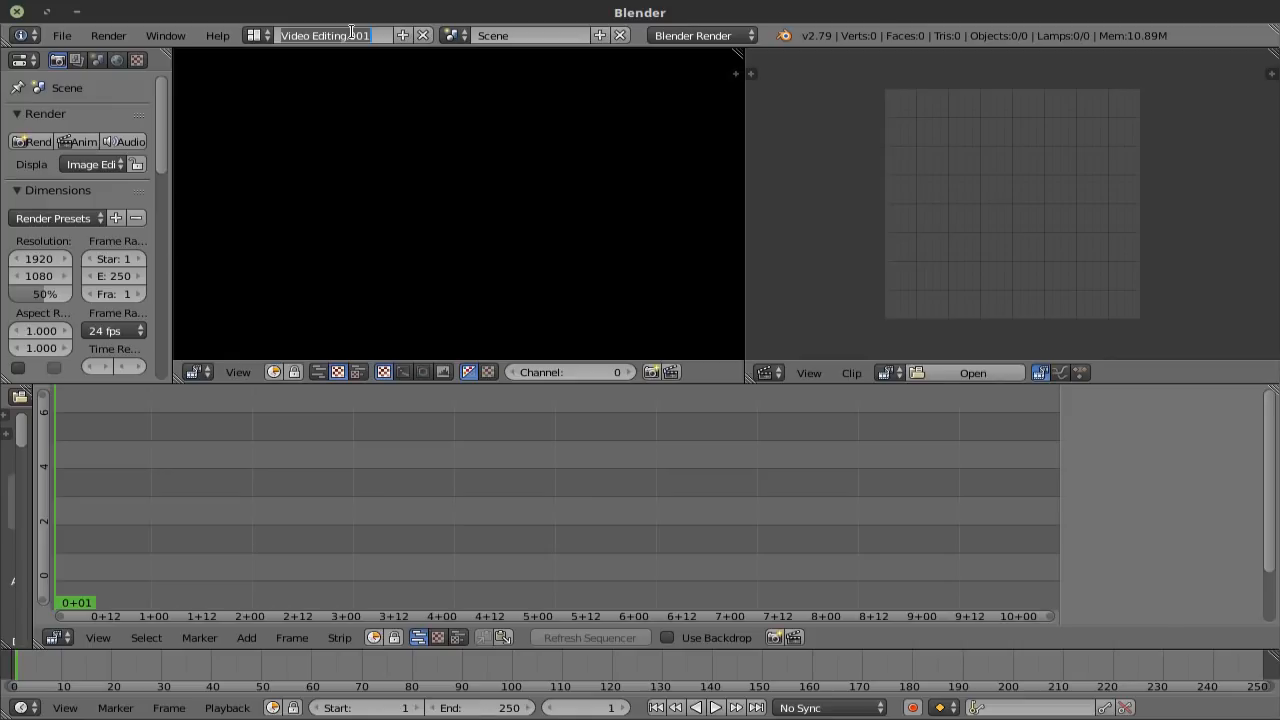
{"action": "type", "text": "VSE"}
{"action": "key", "text": "Return"}
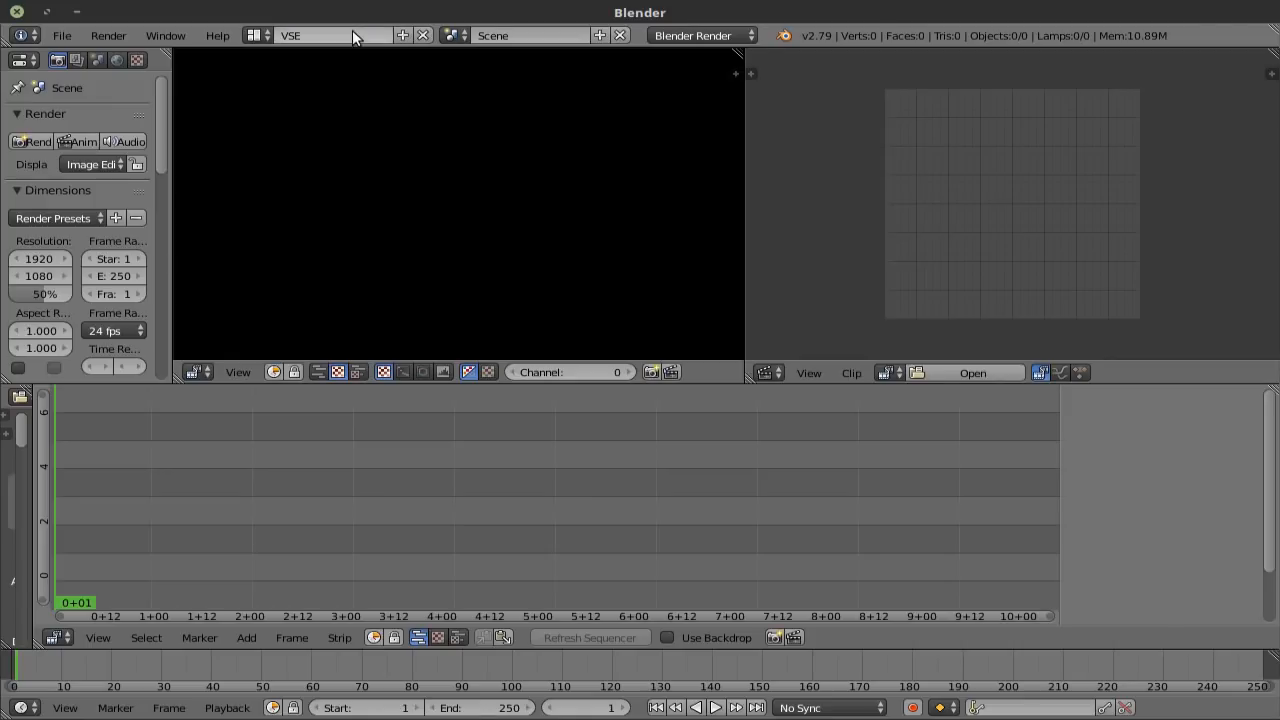
Step: Switch to the Video Editing layout, merge away its Movie Clip Editor and File Browser areas, and widen the Properties editor
{"action": "left_click", "coordinate": [258, 35]}
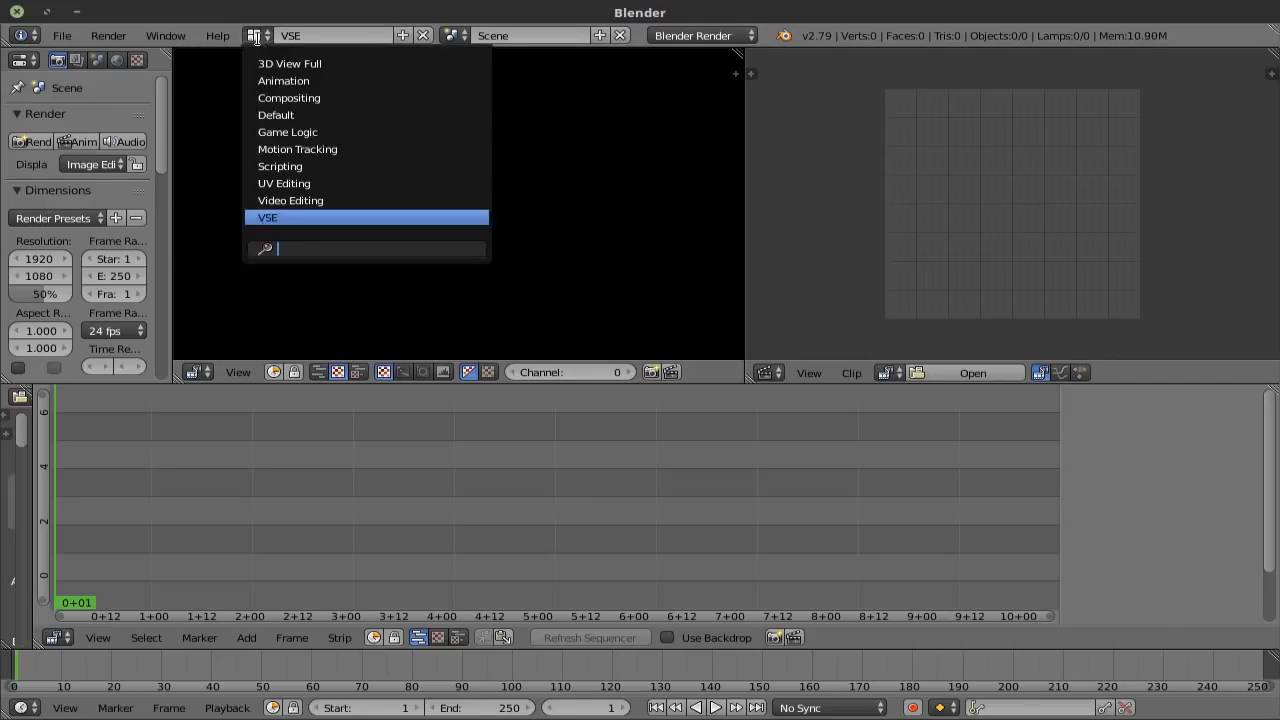
{"action": "left_click", "coordinate": [296, 199]}
{"action": "left_click_drag", "start_coordinate": [742, 50], "coordinate": [796, 50]}
{"action": "left_click_drag", "start_coordinate": [42, 646], "coordinate": [16, 620]}
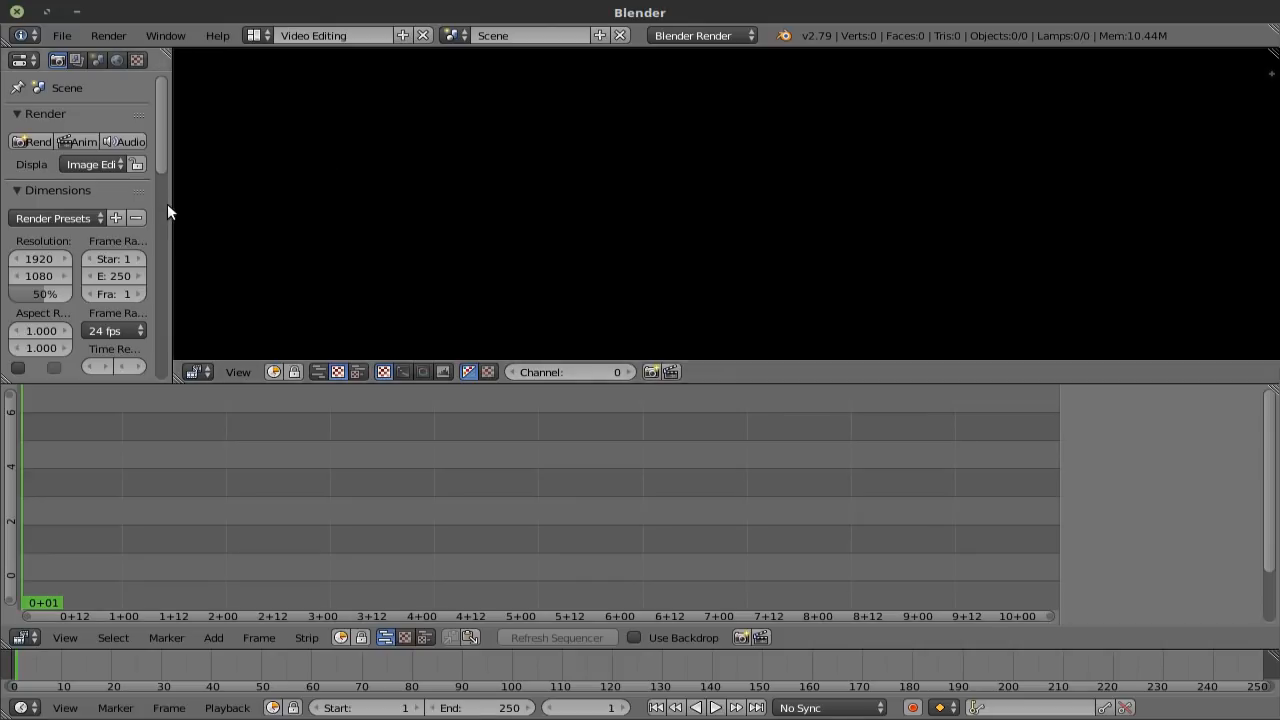
{"action": "left_click_drag", "start_coordinate": [169, 203], "coordinate": [260, 110]}
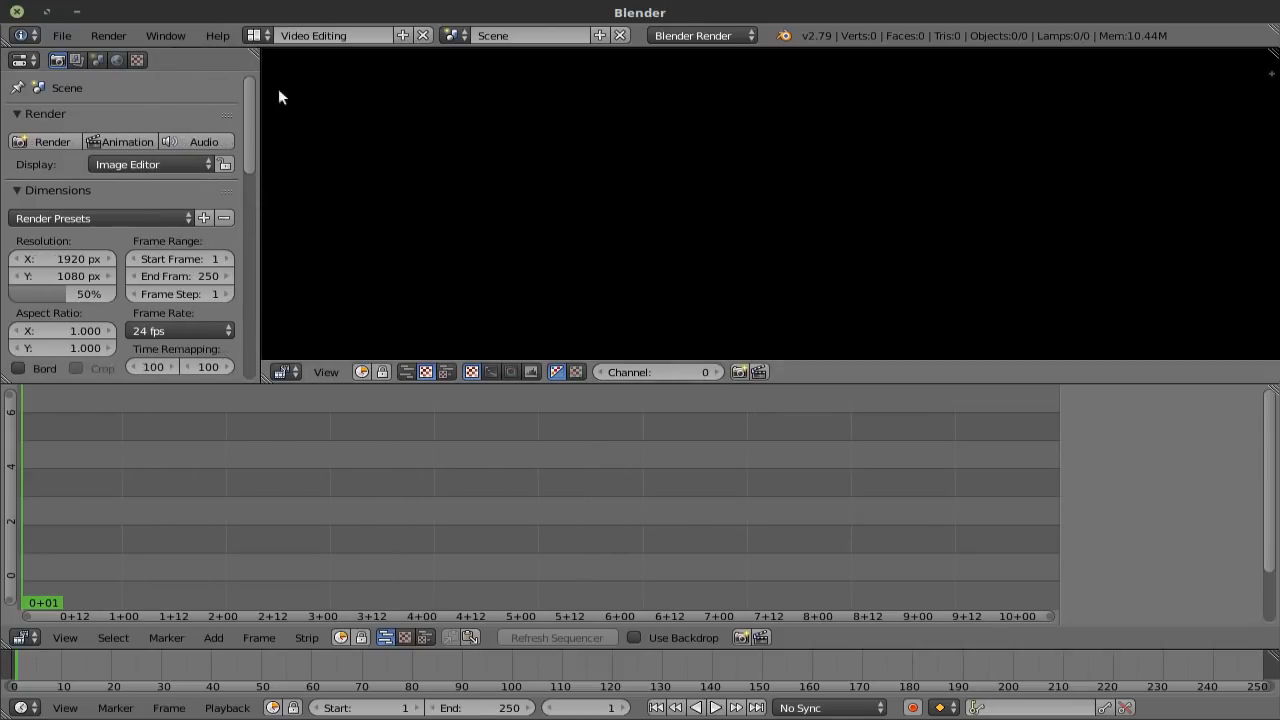
Step: Switch to the VSE layout and widen the File Browser until its edge lines up with the Properties editor above
{"action": "left_click", "coordinate": [263, 34]}
{"action": "left_click", "coordinate": [300, 217]}
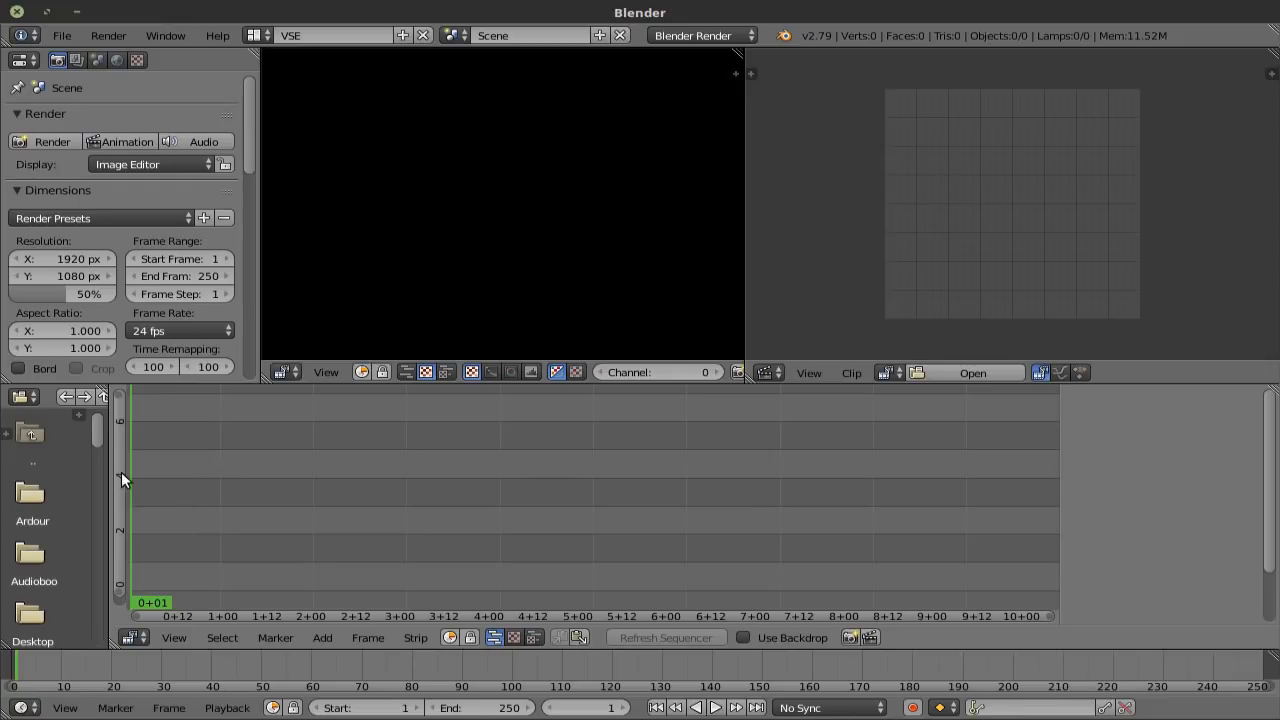
{"action": "left_click_drag", "start_coordinate": [110, 474], "coordinate": [283, 445]}
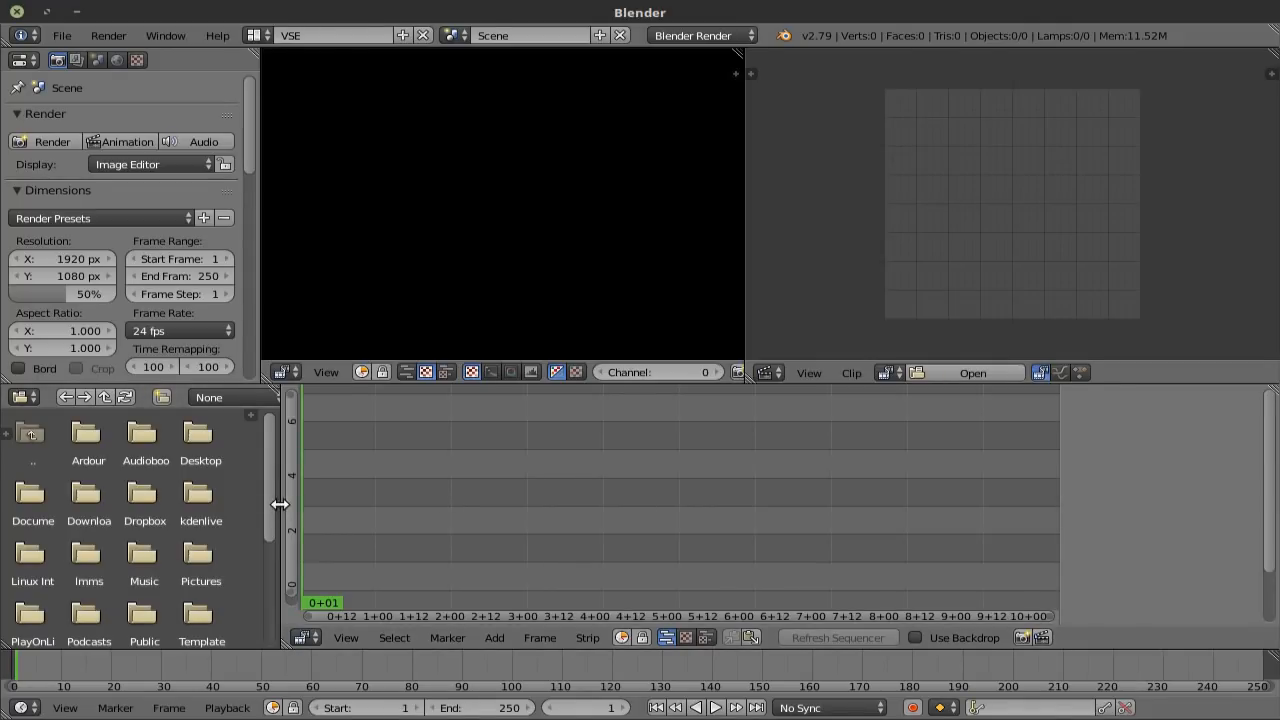
{"action": "mouse_move", "coordinate": [285, 502]}
{"action": "left_mouse_down"}
{"action": "mouse_move", "coordinate": [258, 502]}
{"action": "mouse_move", "coordinate": [296, 503]}
{"action": "left_mouse_up"}
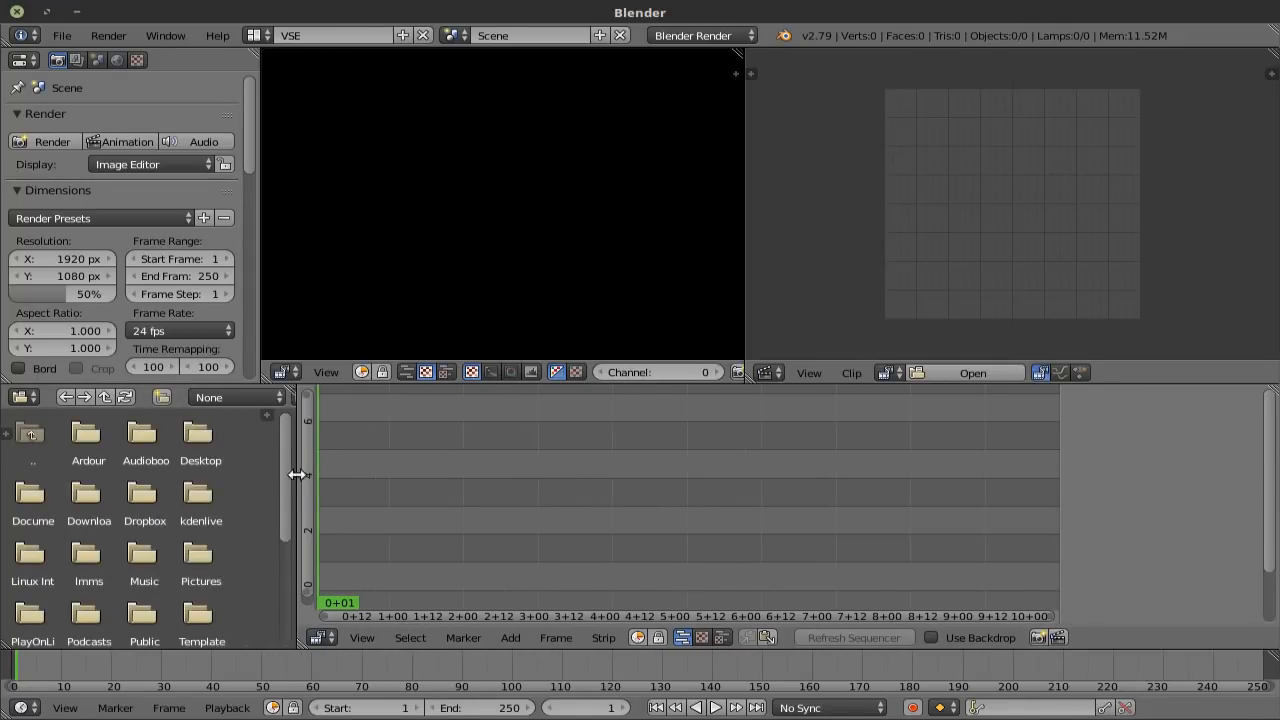
{"action": "left_click_drag", "start_coordinate": [297, 397], "coordinate": [263, 397]}
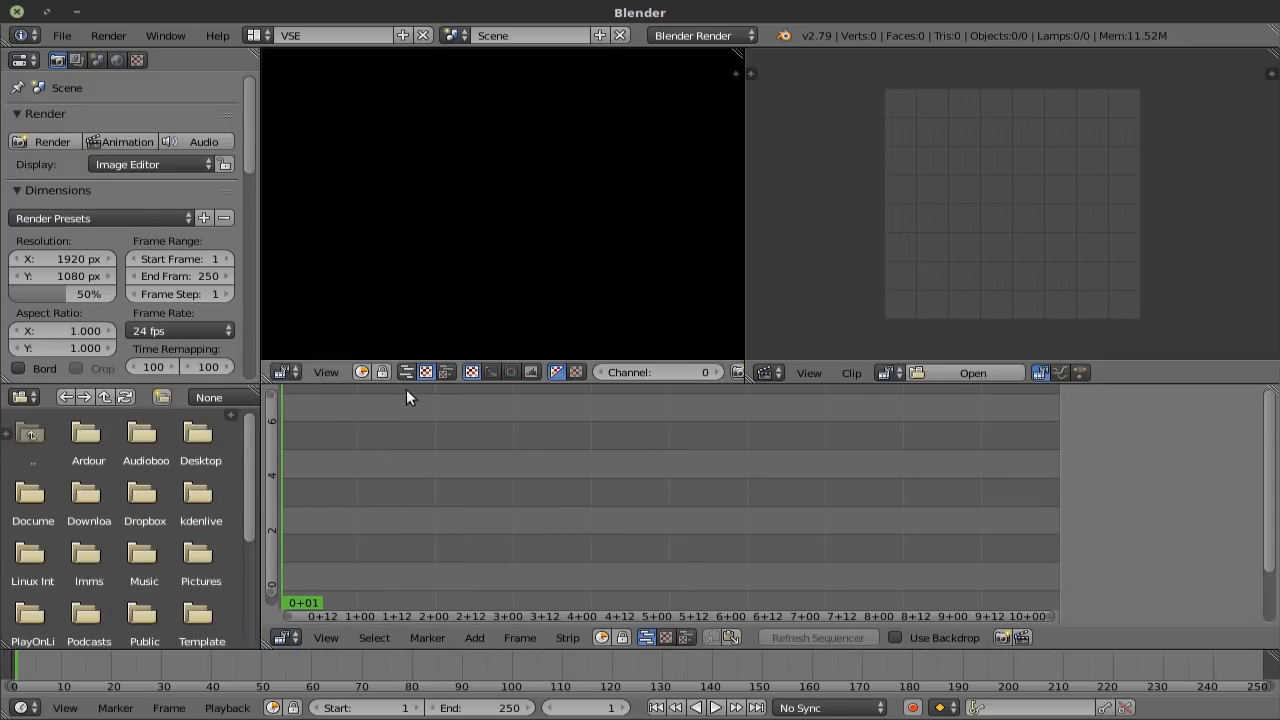
Step: Move the aligned border of the Properties editor and File Browser together, leaving both as a narrow column beside the preview and sequencer
{"action": "left_click_drag", "start_coordinate": [262, 461], "coordinate": [378, 402]}
{"action": "left_click_drag", "start_coordinate": [509, 403], "coordinate": [4, 550]}
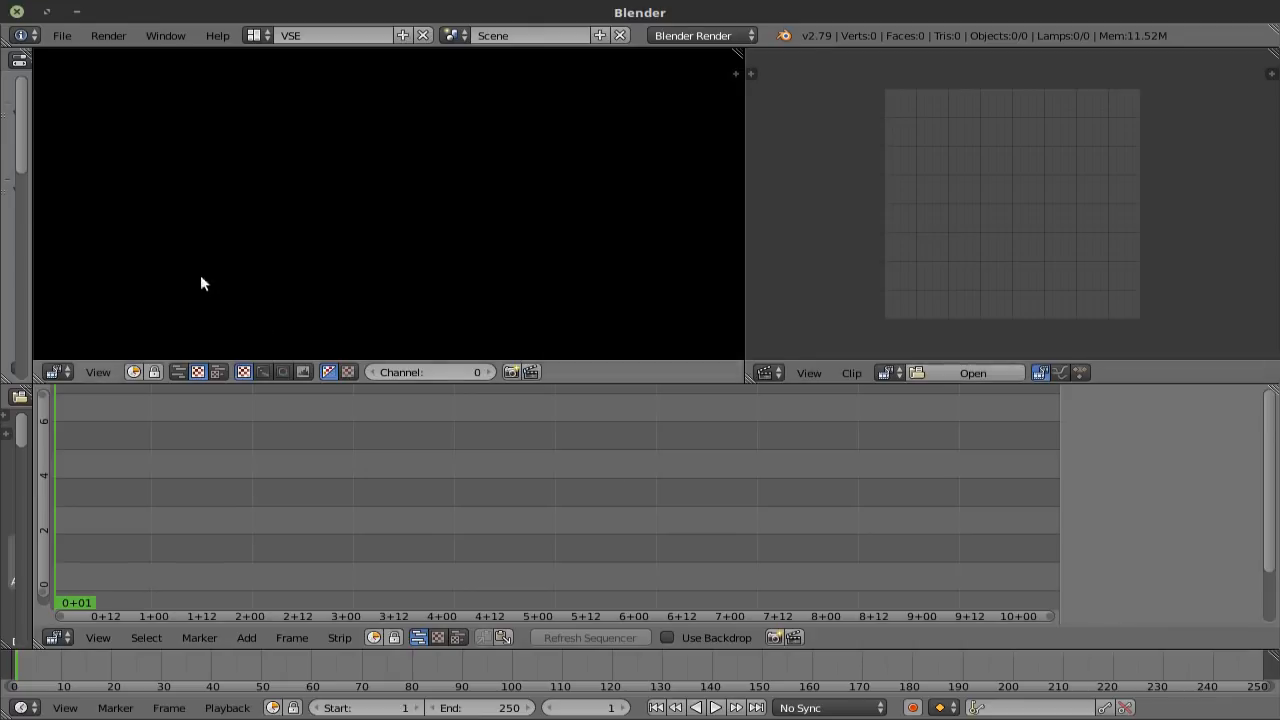
{"action": "left_click_drag", "start_coordinate": [33, 260], "coordinate": [131, 257]}
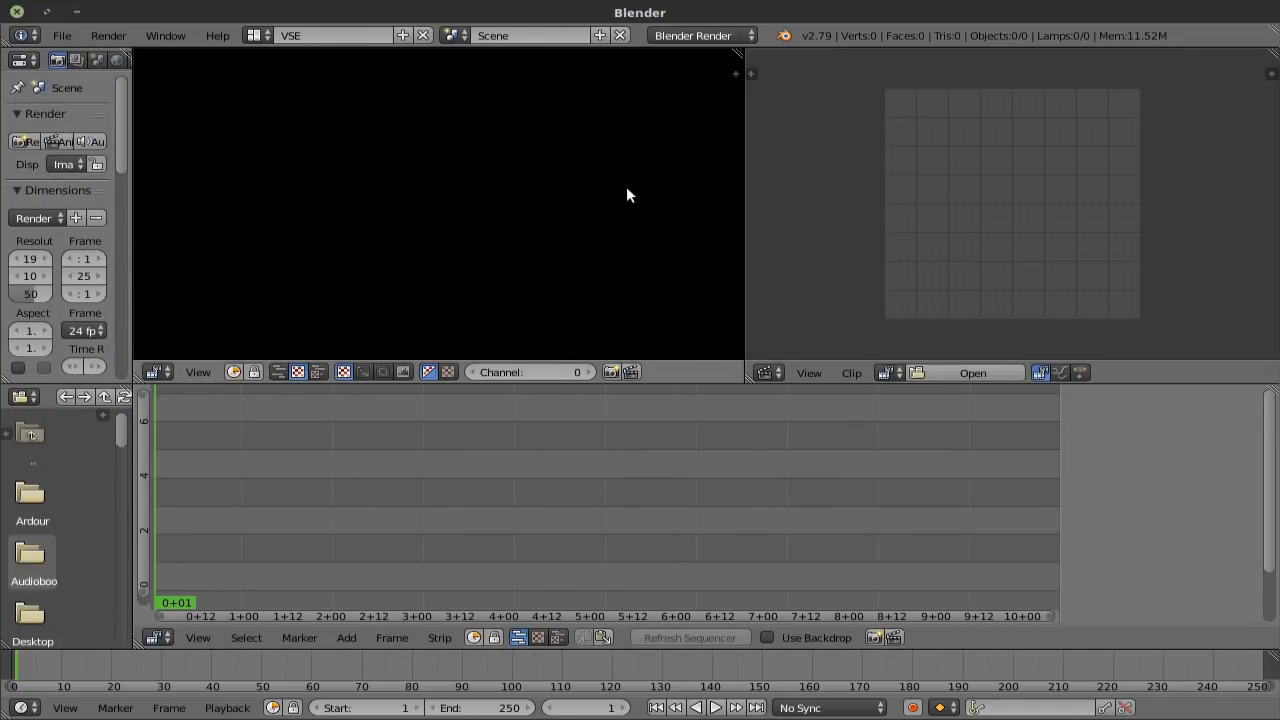
Step: Open the User Preferences, enlarge the window and set the 2D viewports' TimeCode Style to SMPTE (Compact)
{"action": "left_click", "coordinate": [61, 36]}
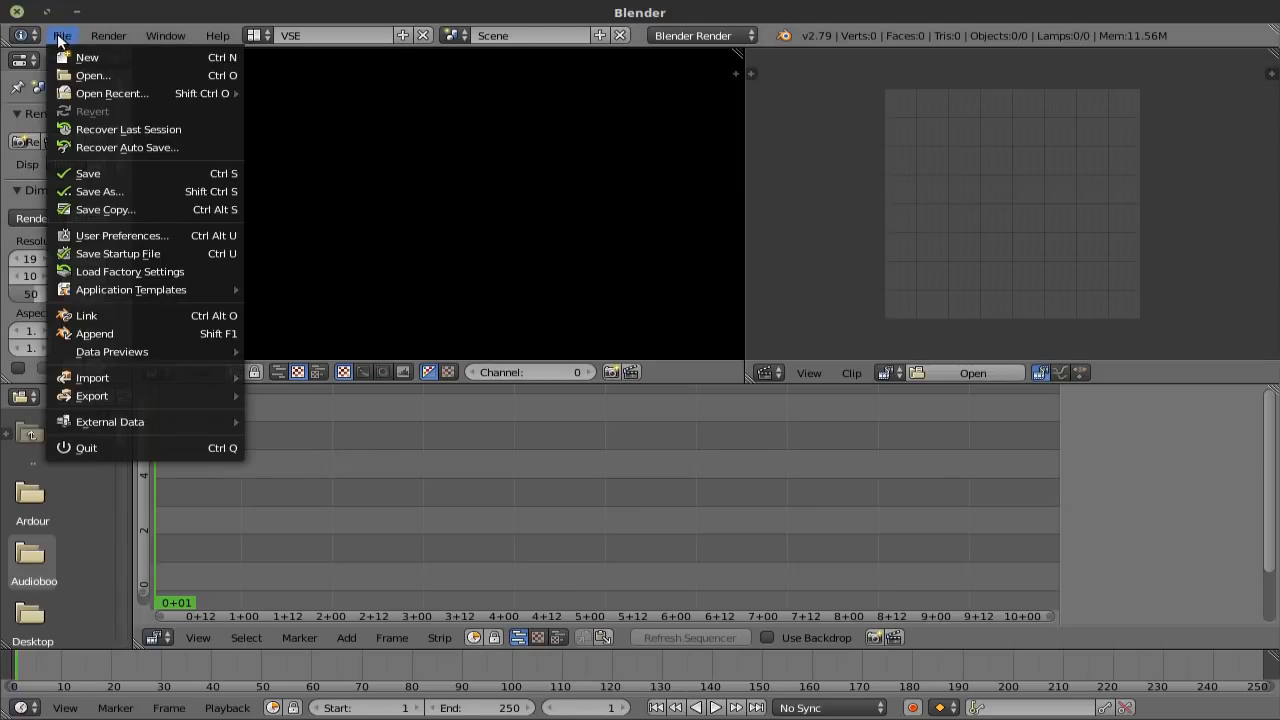
{"action": "left_click", "coordinate": [145, 236]}
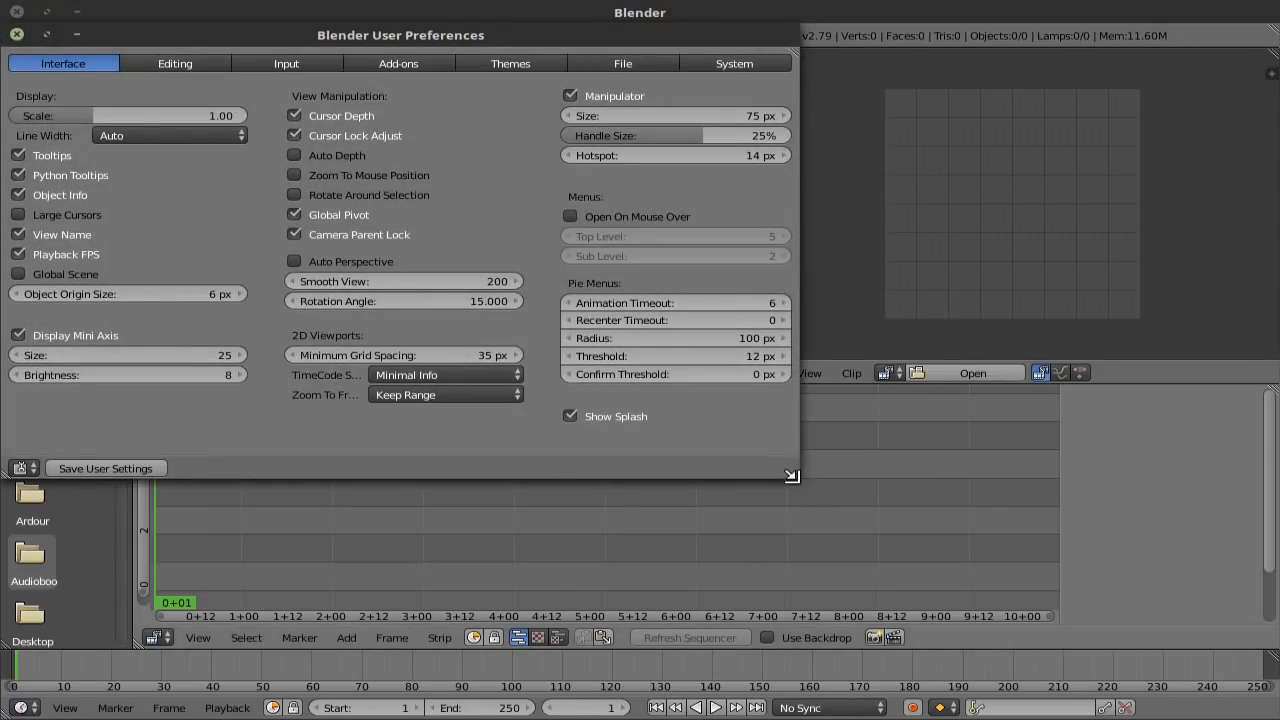
{"action": "left_click_drag", "start_coordinate": [791, 476], "coordinate": [1255, 568]}
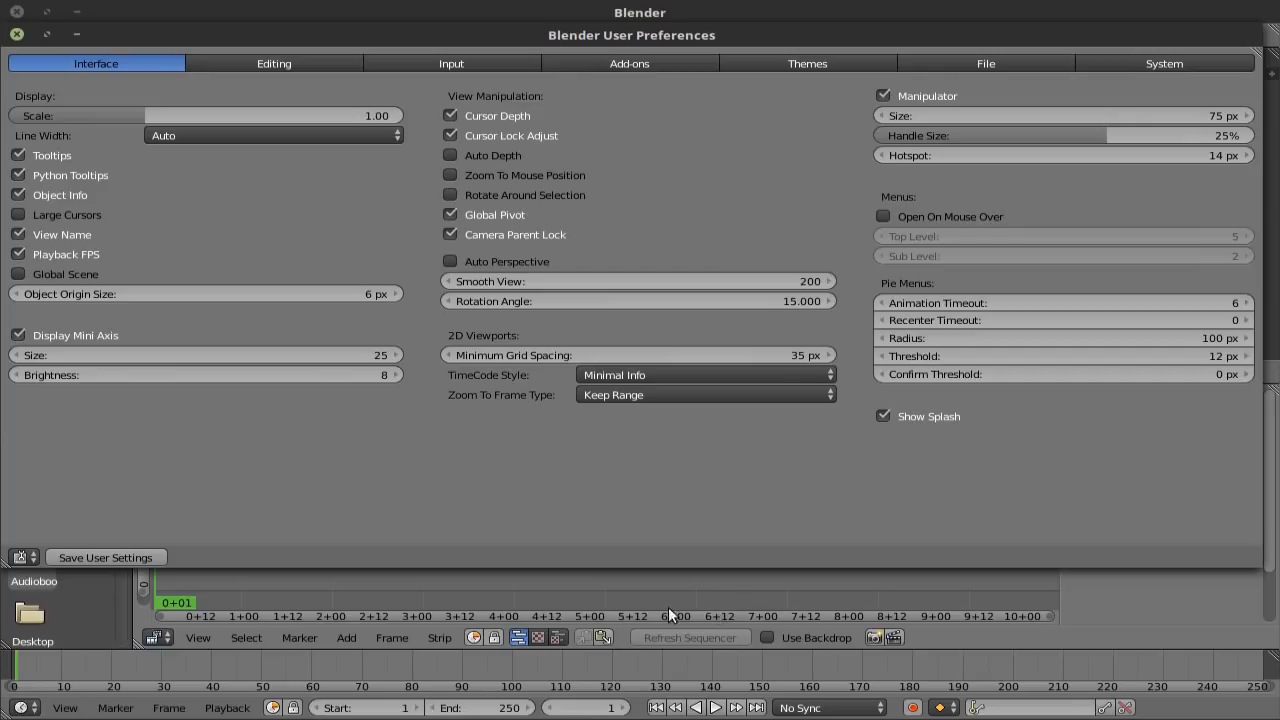
{"action": "left_click", "coordinate": [668, 375]}
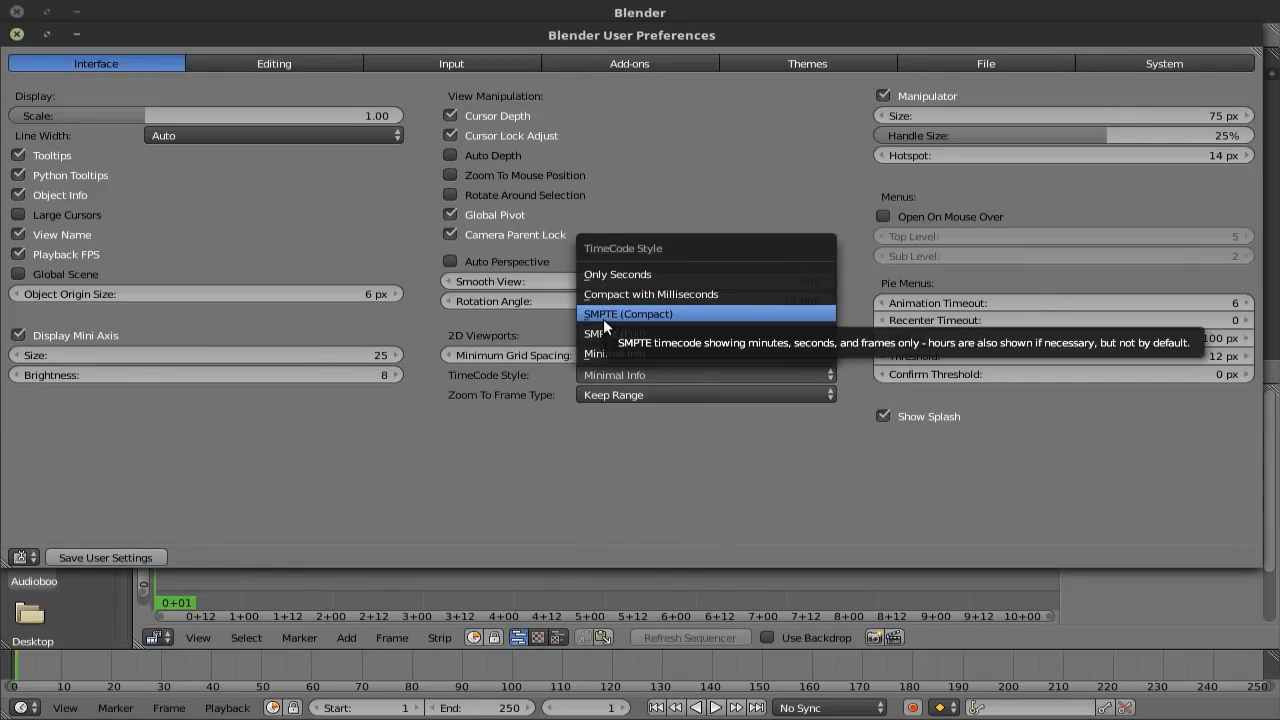
{"action": "left_click", "coordinate": [685, 313]}
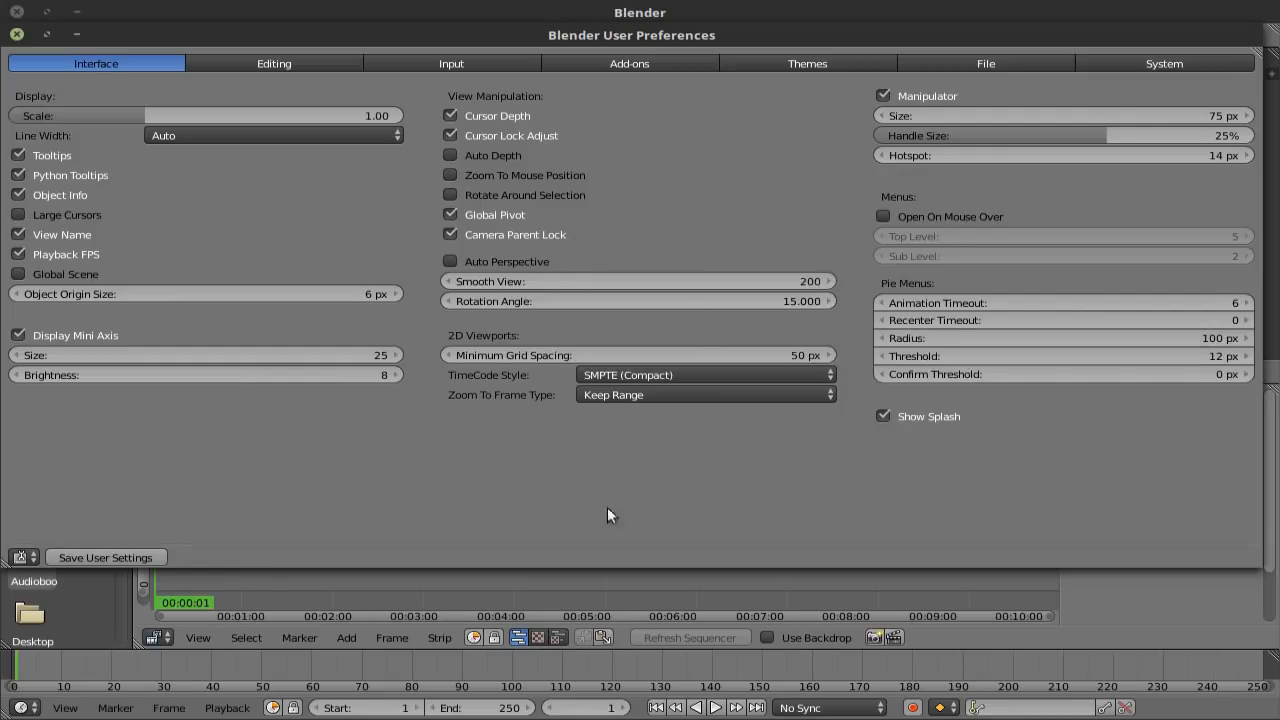
Step: Examine the Zoom To Frame Type and TimeCode Style options in the interface preferences
{"action": "left_click", "coordinate": [744, 395]}
{"action": "left_click", "coordinate": [705, 372]}
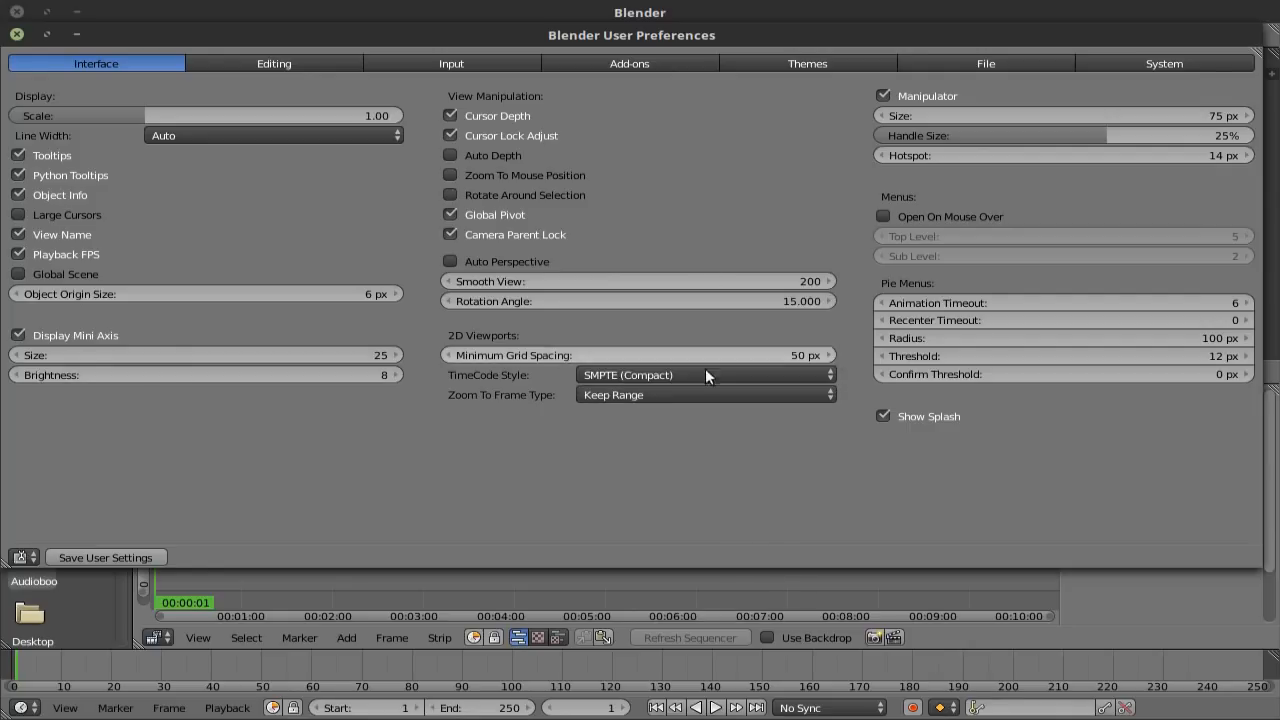
{"action": "left_click", "coordinate": [669, 396]}
{"action": "left_click", "coordinate": [689, 401]}
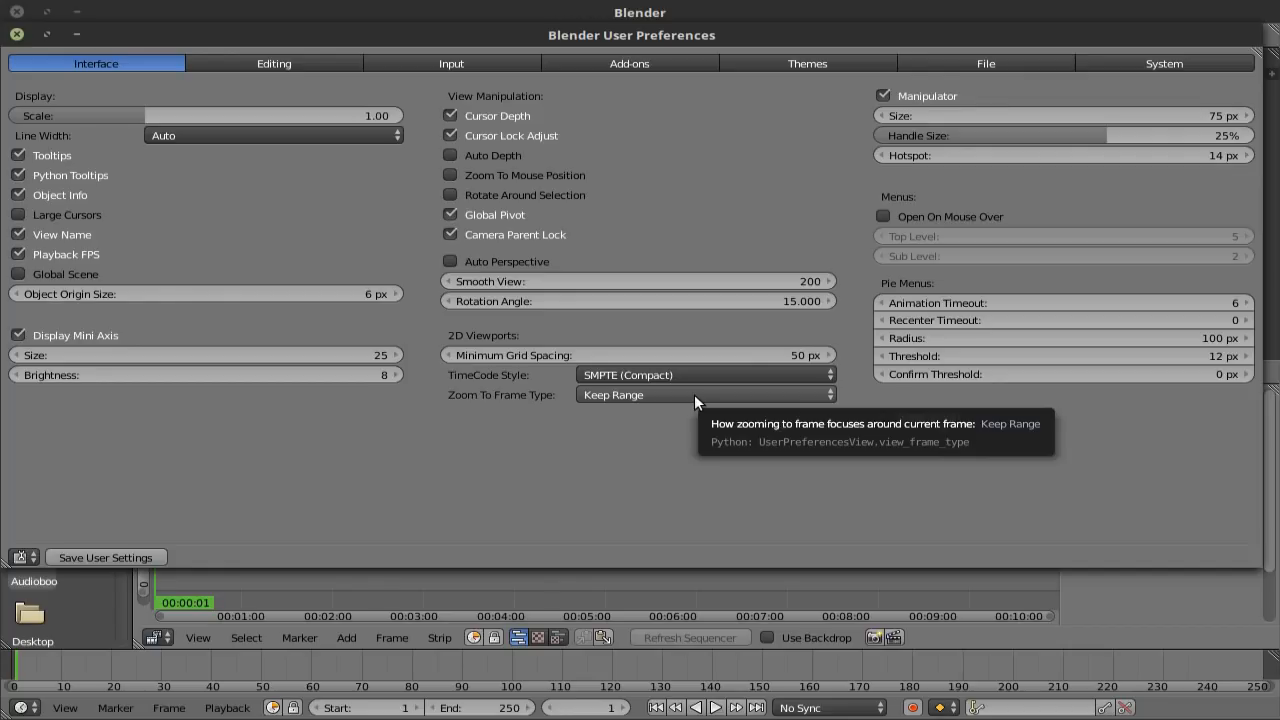
Step: Review the editing and input preferences, check the available keymap presets, and search the key bindings for "view all"
{"action": "left_click", "coordinate": [274, 63]}
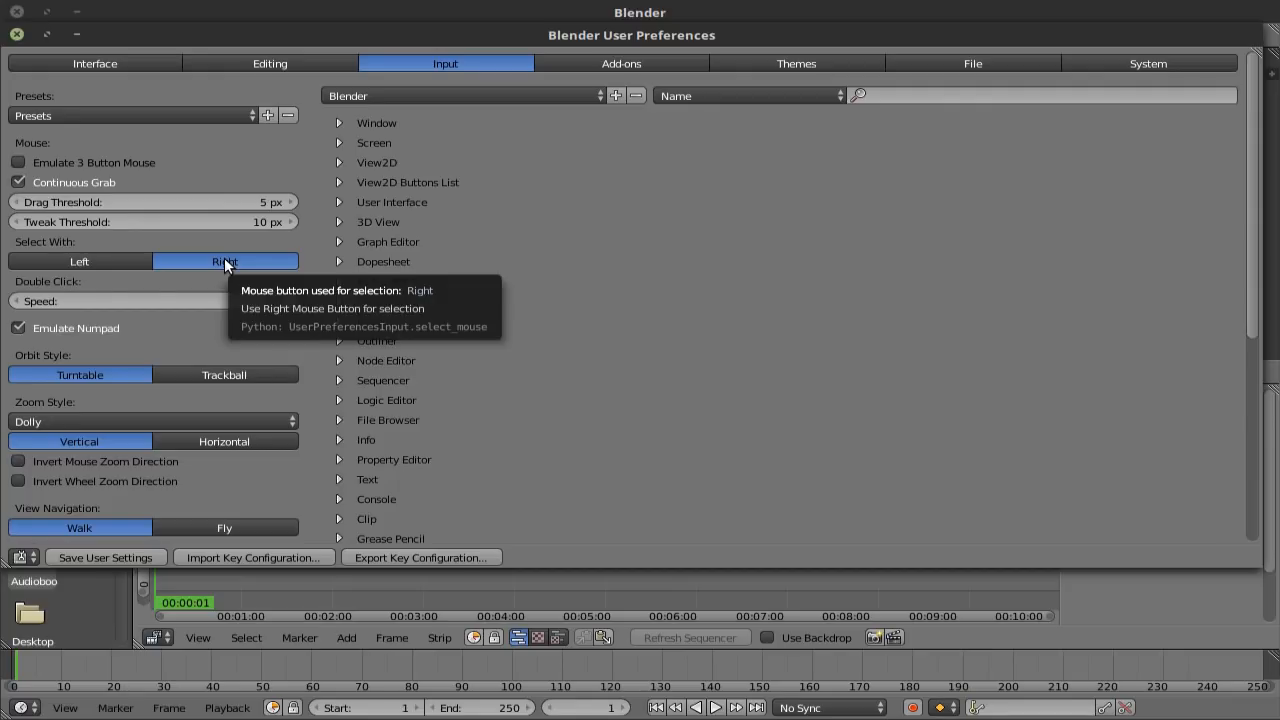
{"action": "left_click", "coordinate": [581, 96]}
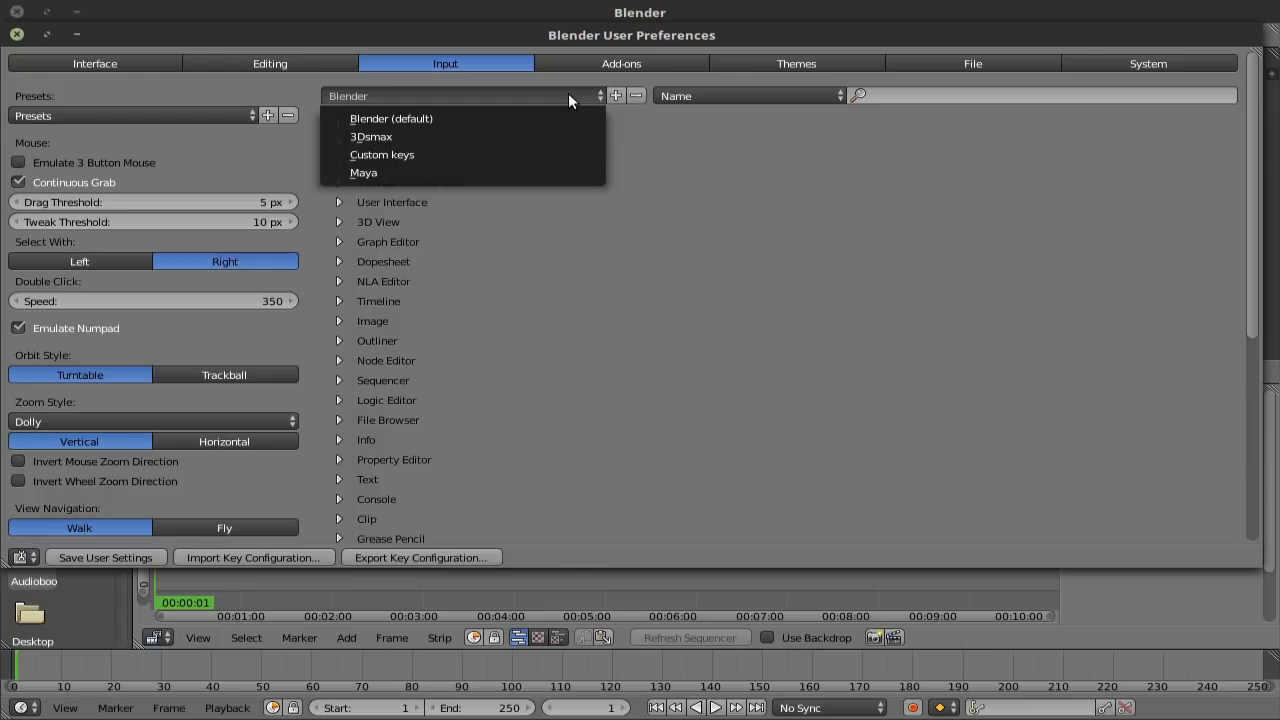
{"action": "left_click", "coordinate": [957, 92]}
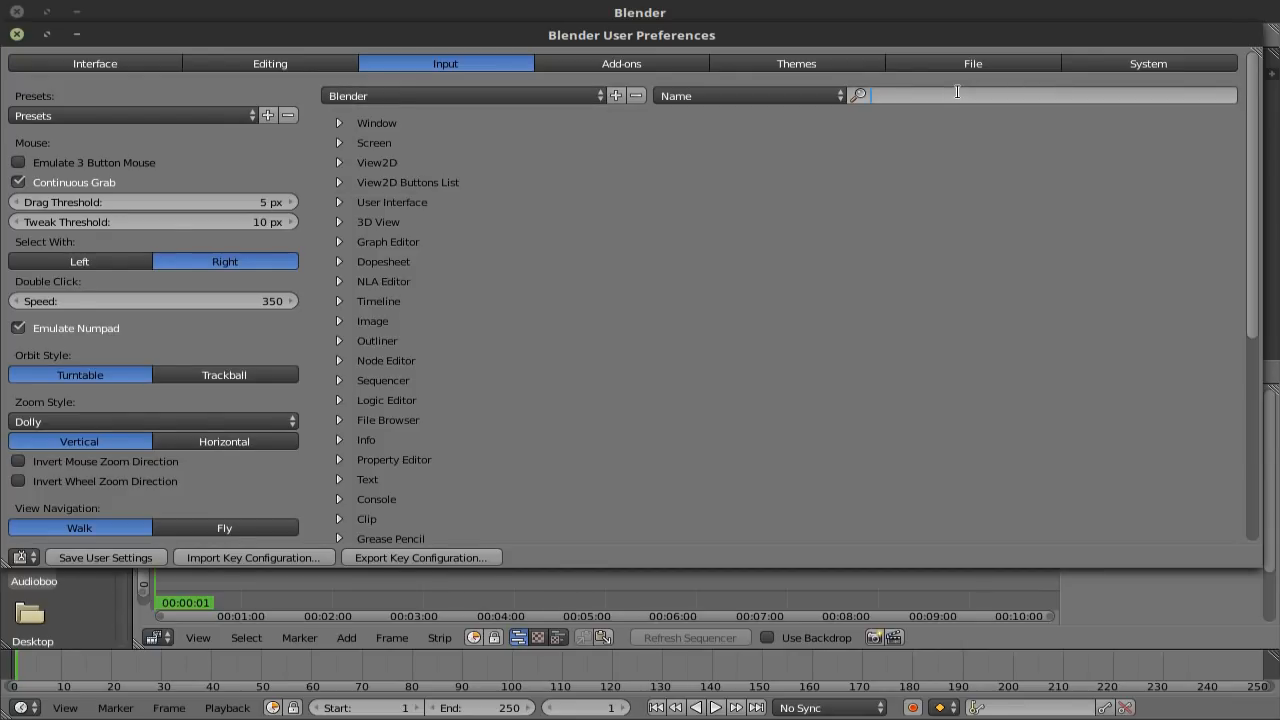
{"action": "type", "text": "view"}
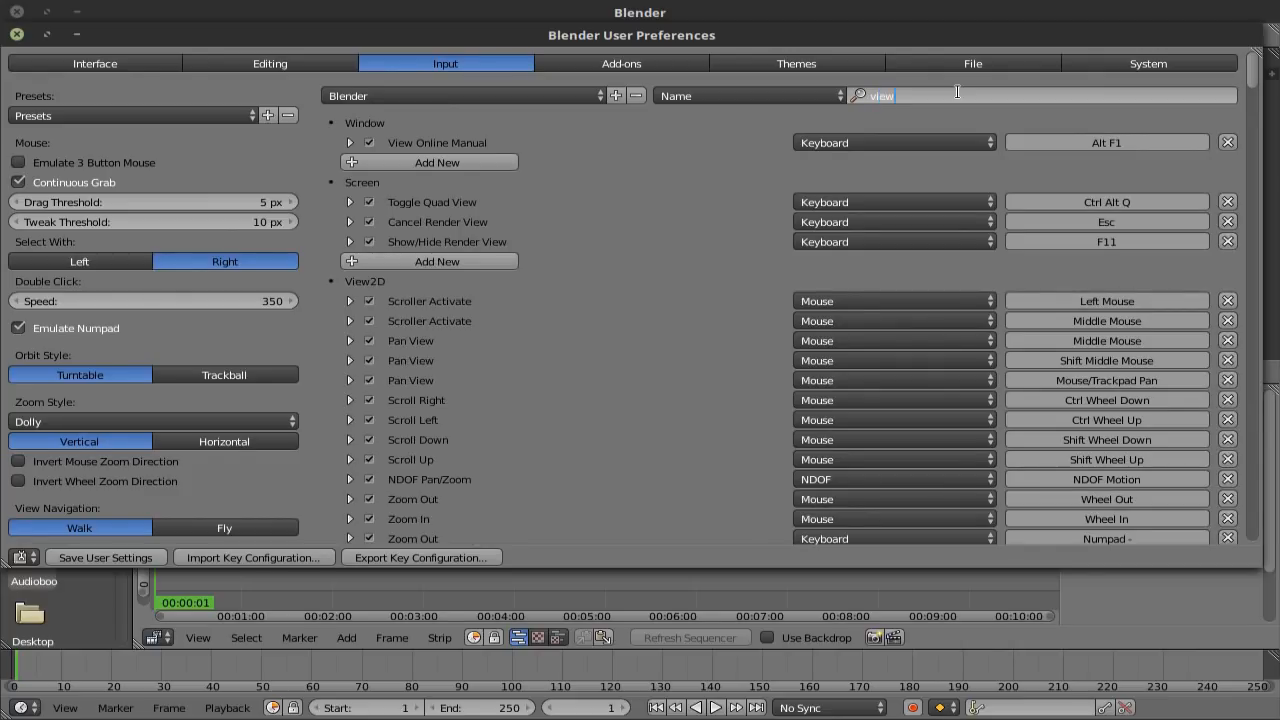
{"action": "type", "text": " all"}
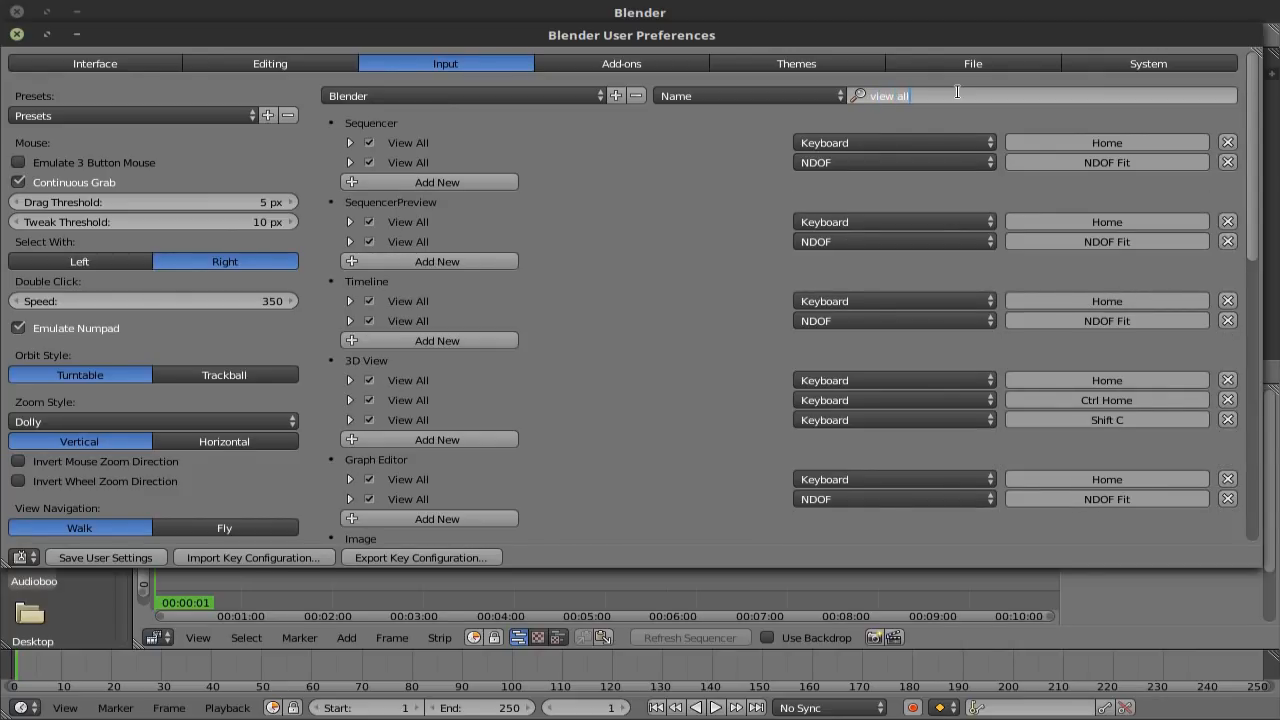
{"action": "key", "text": "Return"}
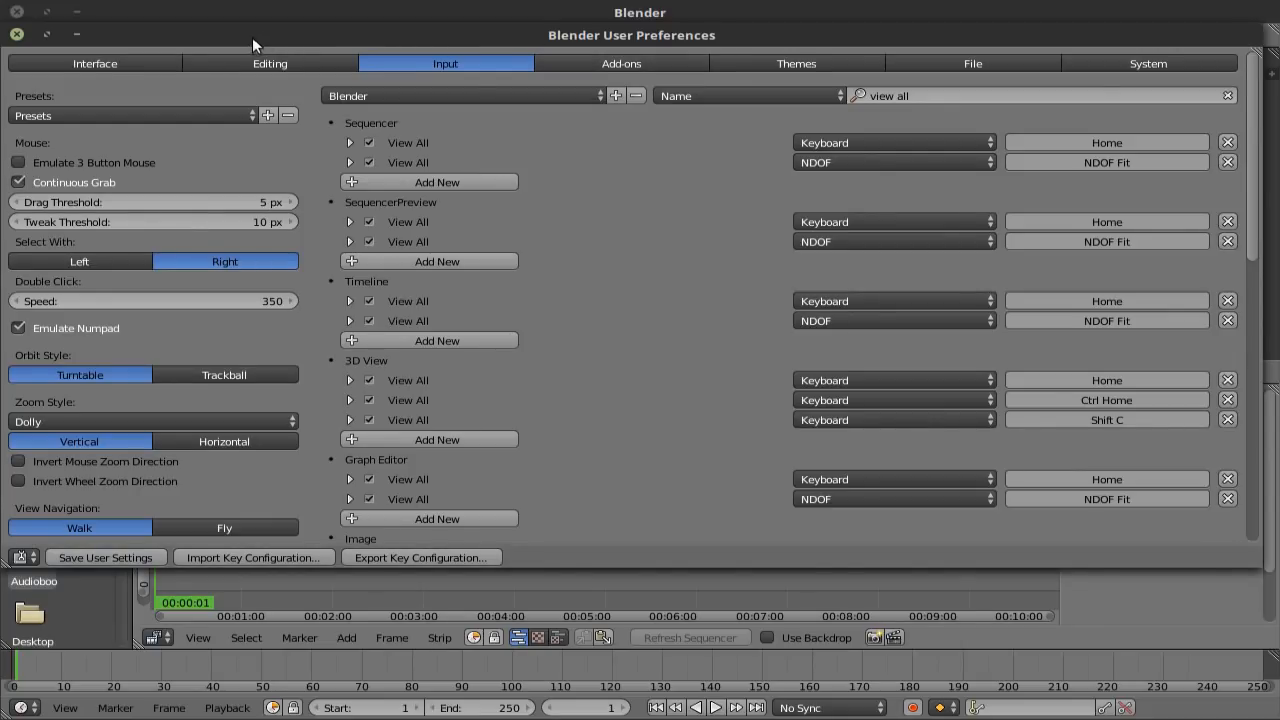
Step: Move the preferences window aside, try the combined sequencer and preview view in the preview area with a larger preview, and restore the image preview
{"action": "left_click_drag", "start_coordinate": [253, 38], "coordinate": [902, 172]}
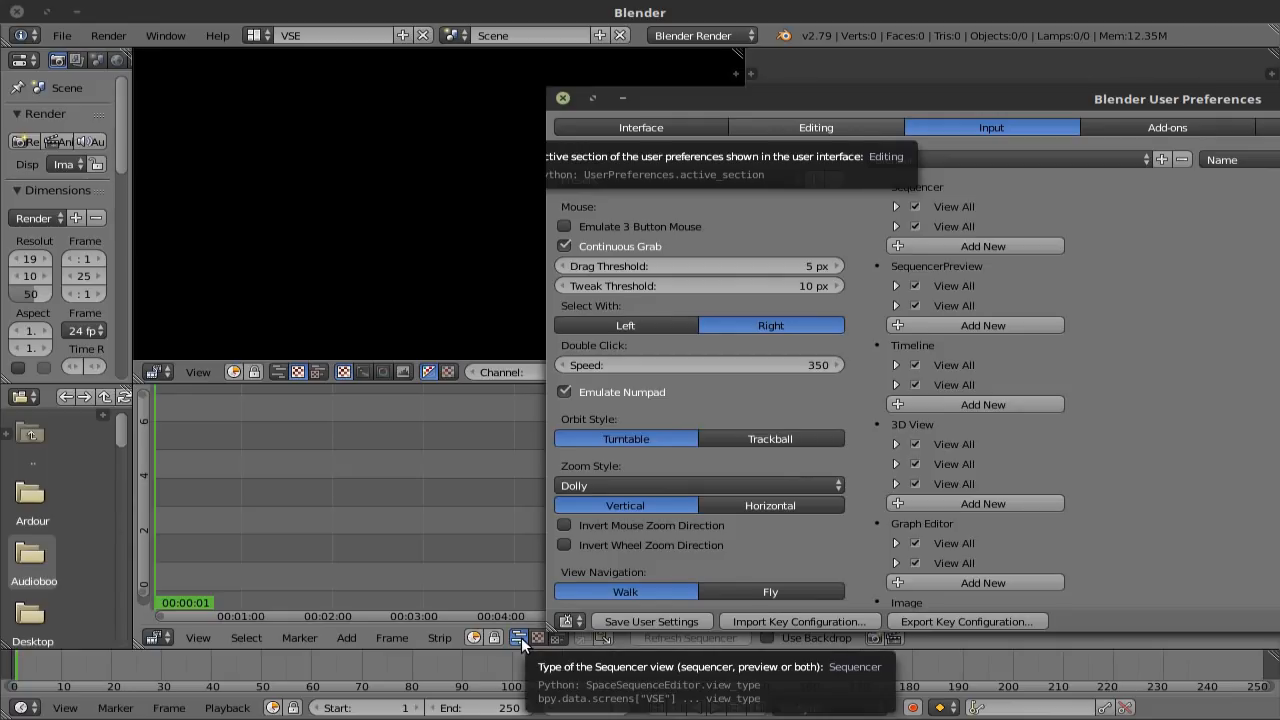
{"action": "left_click", "coordinate": [316, 370]}
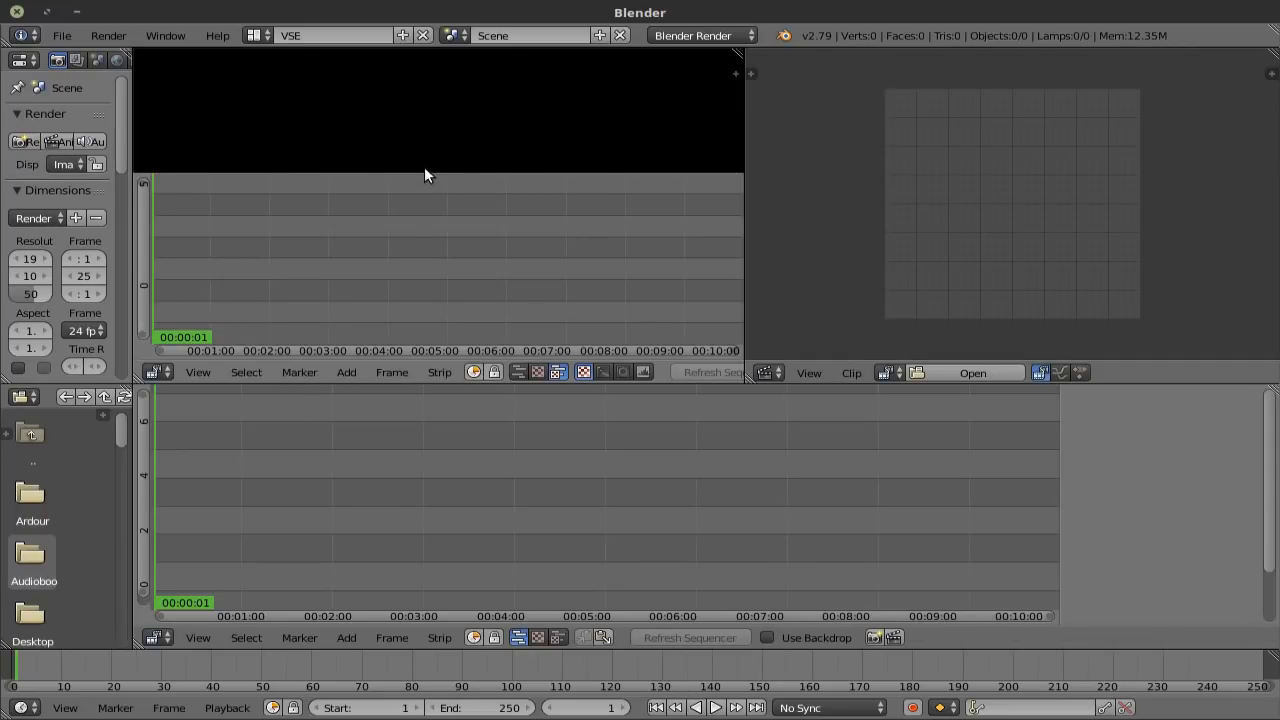
{"action": "left_click_drag", "start_coordinate": [424, 171], "coordinate": [425, 211]}
{"action": "left_click", "coordinate": [604, 370]}
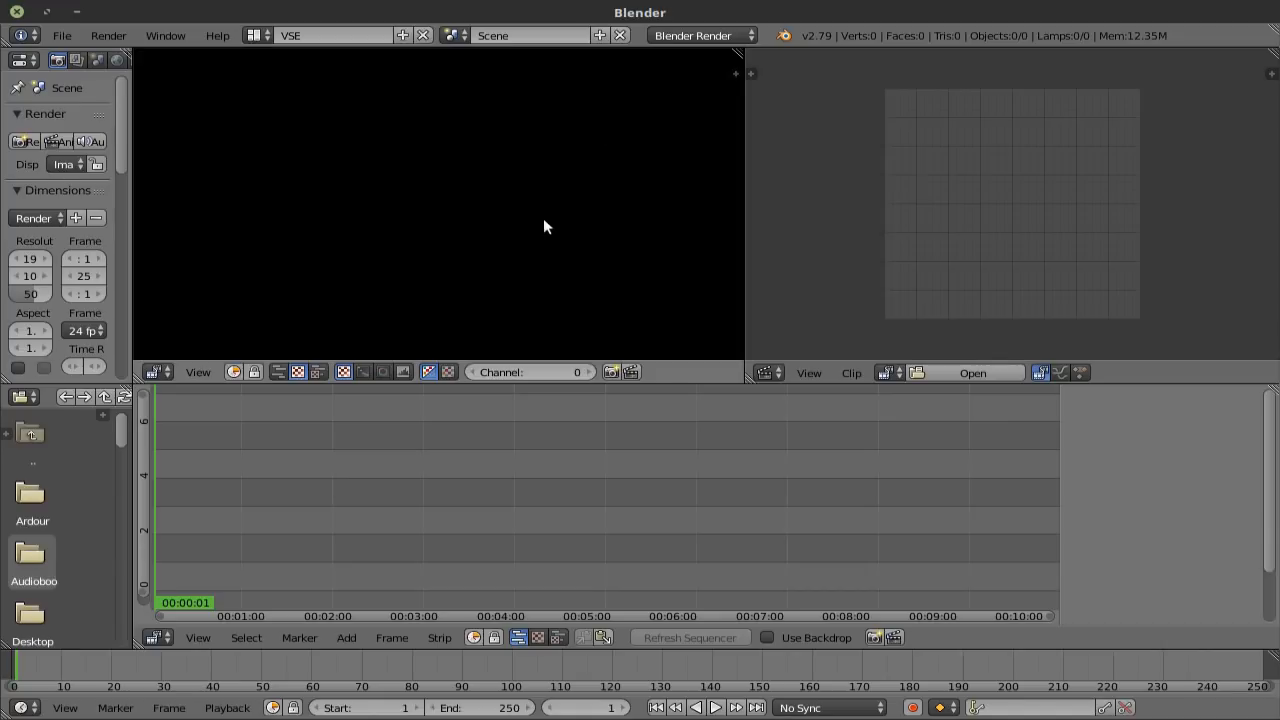
Step: Show the properties sidebar in the preview area, checking it in the combined sequencer and preview view before returning to image preview
{"action": "key", "text": "n"}
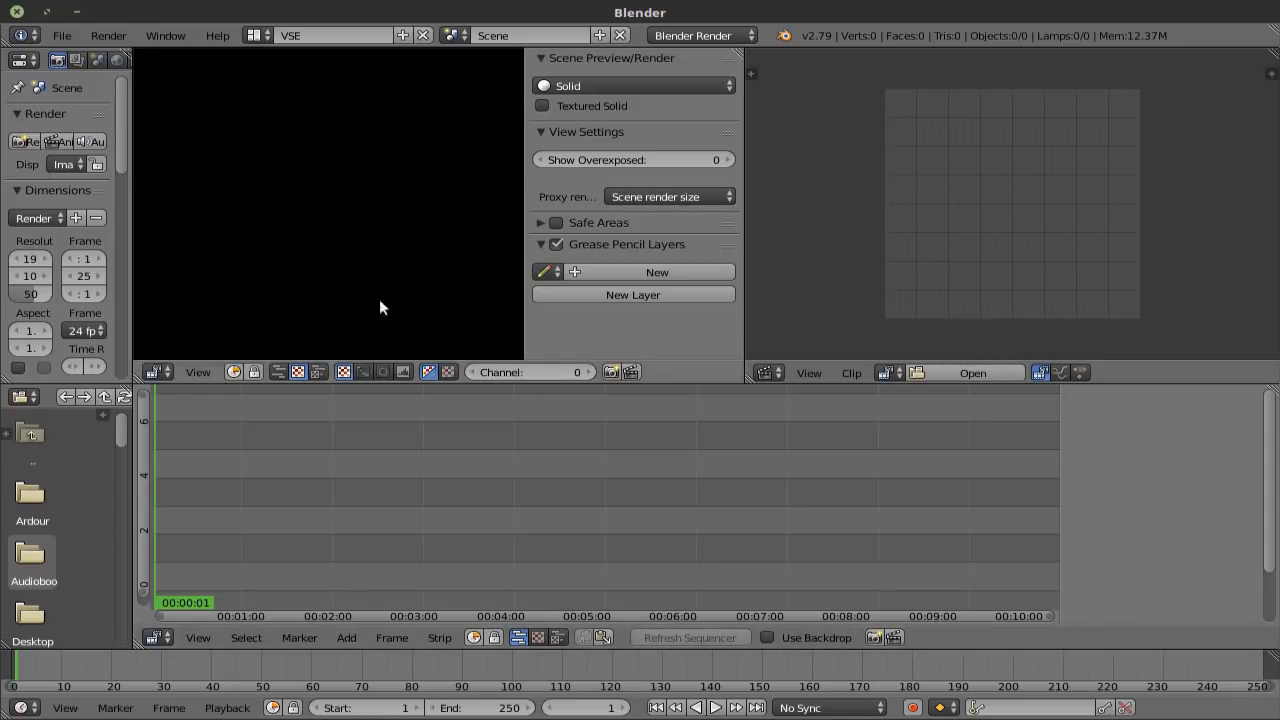
{"action": "left_click", "coordinate": [318, 372]}
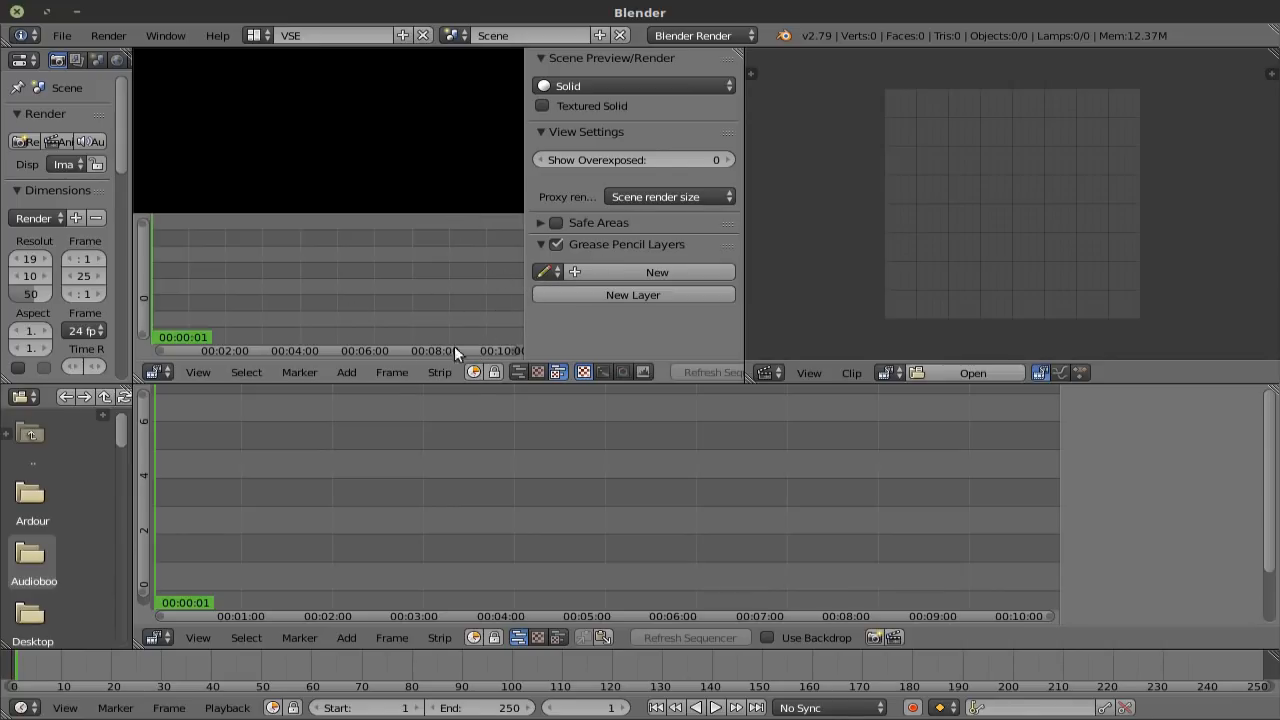
{"action": "left_click", "coordinate": [538, 372]}
Step: Reopen the User Preferences, reposition the window and filter the add-ons to the Sequencer category
{"action": "mouse_move", "coordinate": [2, 370]}
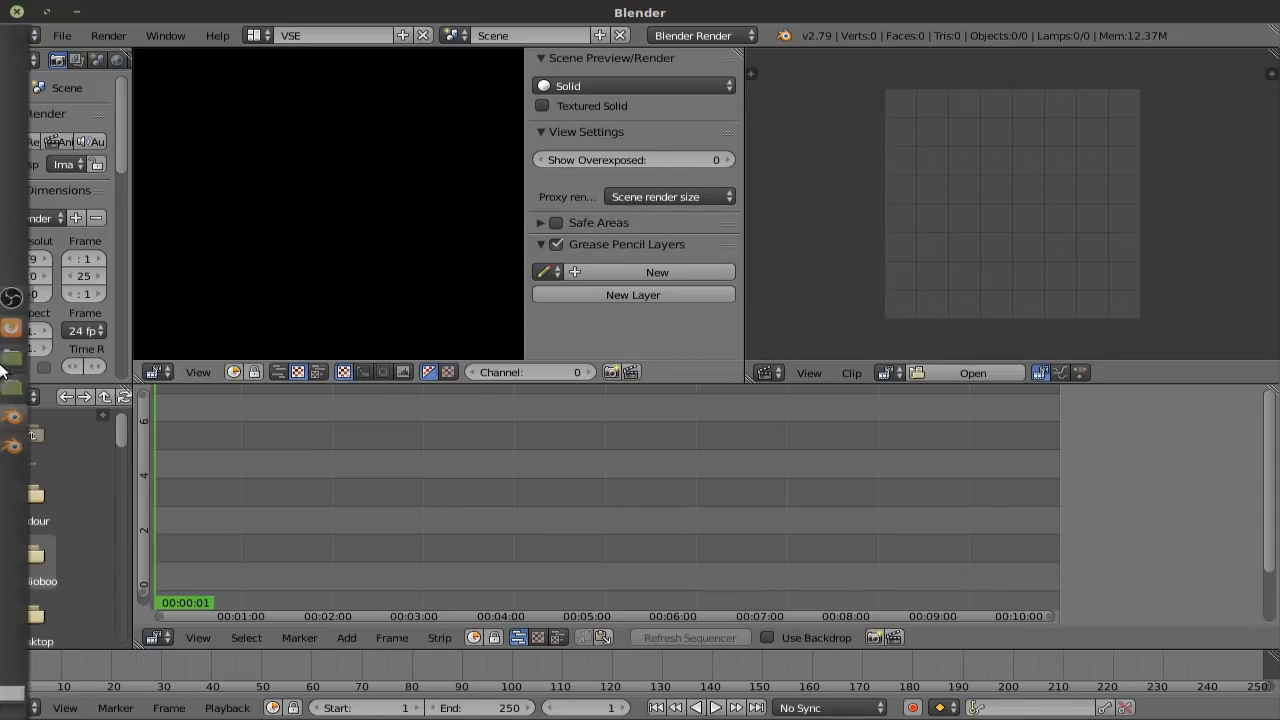
{"action": "key", "text": "ctrl+alt+u"}
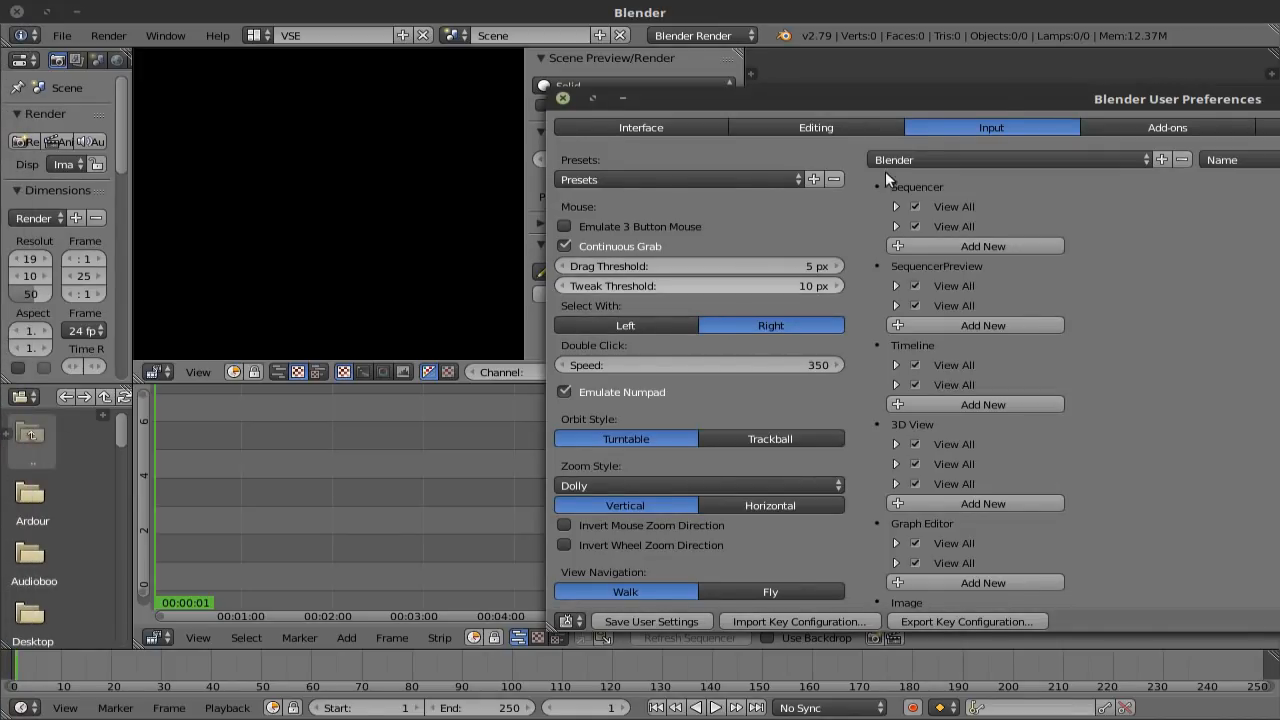
{"action": "left_click_drag", "start_coordinate": [1005, 97], "coordinate": [459, 72]}
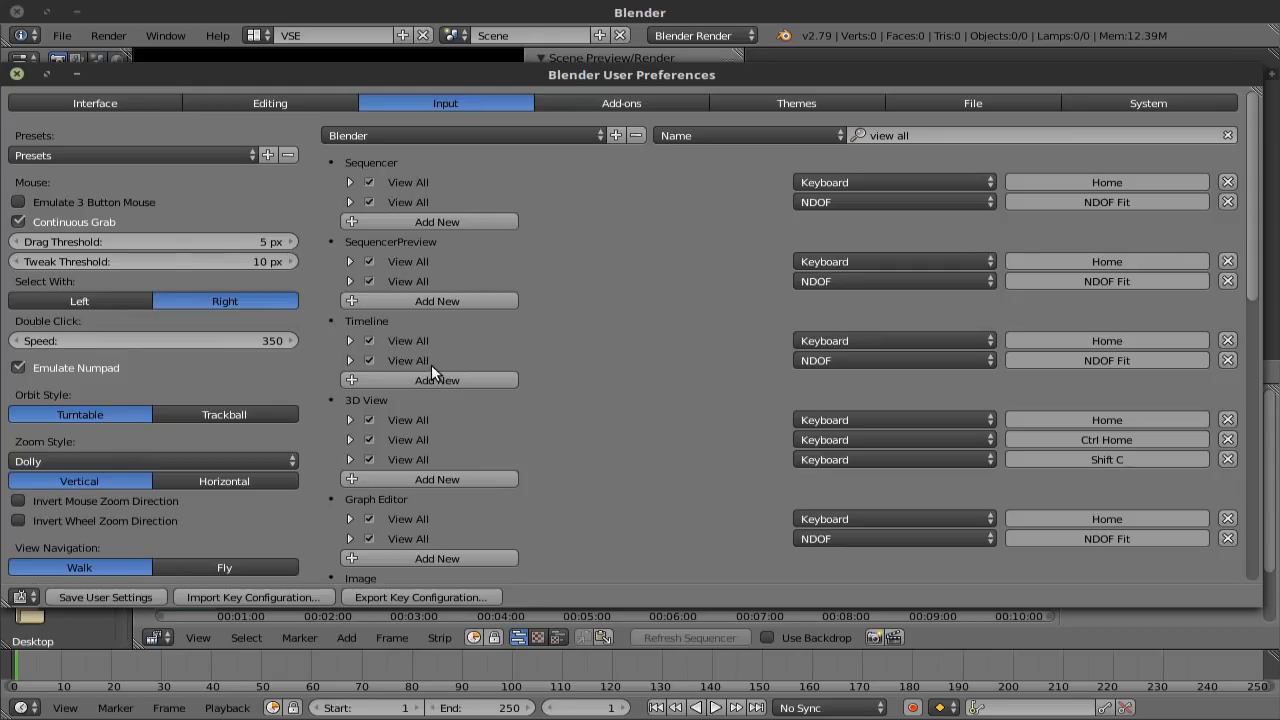
{"action": "left_click", "coordinate": [655, 103]}
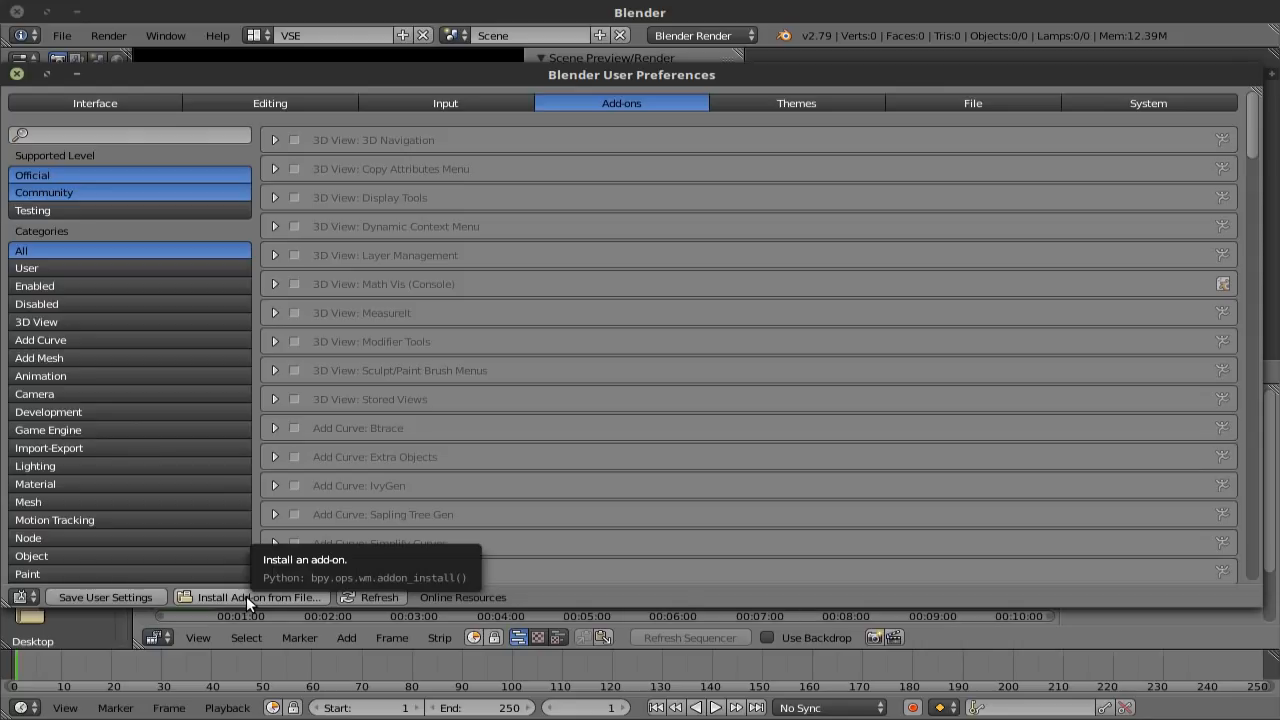
{"action": "scroll", "coordinate": [117, 535], "scroll_direction": "down", "scroll_amount": 3}
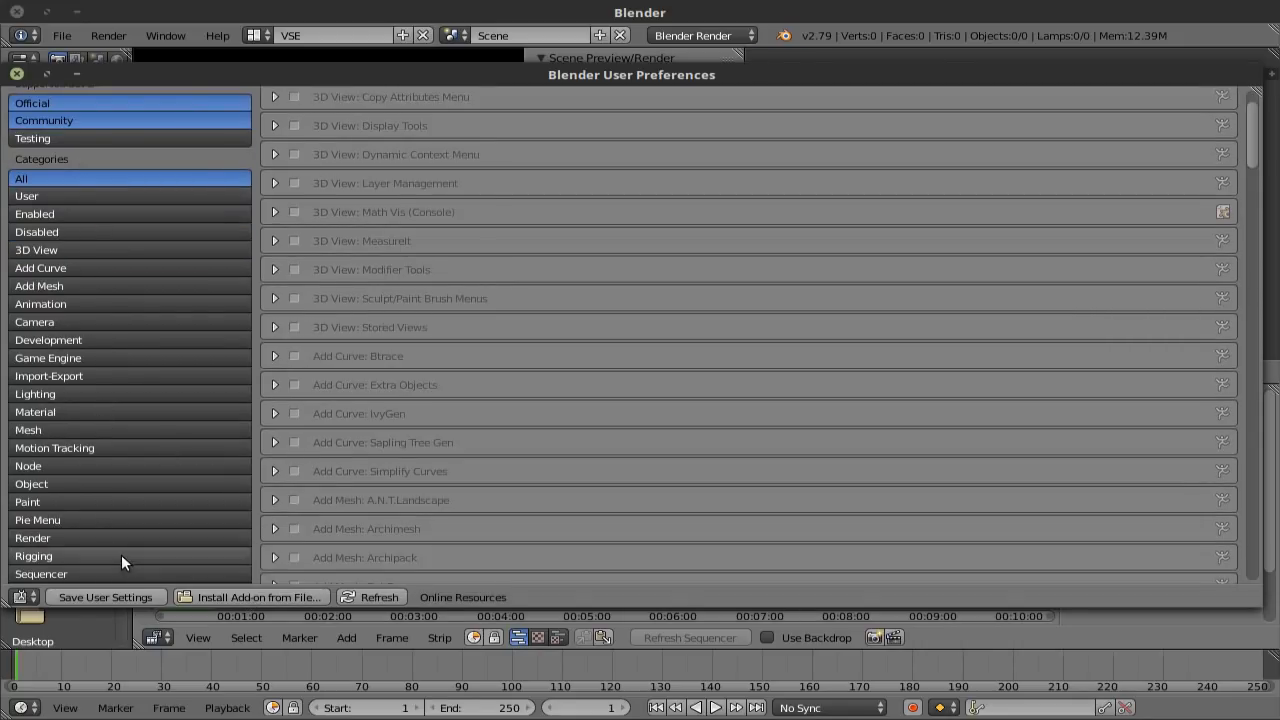
{"action": "left_click", "coordinate": [91, 571]}
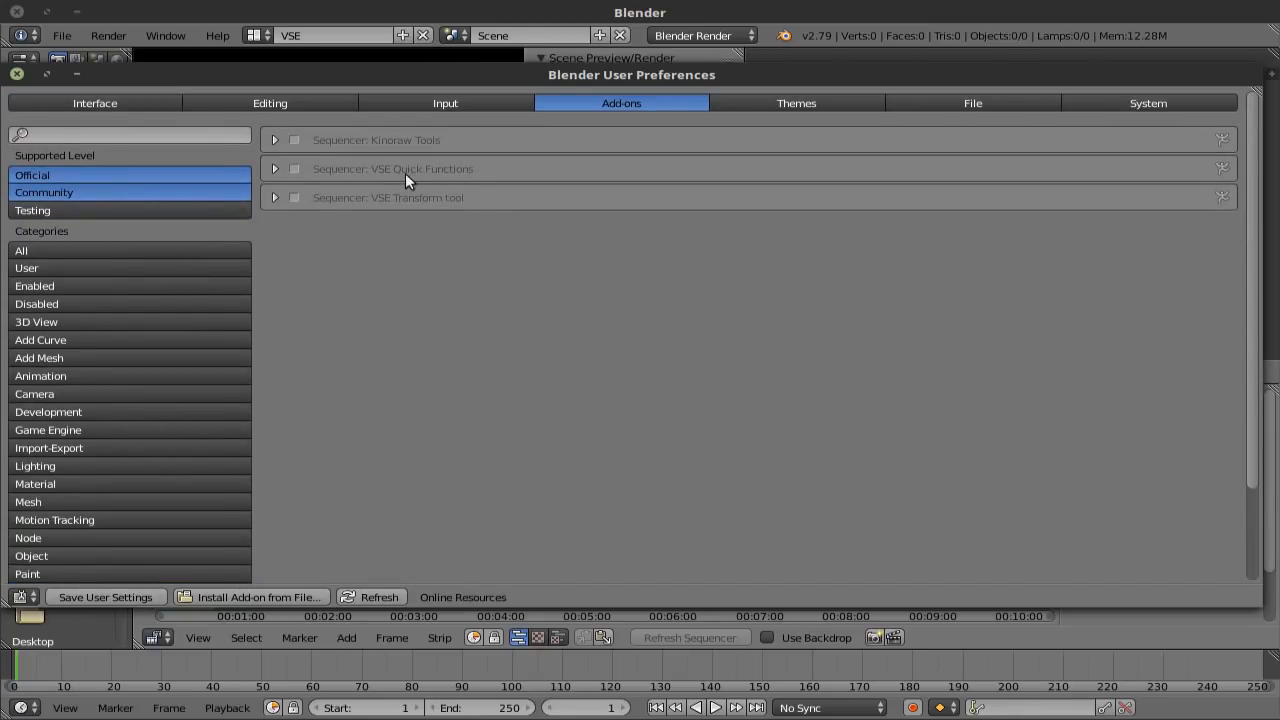
Step: Check the details of VSE Quick Functions and Kinoraw Tools, and enable the Kinoraw Tools add-on
{"action": "left_click", "coordinate": [274, 169]}
{"action": "left_click", "coordinate": [274, 169]}
{"action": "left_click", "coordinate": [43, 268]}
{"action": "left_click", "coordinate": [274, 140]}
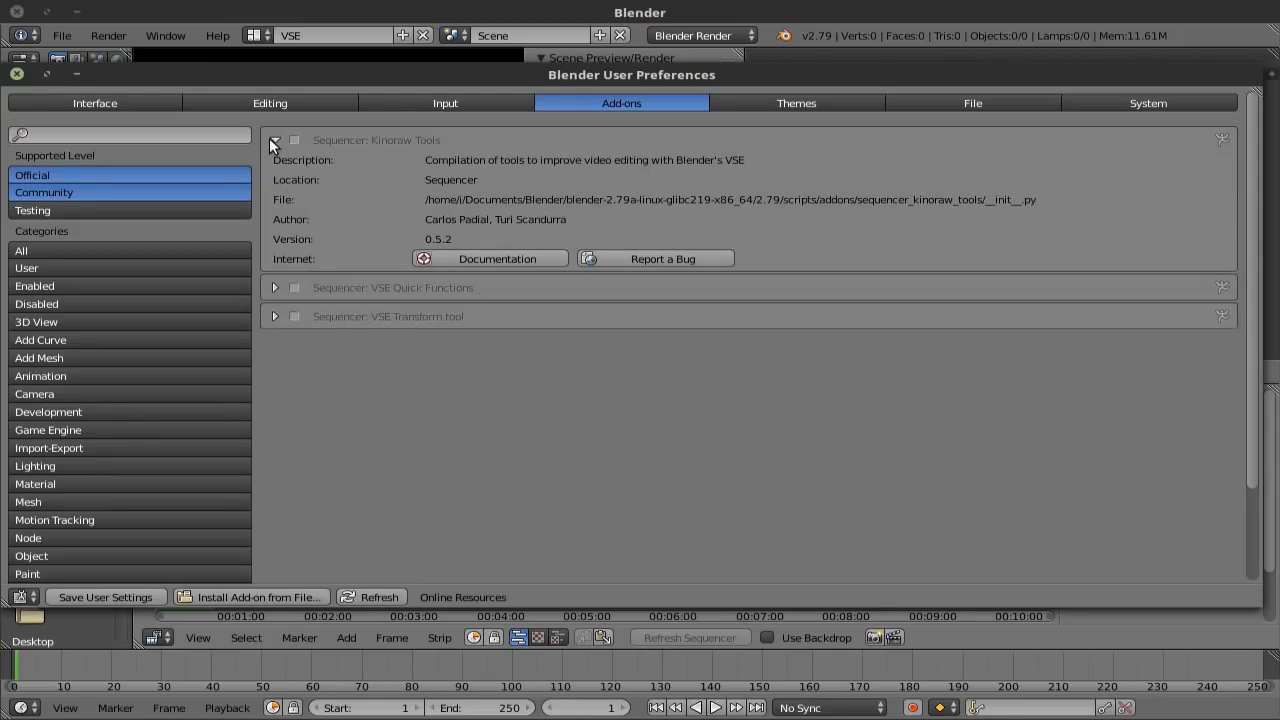
{"action": "left_click", "coordinate": [274, 140]}
{"action": "left_click", "coordinate": [294, 140]}
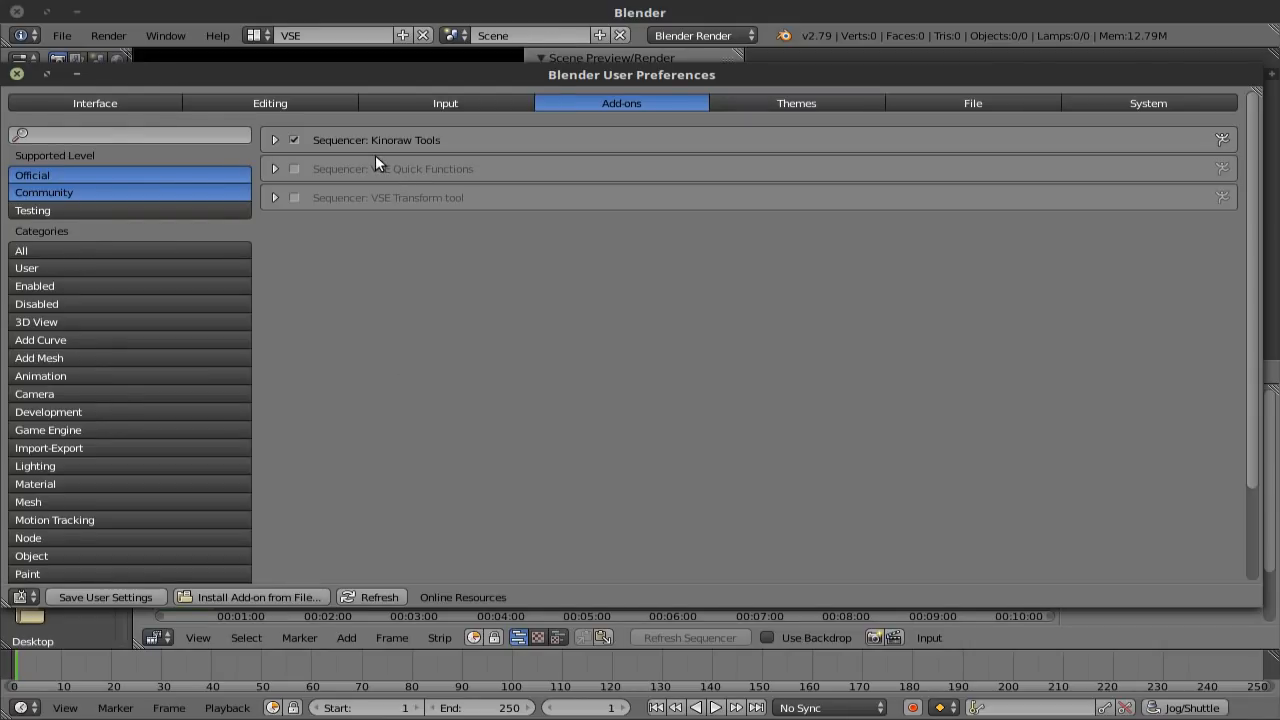
Step: Examine the Kinoraw Tools preferences and hot keys, collapse its details and list all add-on categories
{"action": "left_click", "coordinate": [274, 140]}
{"action": "left_click", "coordinate": [287, 420]}
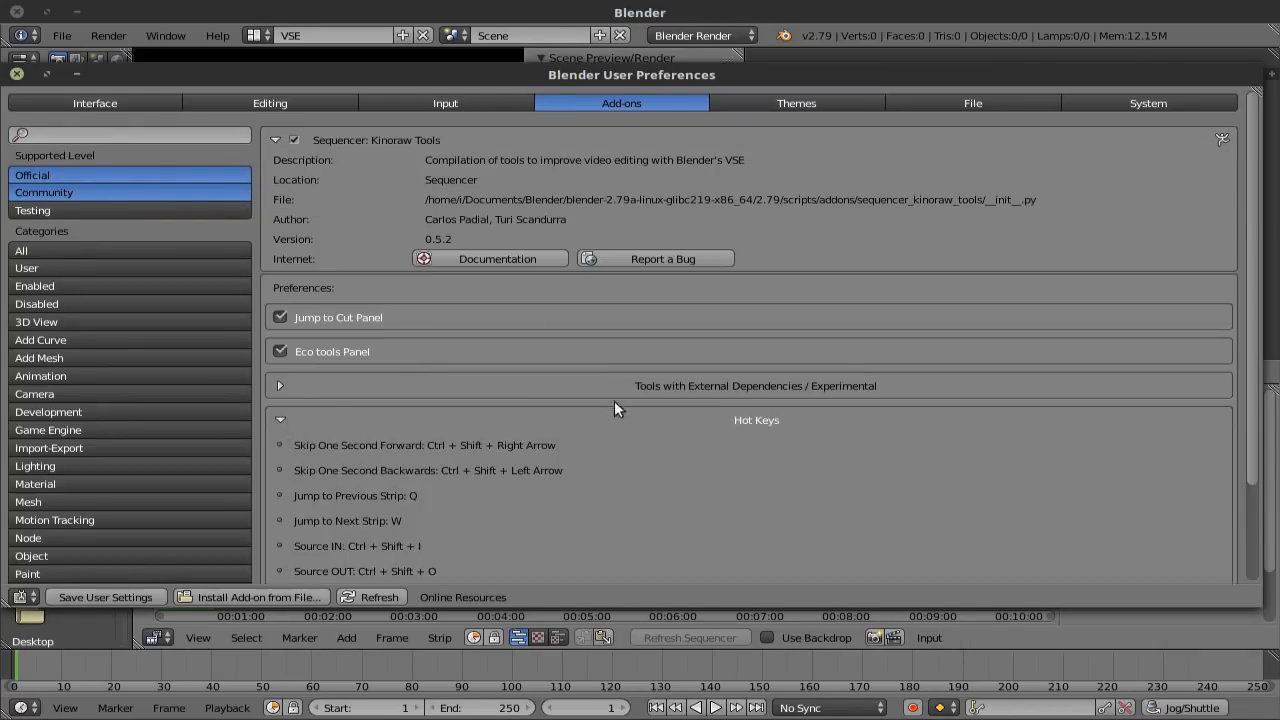
{"action": "scroll", "coordinate": [616, 398], "scroll_direction": "down", "scroll_amount": 2}
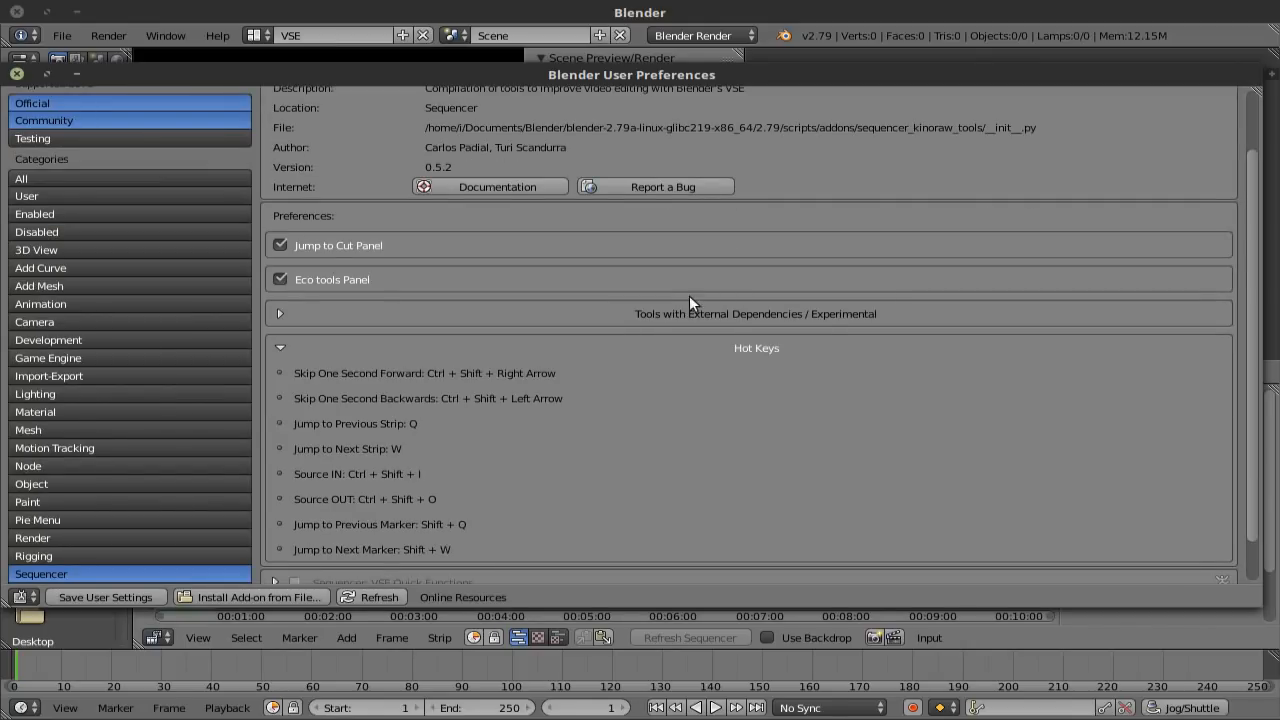
{"action": "scroll", "coordinate": [598, 398], "scroll_direction": "down", "scroll_amount": 2}
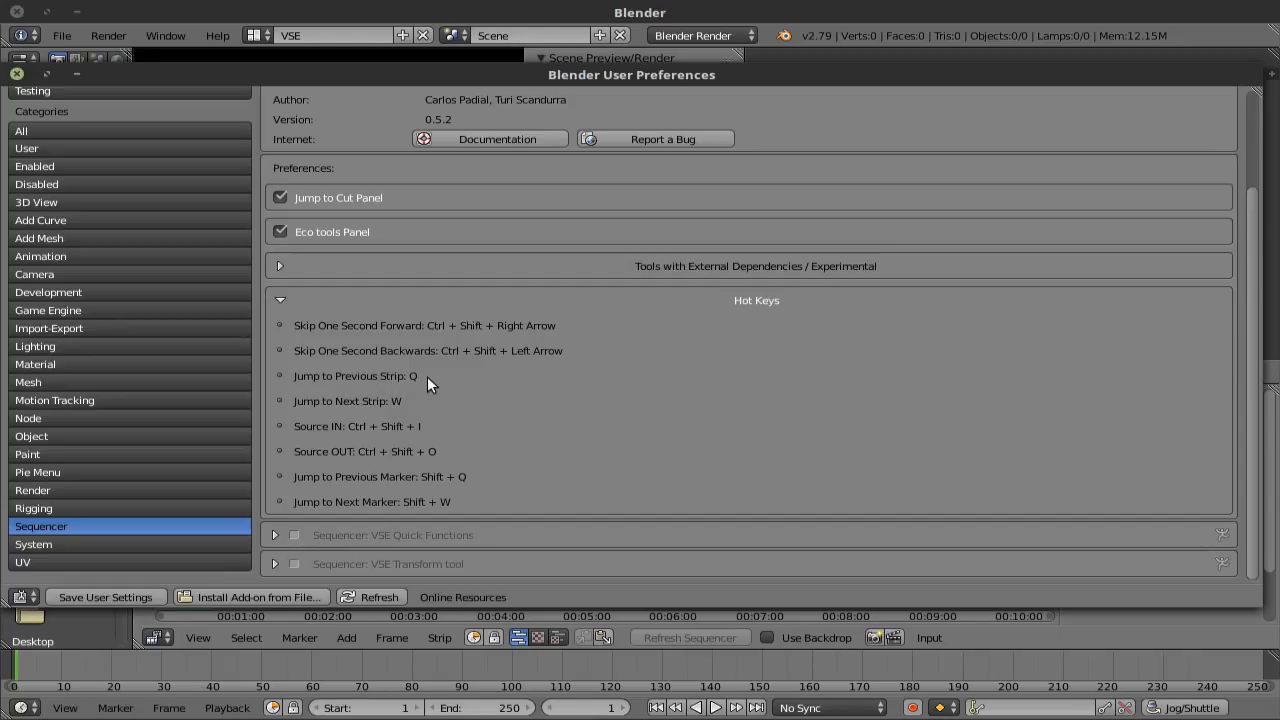
{"action": "scroll", "coordinate": [269, 139], "scroll_direction": "up", "scroll_amount": 10}
{"action": "left_click", "coordinate": [269, 139]}
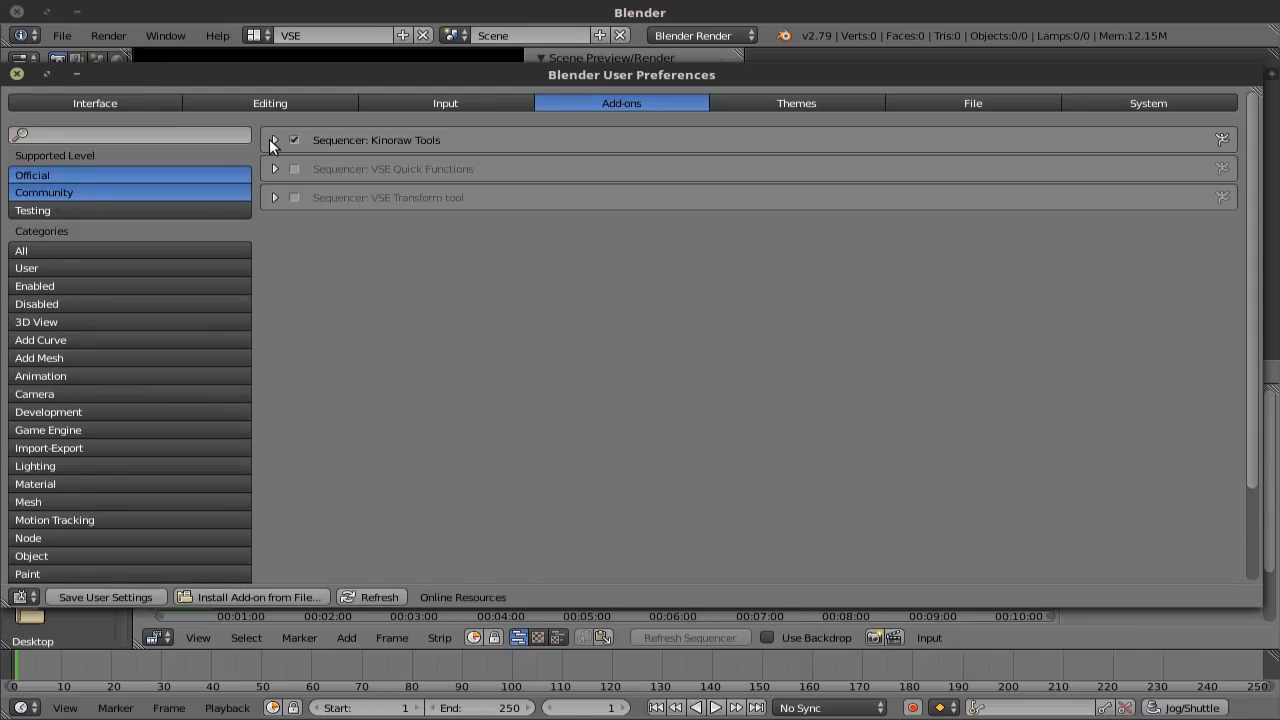
{"action": "left_click", "coordinate": [177, 250]}
Step: Try the Hexagon theme preset and replace it with the North preset
{"action": "left_click", "coordinate": [803, 103]}
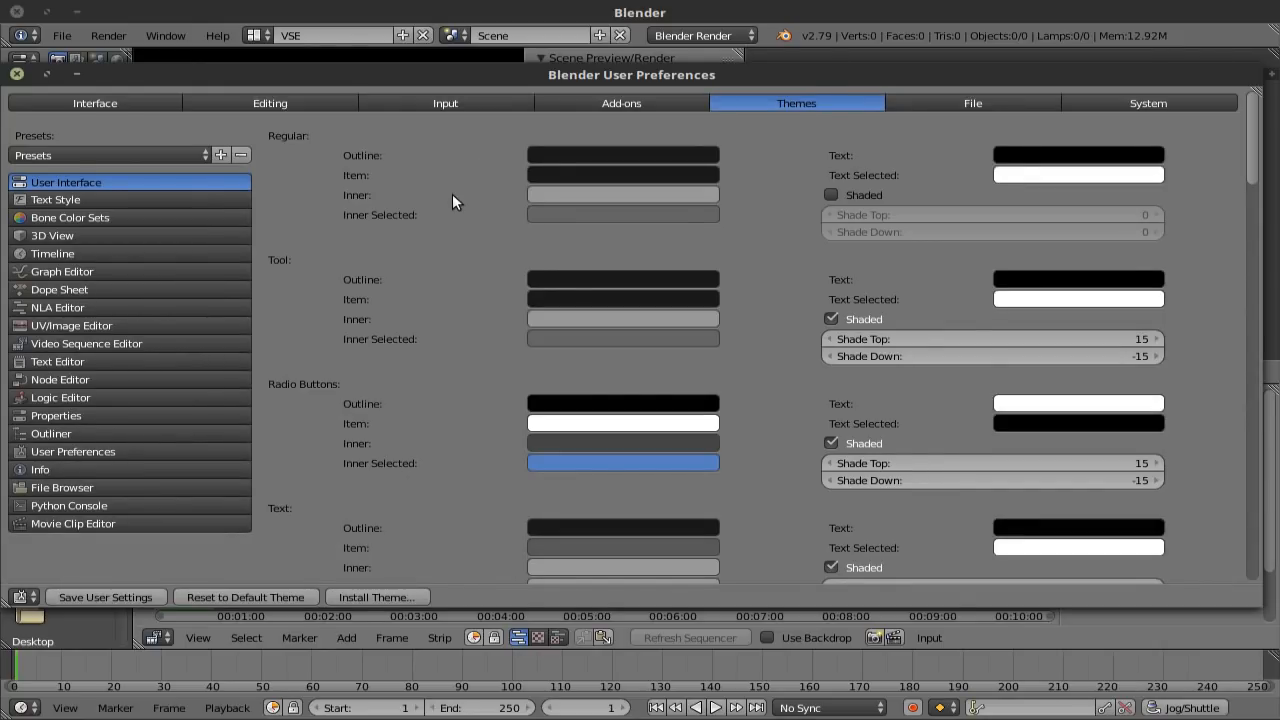
{"action": "left_click", "coordinate": [132, 156]}
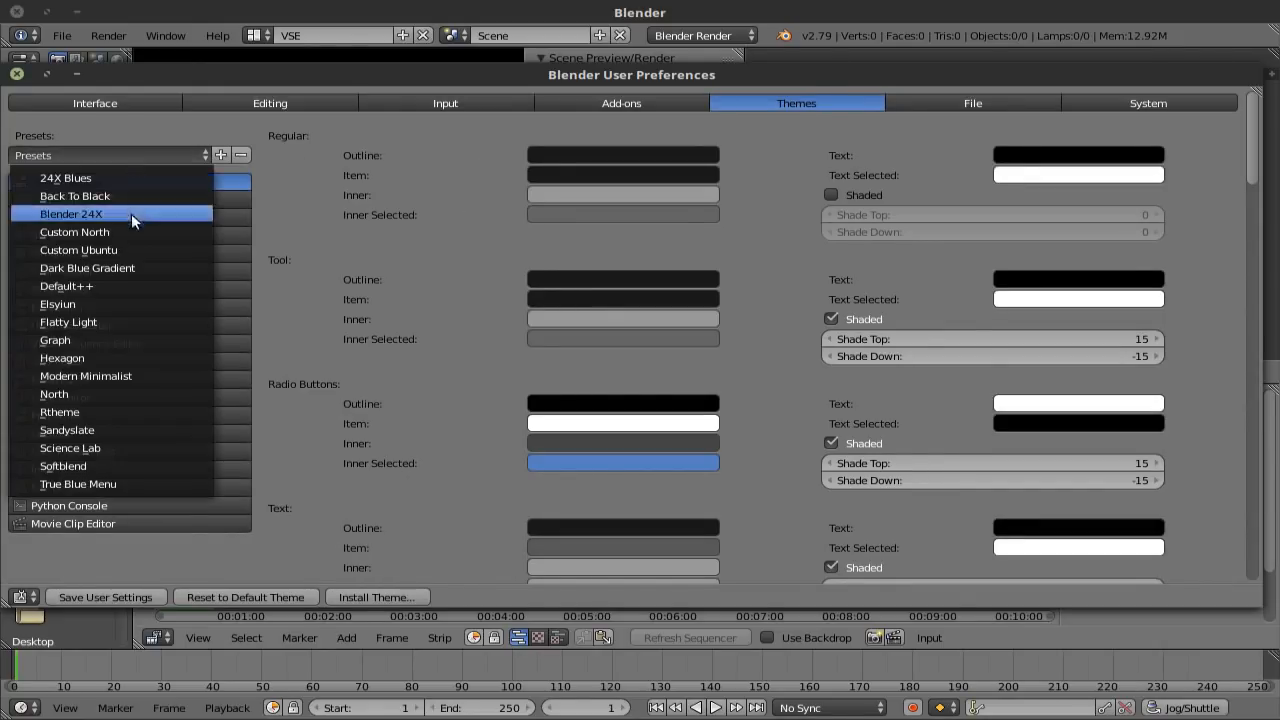
{"action": "left_click", "coordinate": [142, 358]}
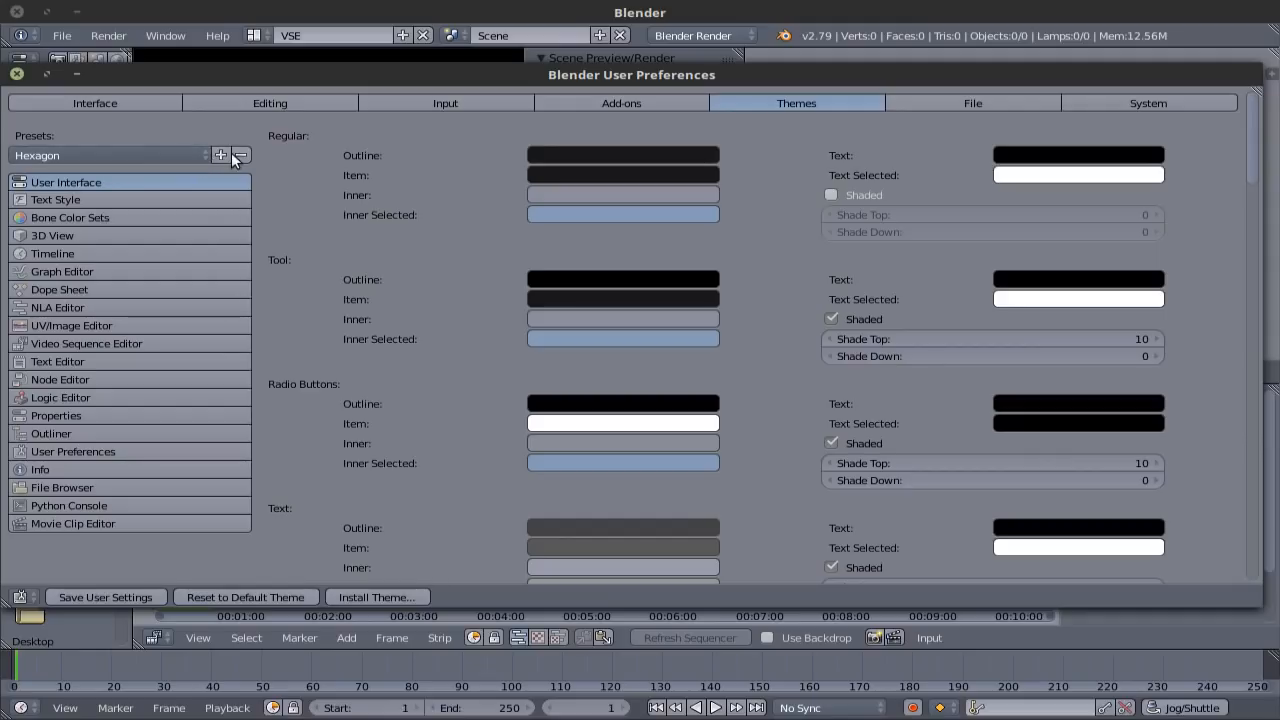
{"action": "left_click", "coordinate": [153, 153]}
{"action": "left_click", "coordinate": [135, 393]}
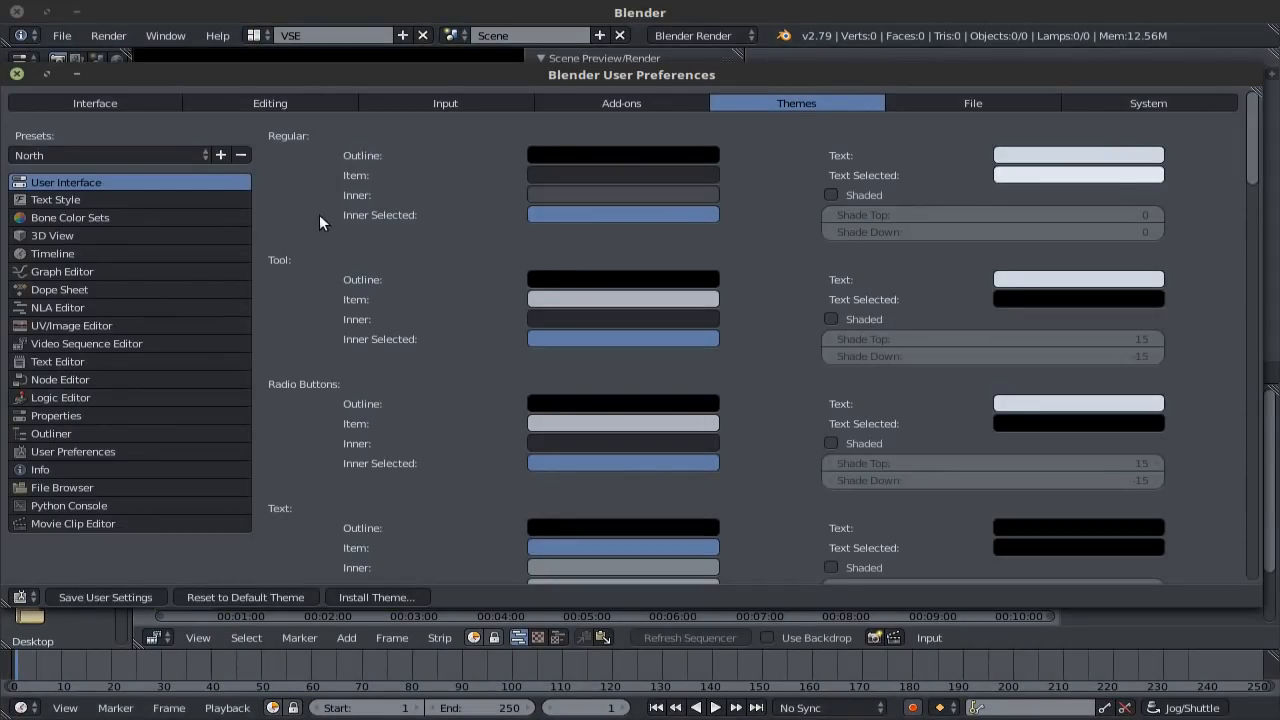
Step: Adjust the Window Background colour of the Video Sequence Editor theme to a medium grey, moving the preferences window aside to judge the result
{"action": "left_click", "coordinate": [130, 343]}
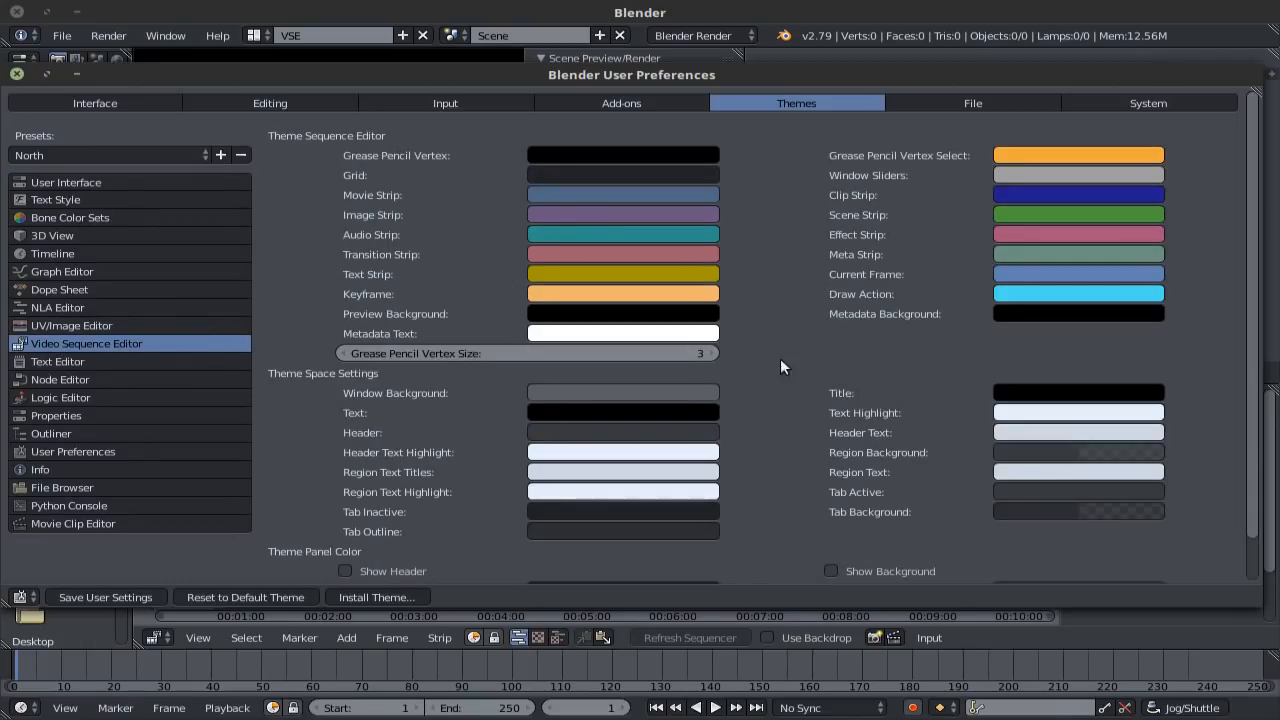
{"action": "scroll", "coordinate": [800, 354], "scroll_direction": "down", "scroll_amount": 1}
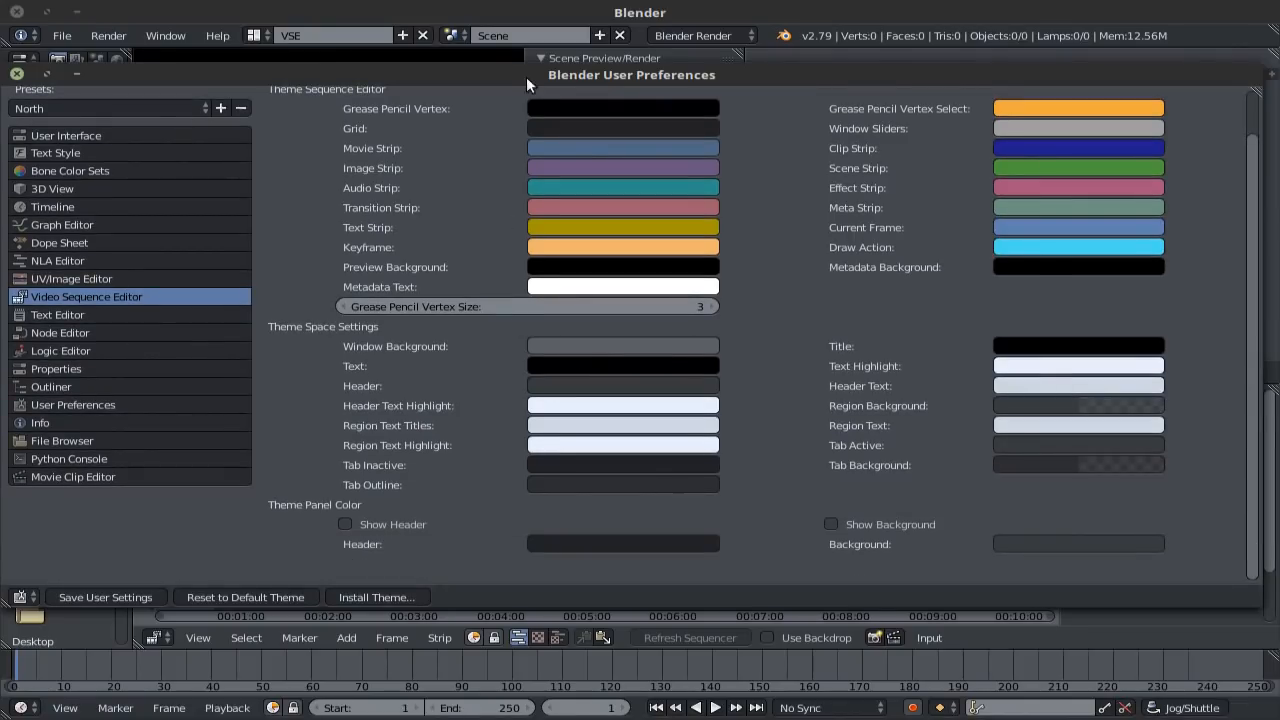
{"action": "left_click_drag", "start_coordinate": [502, 72], "coordinate": [777, 72]}
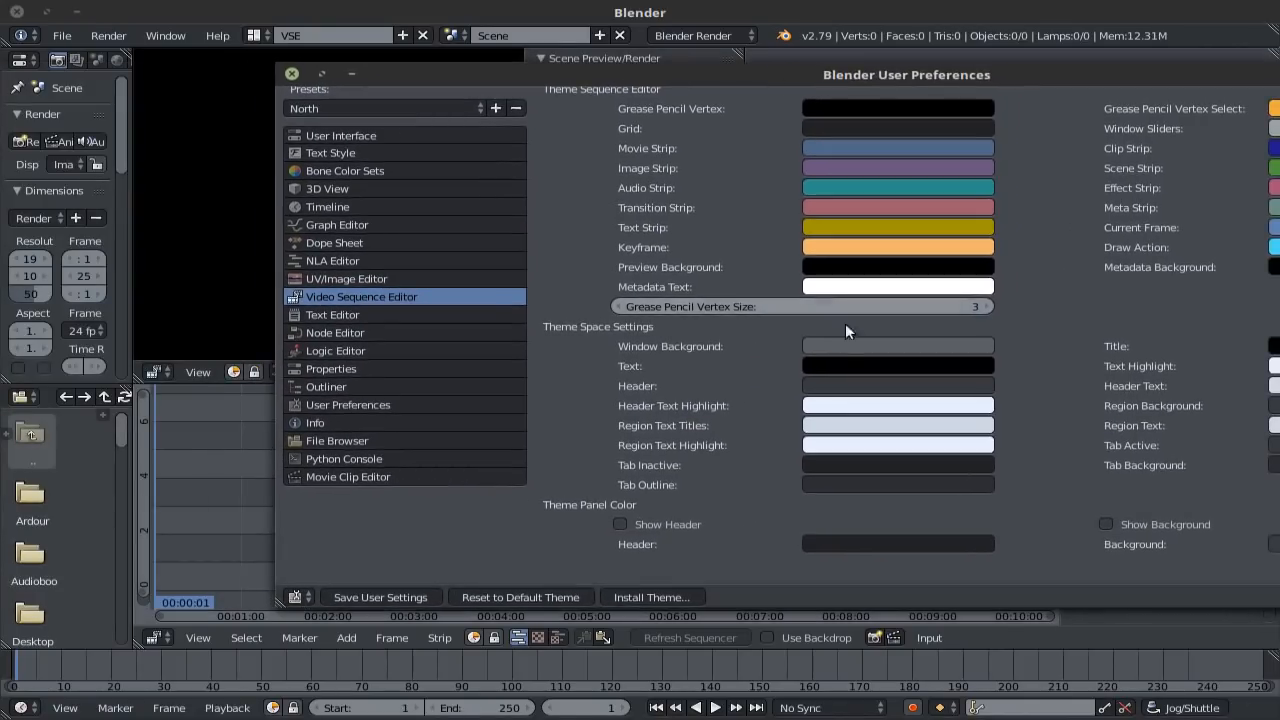
{"action": "left_click", "coordinate": [857, 347]}
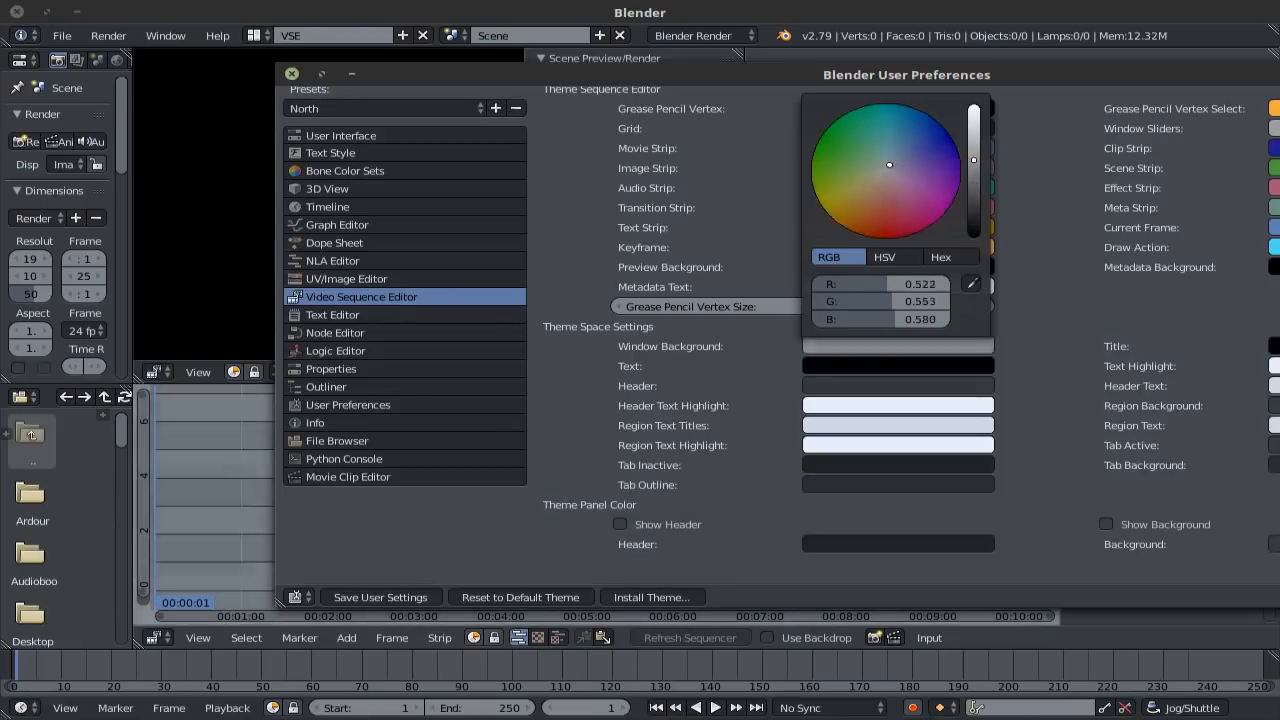
{"action": "mouse_move", "coordinate": [973, 173]}
{"action": "left_mouse_down"}
{"action": "mouse_move", "coordinate": [973, 190]}
{"action": "mouse_move", "coordinate": [973, 150]}
{"action": "mouse_move", "coordinate": [973, 175]}
{"action": "left_mouse_up"}
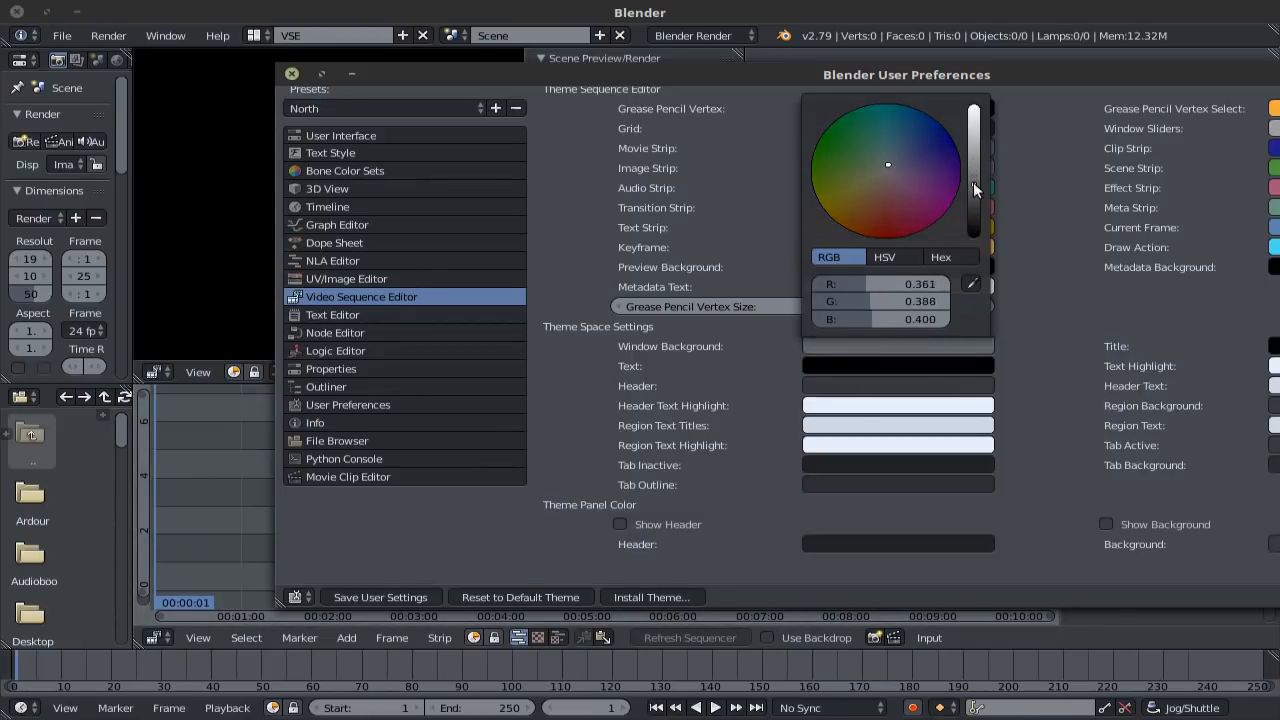
{"action": "left_click", "coordinate": [903, 346]}
{"action": "left_click_drag", "start_coordinate": [973, 184], "coordinate": [973, 189]}
{"action": "left_click_drag", "start_coordinate": [1005, 77], "coordinate": [735, 40]}
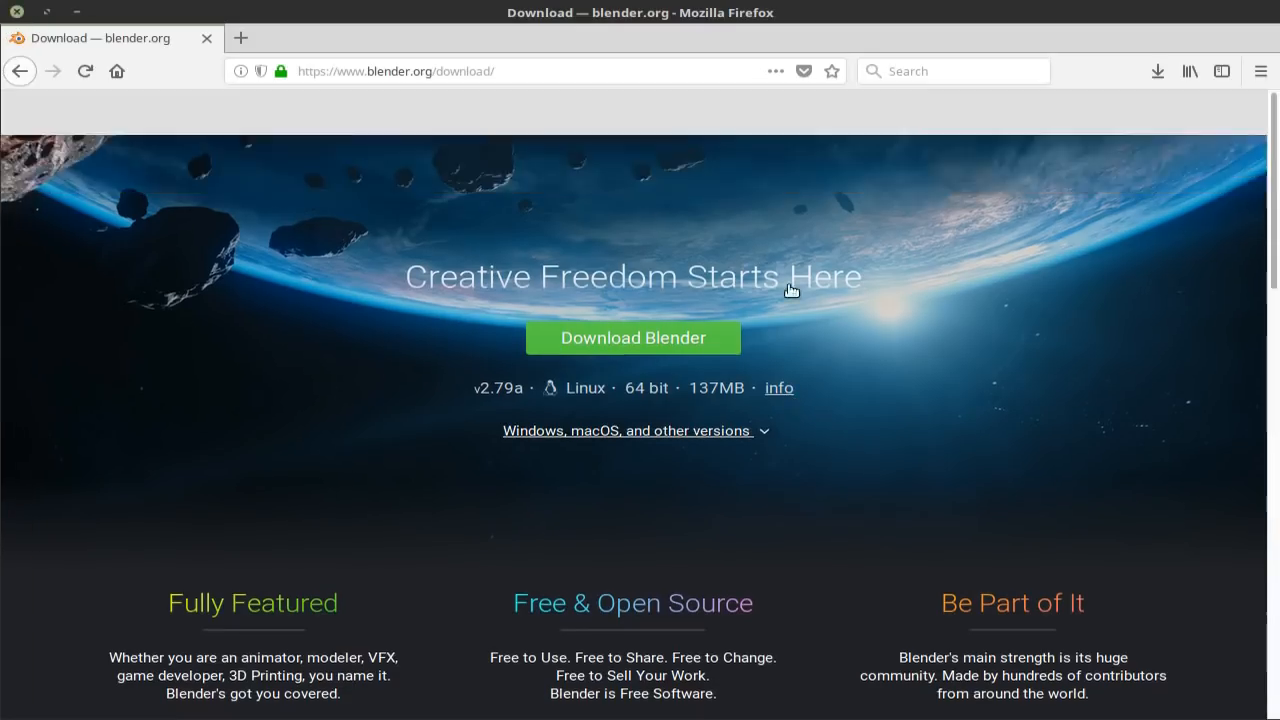
Step: Switch to Firefox and browse the blender.org Features page down to the Customize section
{"action": "left_click", "coordinate": [680, 118]}
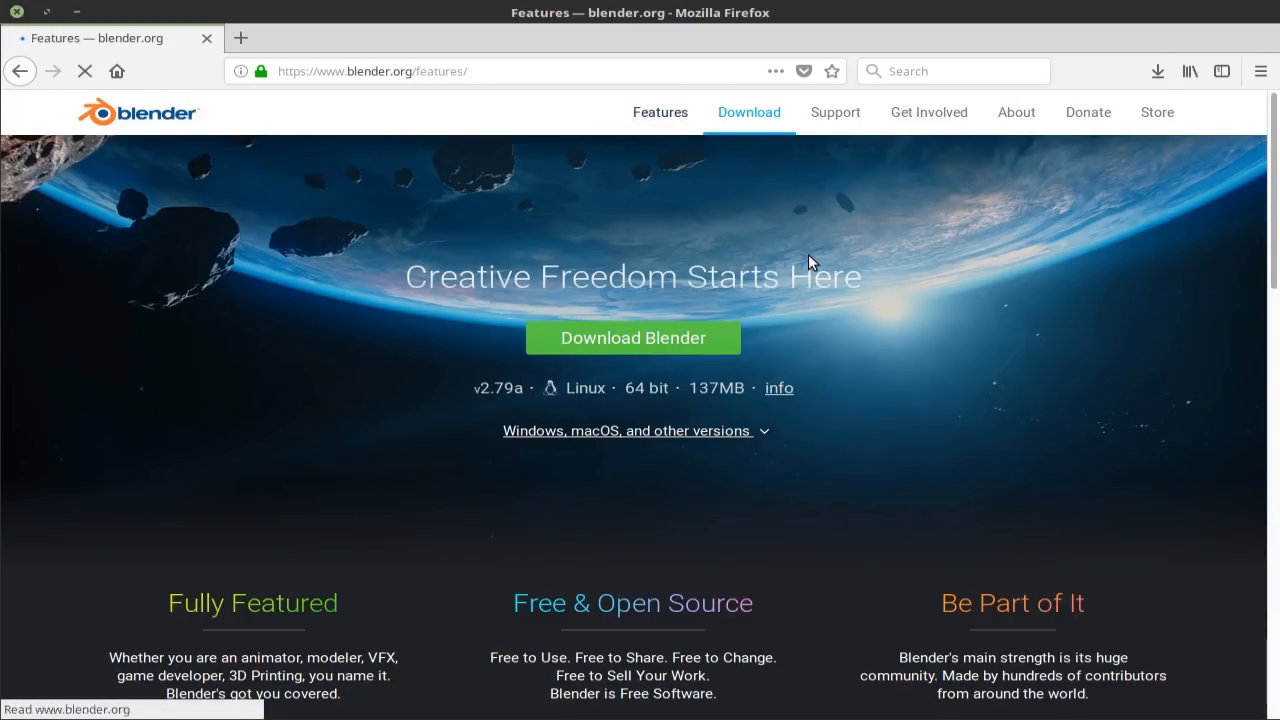
{"action": "scroll", "coordinate": [634, 306], "scroll_direction": "down", "scroll_amount": 15}
{"action": "scroll", "coordinate": [634, 306], "scroll_direction": "up", "scroll_amount": 1}
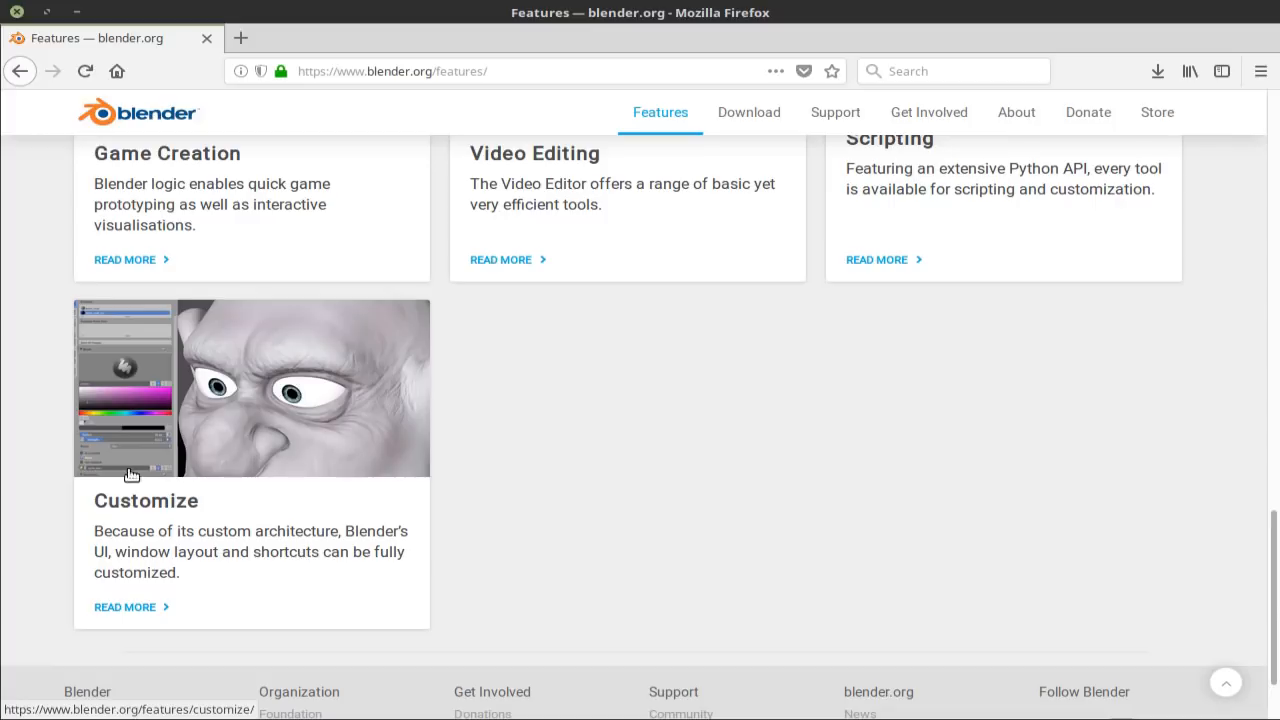
Step: Return to Blender's User Preferences window and save the user settings with the customized North theme
{"action": "mouse_move", "coordinate": [4, 228]}
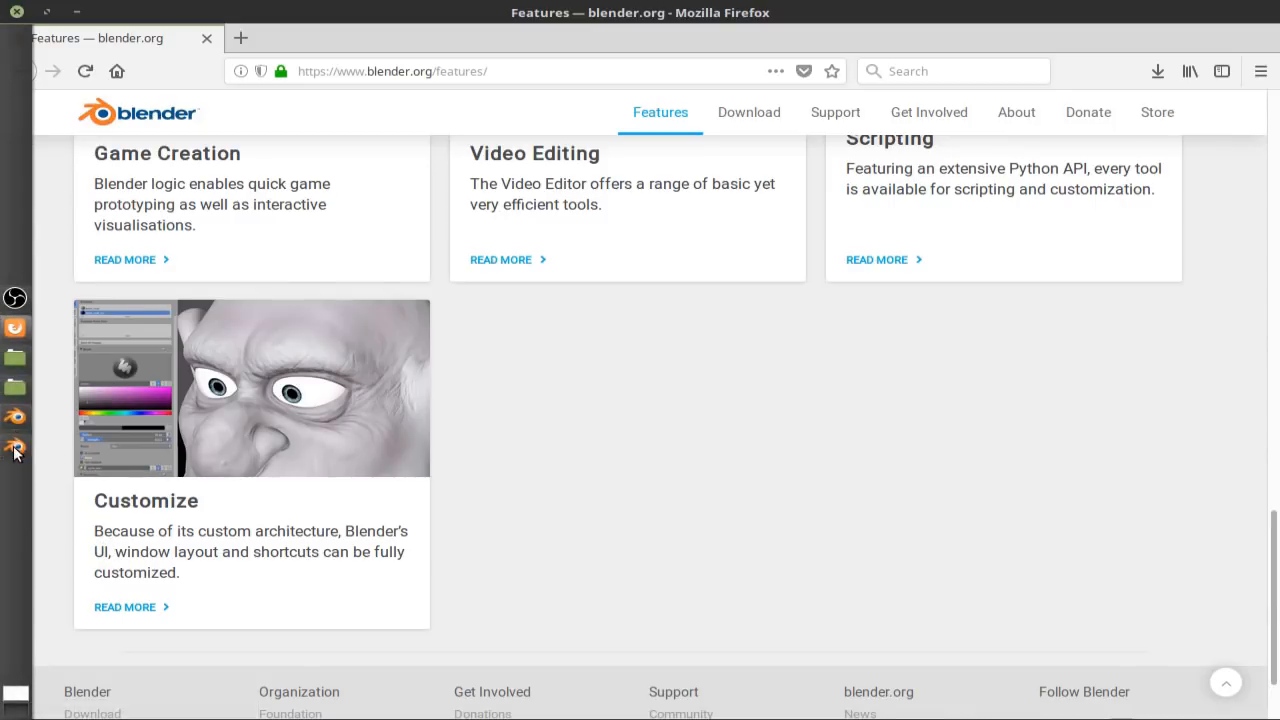
{"action": "left_click", "coordinate": [15, 452]}
{"action": "left_click_drag", "start_coordinate": [826, 69], "coordinate": [792, 72]}
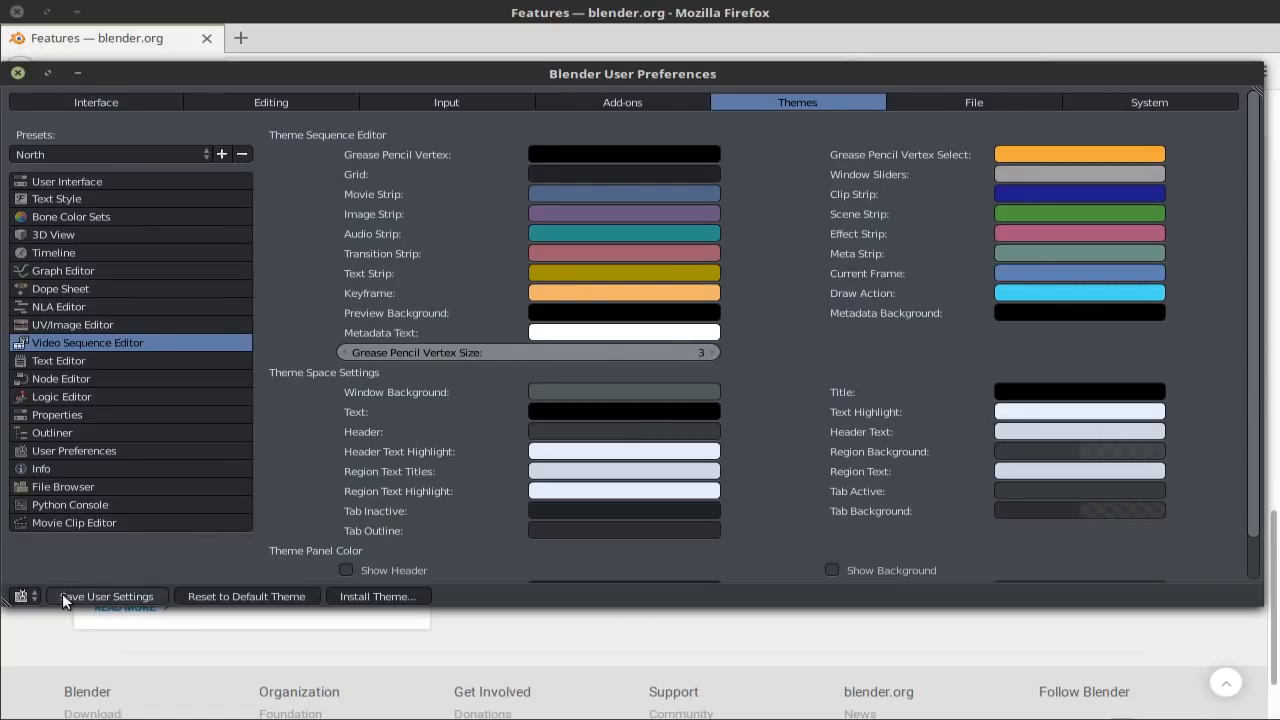
{"action": "left_click", "coordinate": [100, 596]}
Step: In the File preferences, enable Show Thumbnails, set Save Versions to 2 and disable Save Preview Images
{"action": "left_click", "coordinate": [970, 100]}
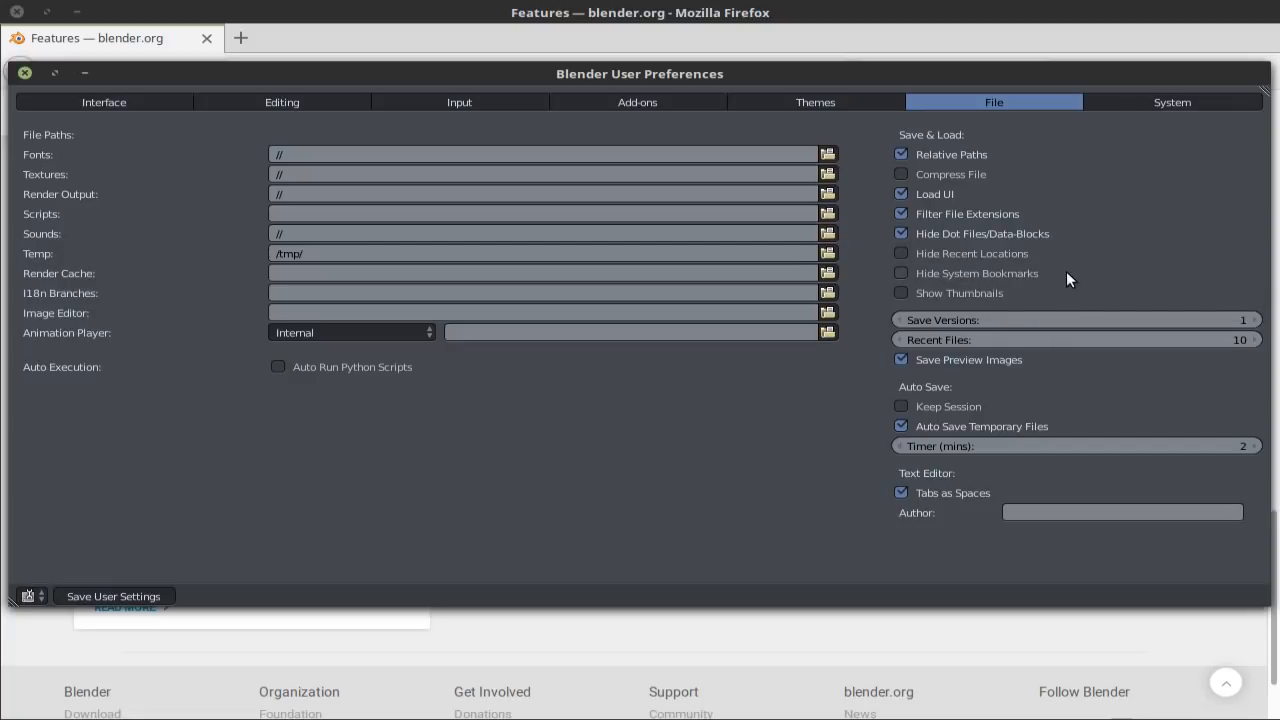
{"action": "left_click", "coordinate": [903, 294]}
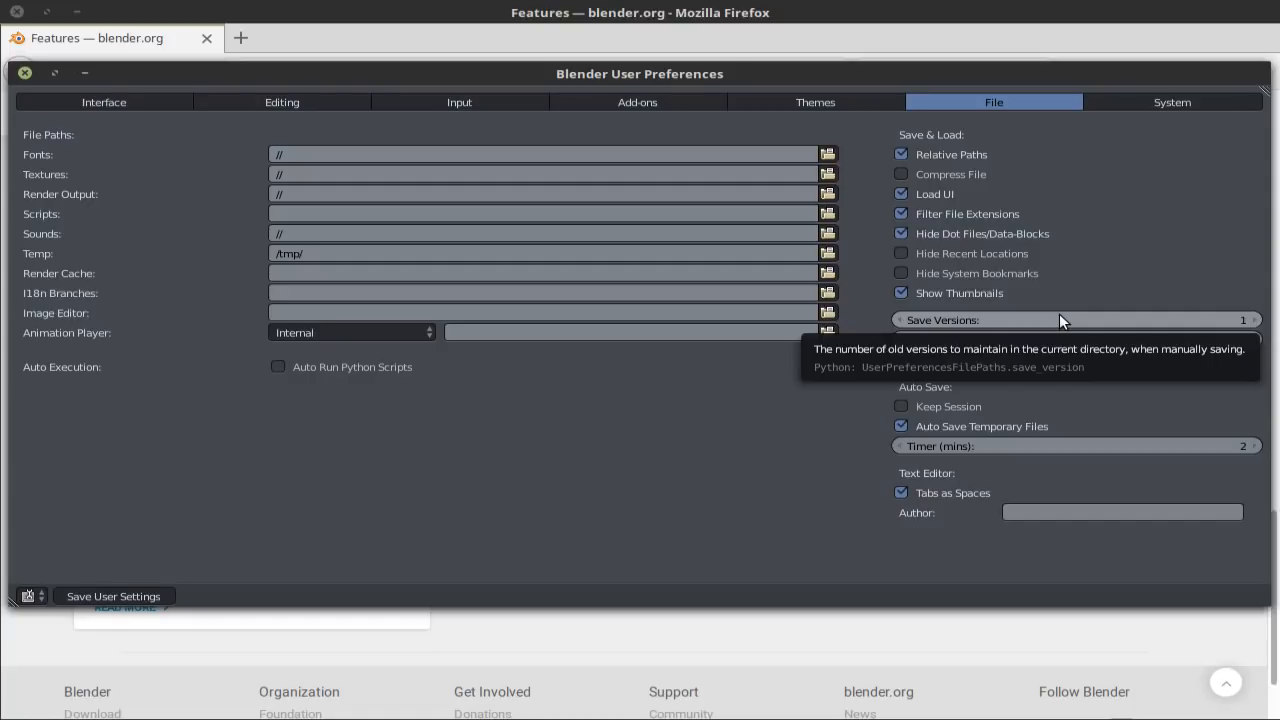
{"action": "left_click_drag", "start_coordinate": [1076, 318], "coordinate": [1092, 318]}
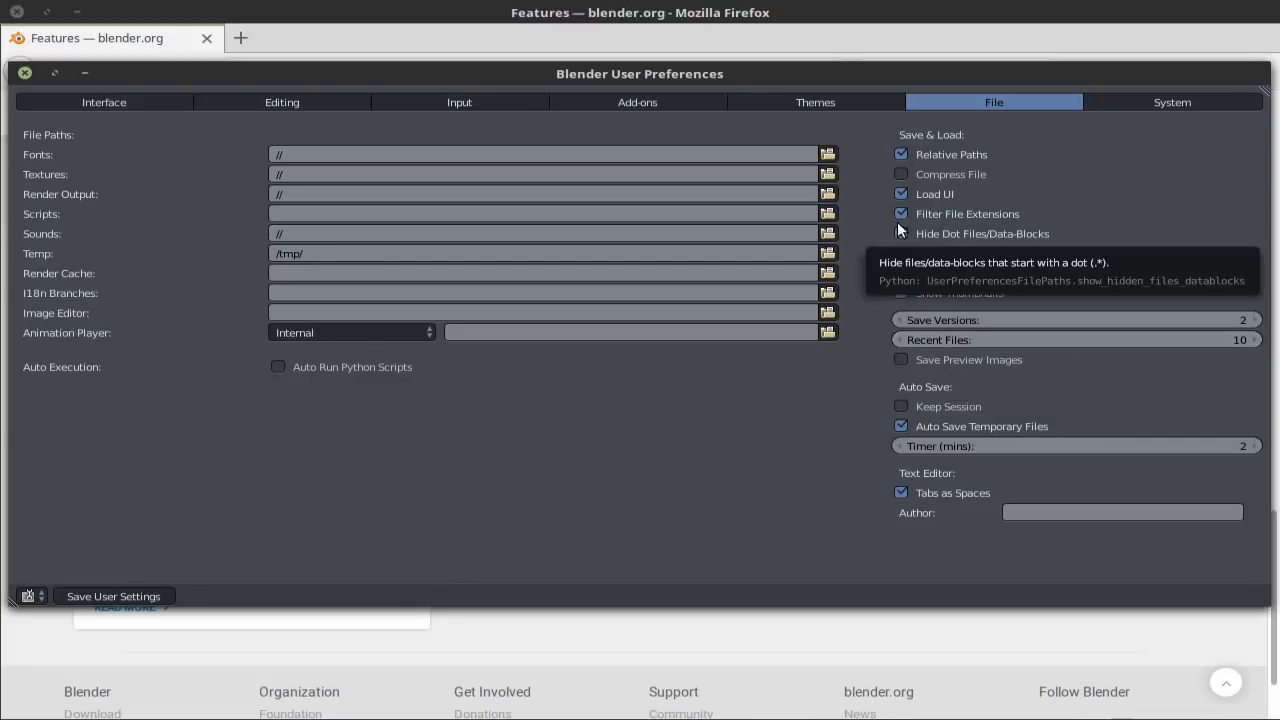
Step: Enlarge the preferences window to show all System settings and set the audio device to SDL
{"action": "left_click", "coordinate": [1155, 102]}
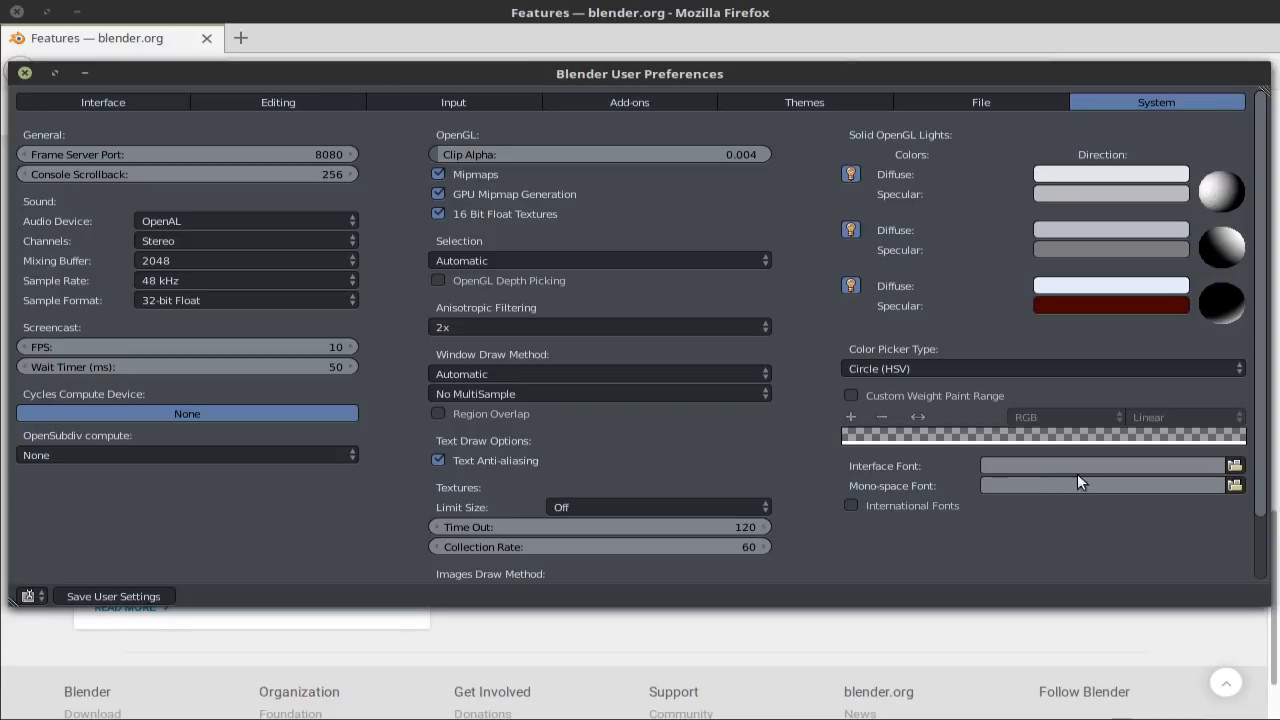
{"action": "left_click_drag", "start_coordinate": [1080, 605], "coordinate": [1091, 700]}
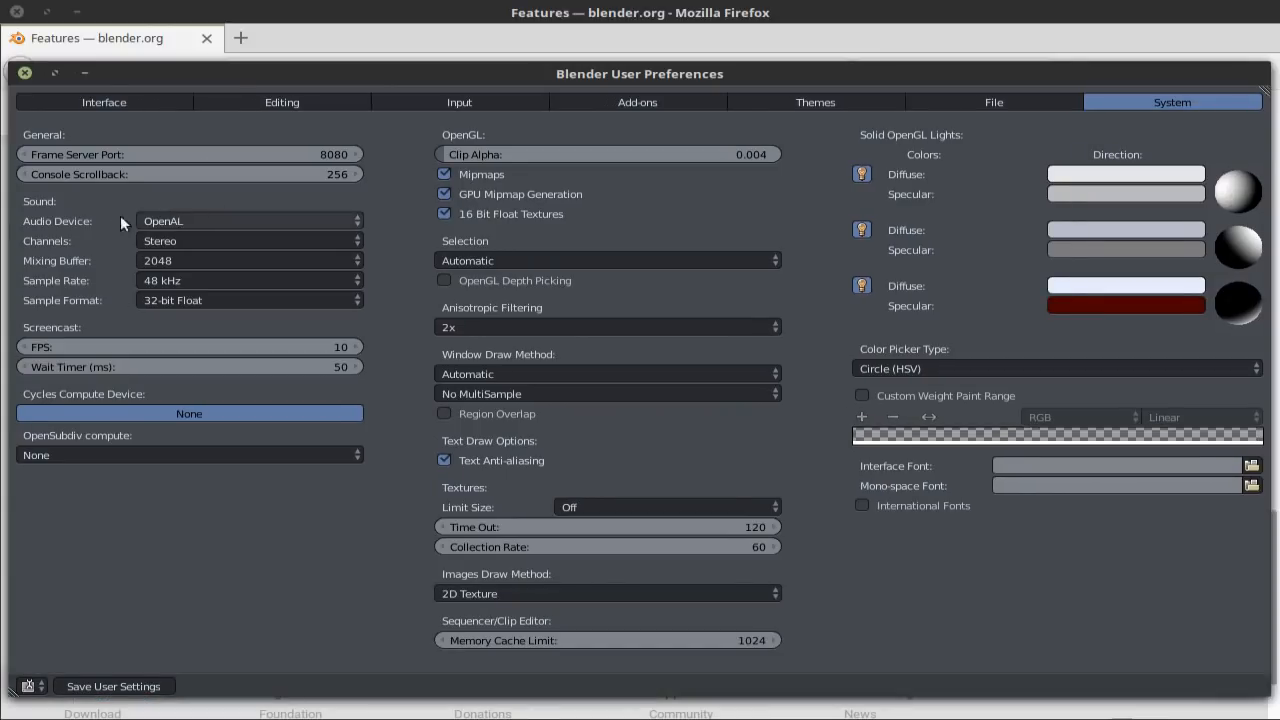
{"action": "left_click", "coordinate": [180, 224]}
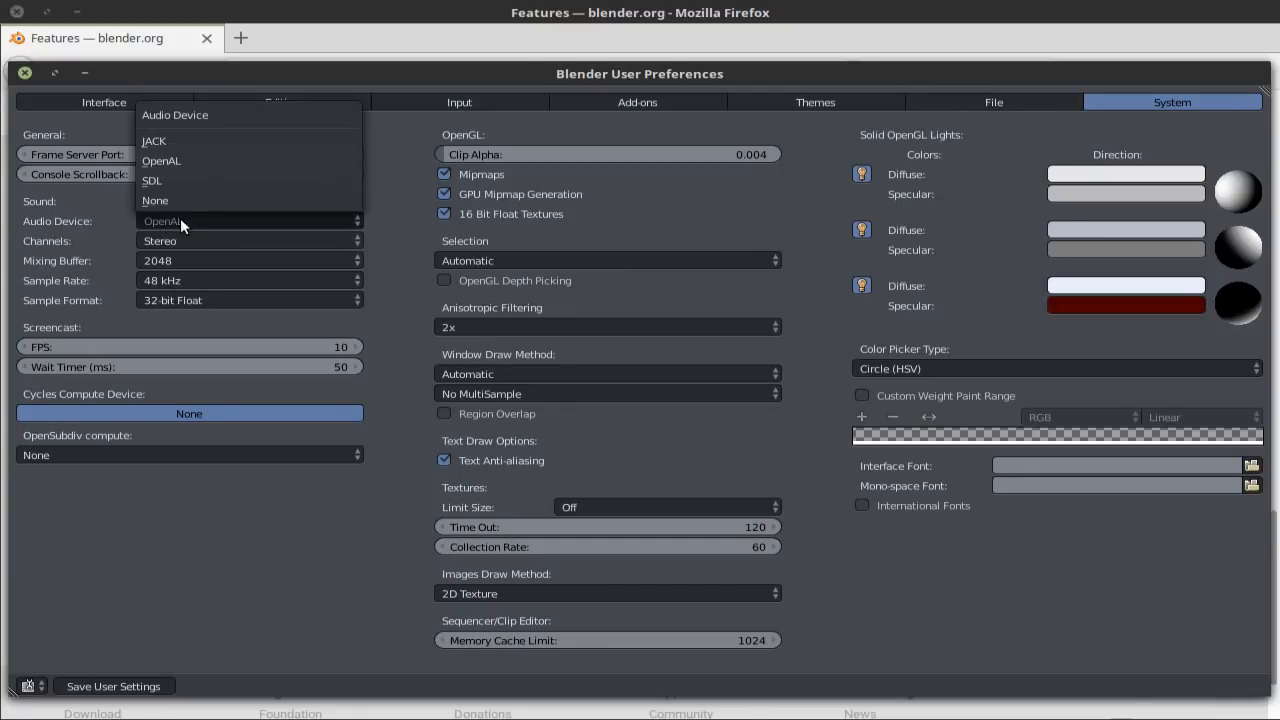
{"action": "left_click", "coordinate": [224, 179]}
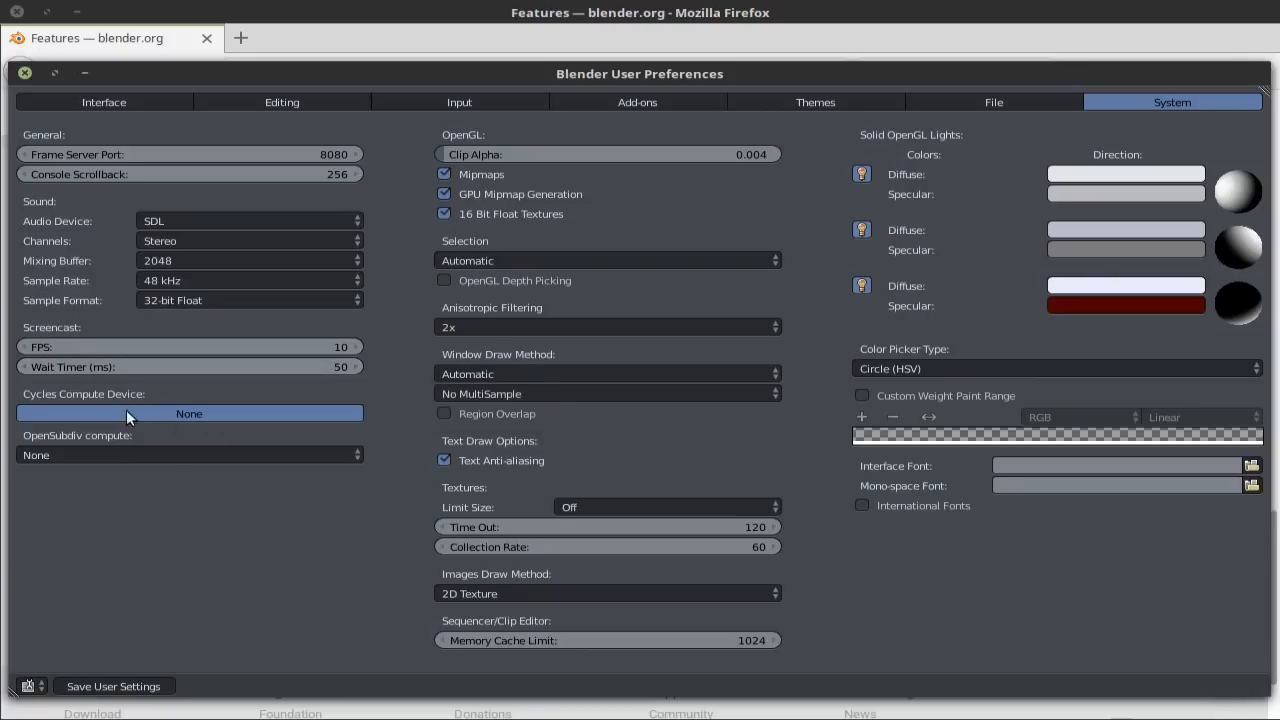
Step: Check the OpenSubdiv compute options and set the Sequencer/Clip Editor memory cache limit to 7100
{"action": "left_click", "coordinate": [203, 456]}
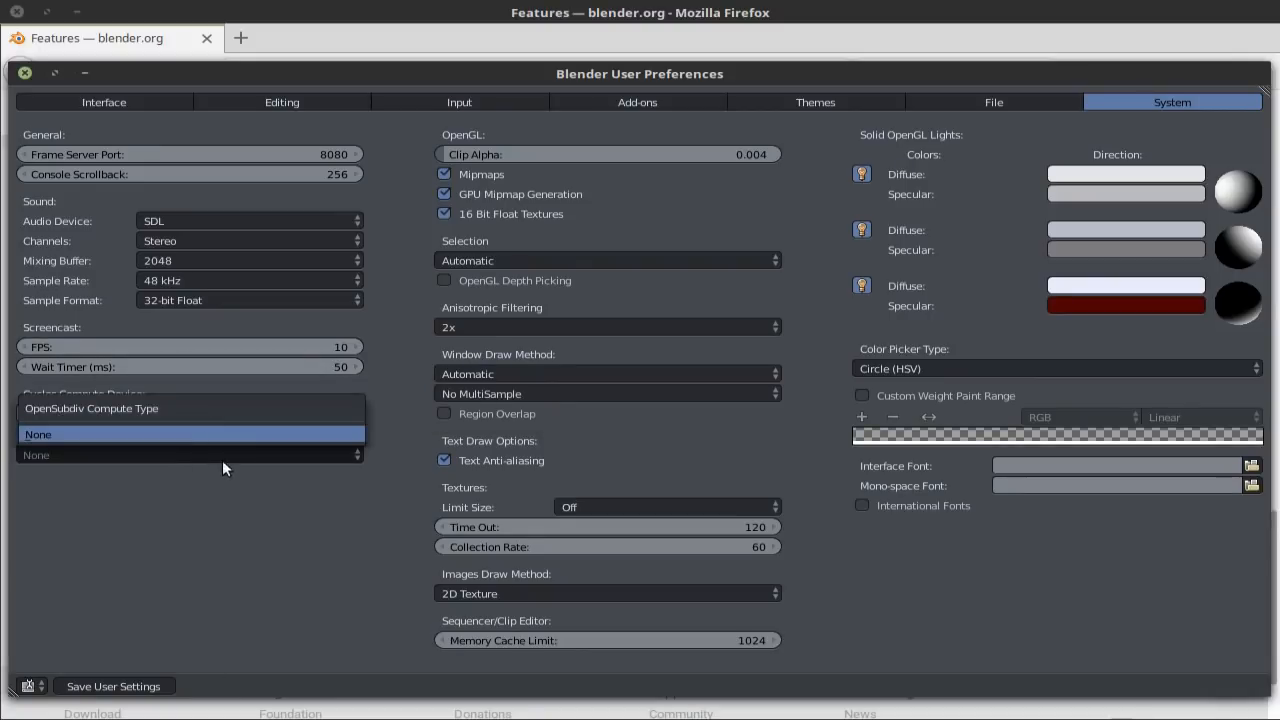
{"action": "left_click", "coordinate": [275, 481]}
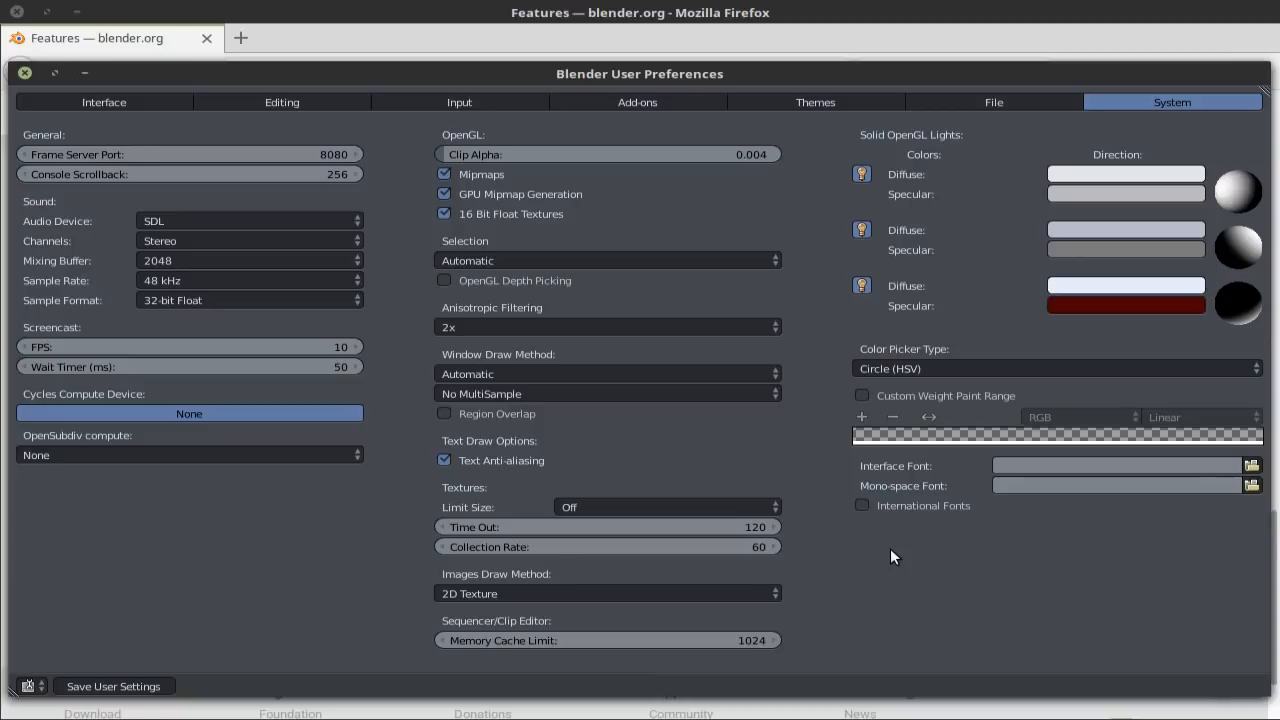
{"action": "left_click", "coordinate": [510, 638]}
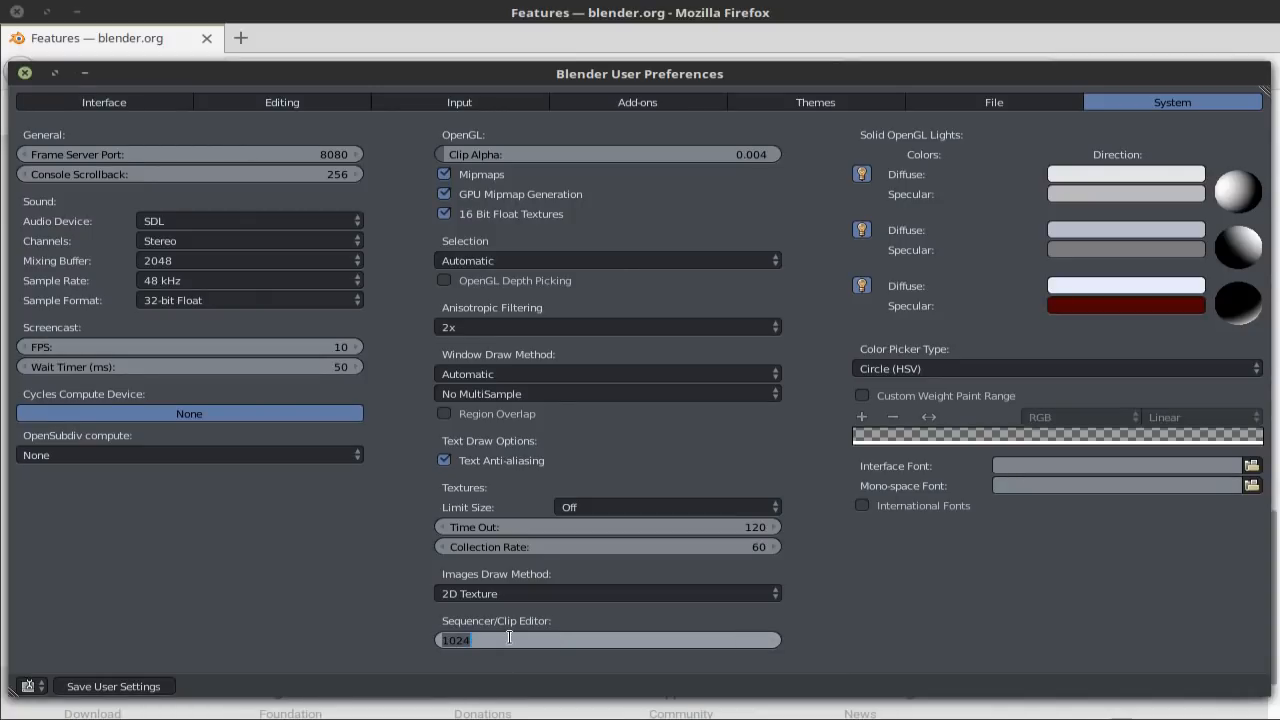
{"action": "type", "text": "7100"}
{"action": "key", "text": "Return"}
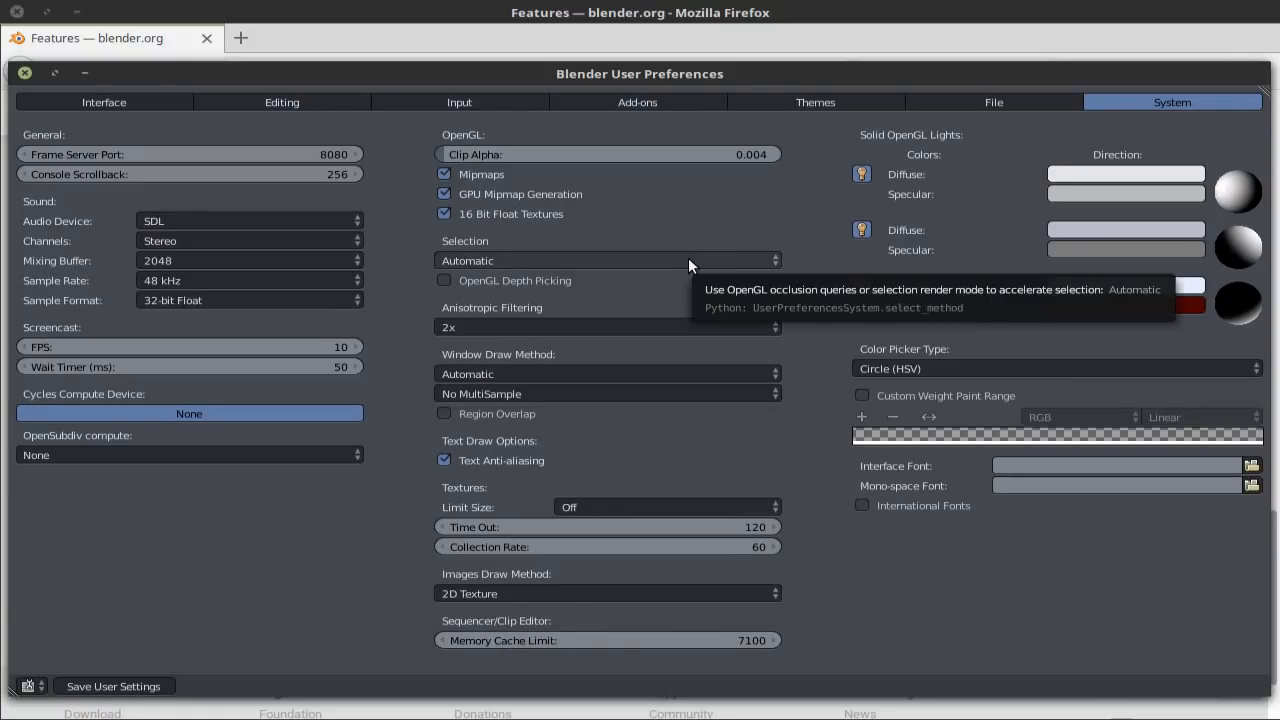
Step: Review the Interface preferences, close the preferences window and return to the main Blender window
{"action": "left_click", "coordinate": [110, 100]}
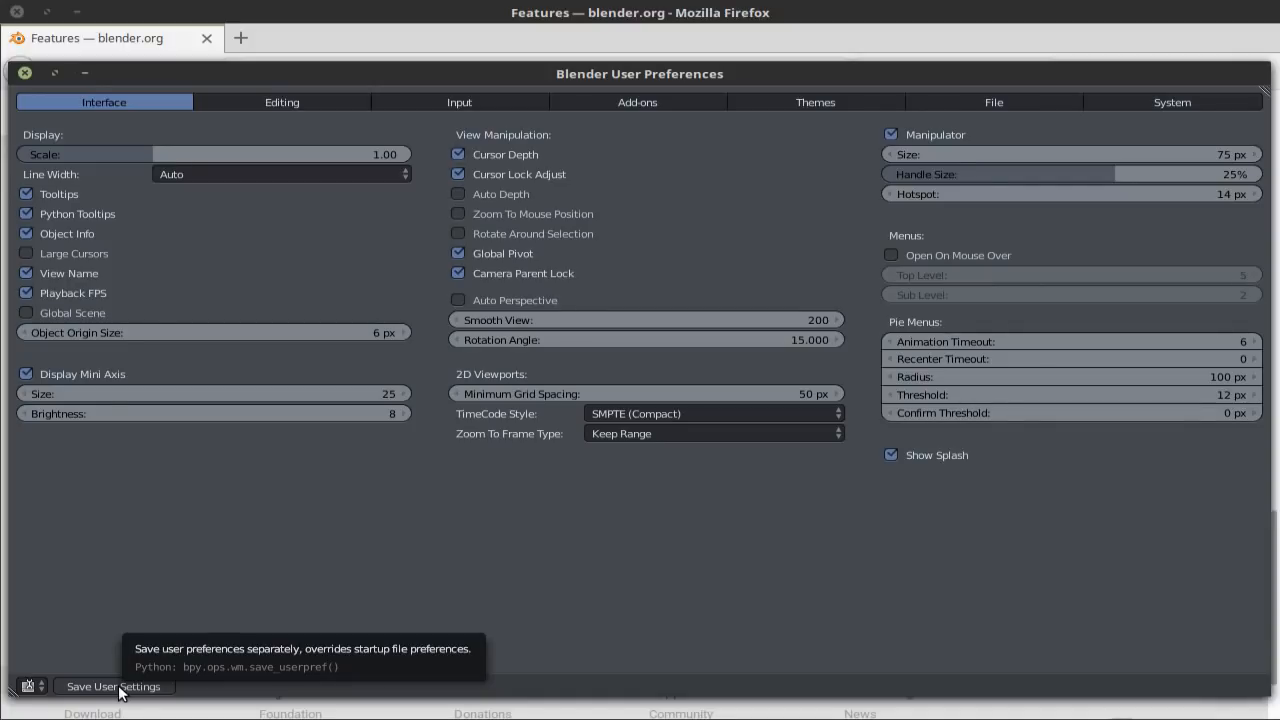
{"action": "left_click", "coordinate": [25, 72]}
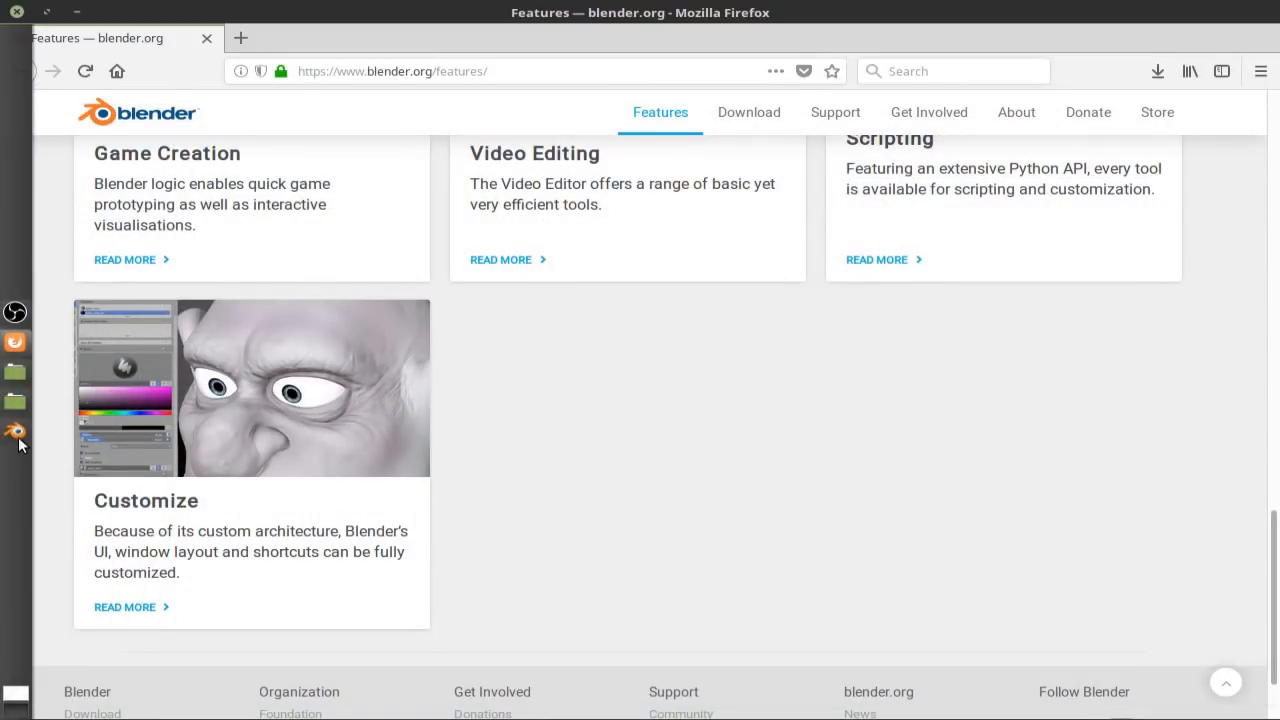
{"action": "left_click", "coordinate": [20, 440]}
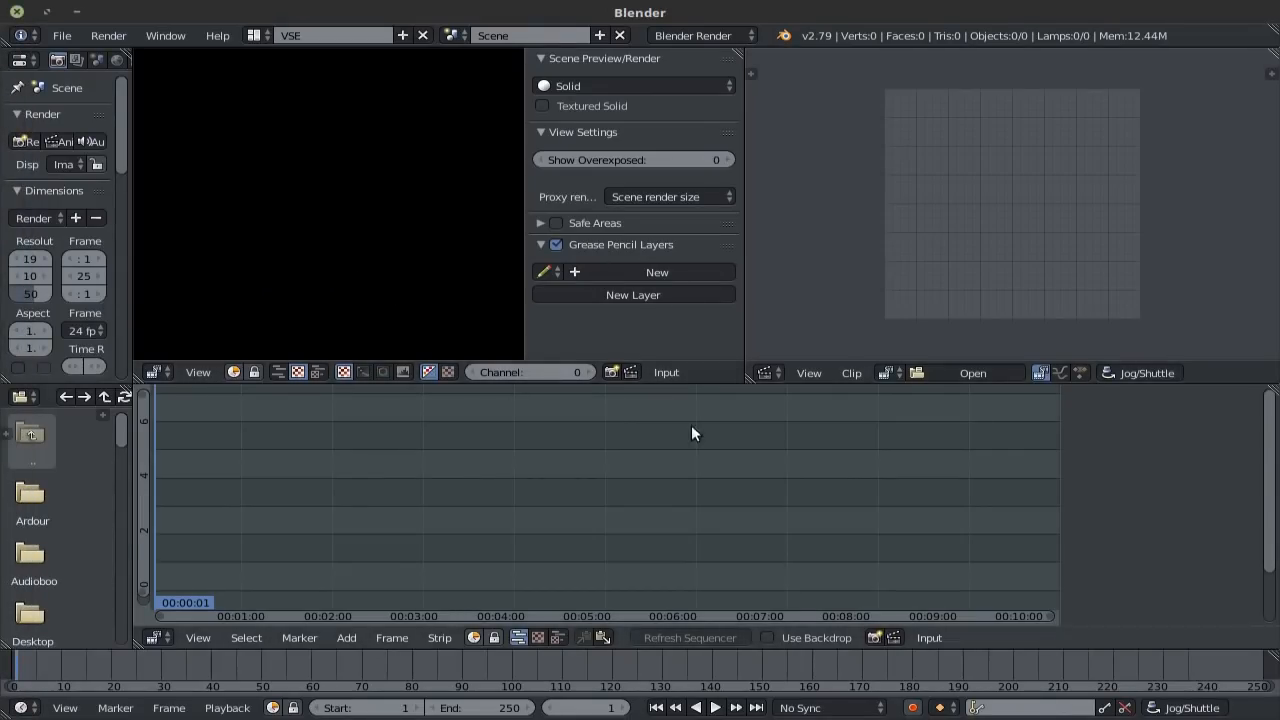
Step: Reopen and close the User Preferences from the main window, and hide the sequencer preview's properties sidebar
{"action": "left_click", "coordinate": [70, 39]}
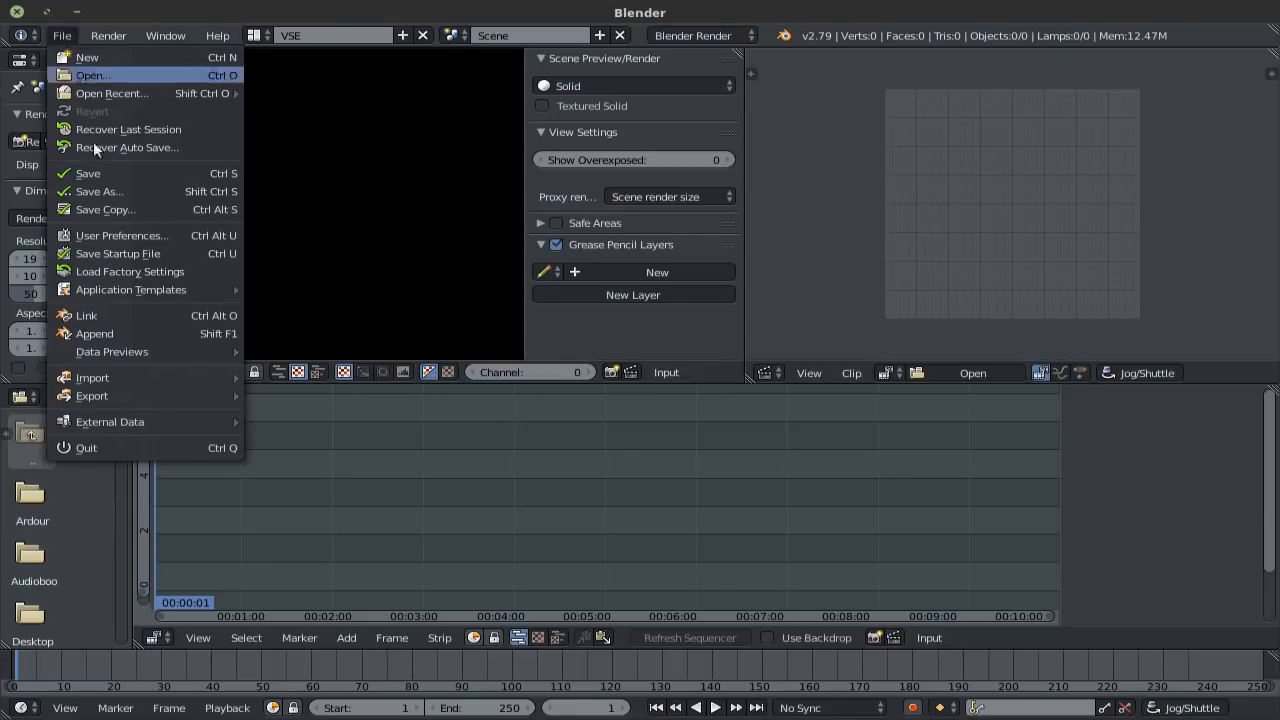
{"action": "mouse_move", "coordinate": [115, 284]}
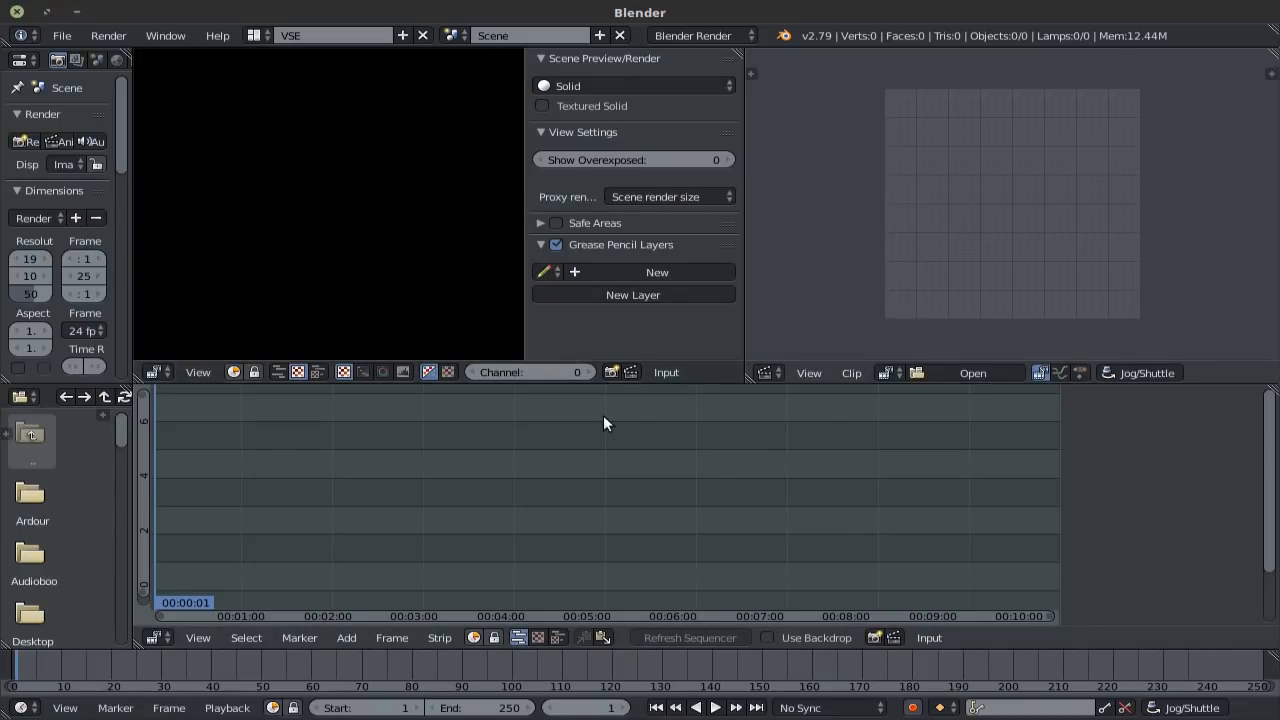
{"action": "left_click", "coordinate": [62, 35]}
{"action": "key", "text": "ctrl+alt+u"}
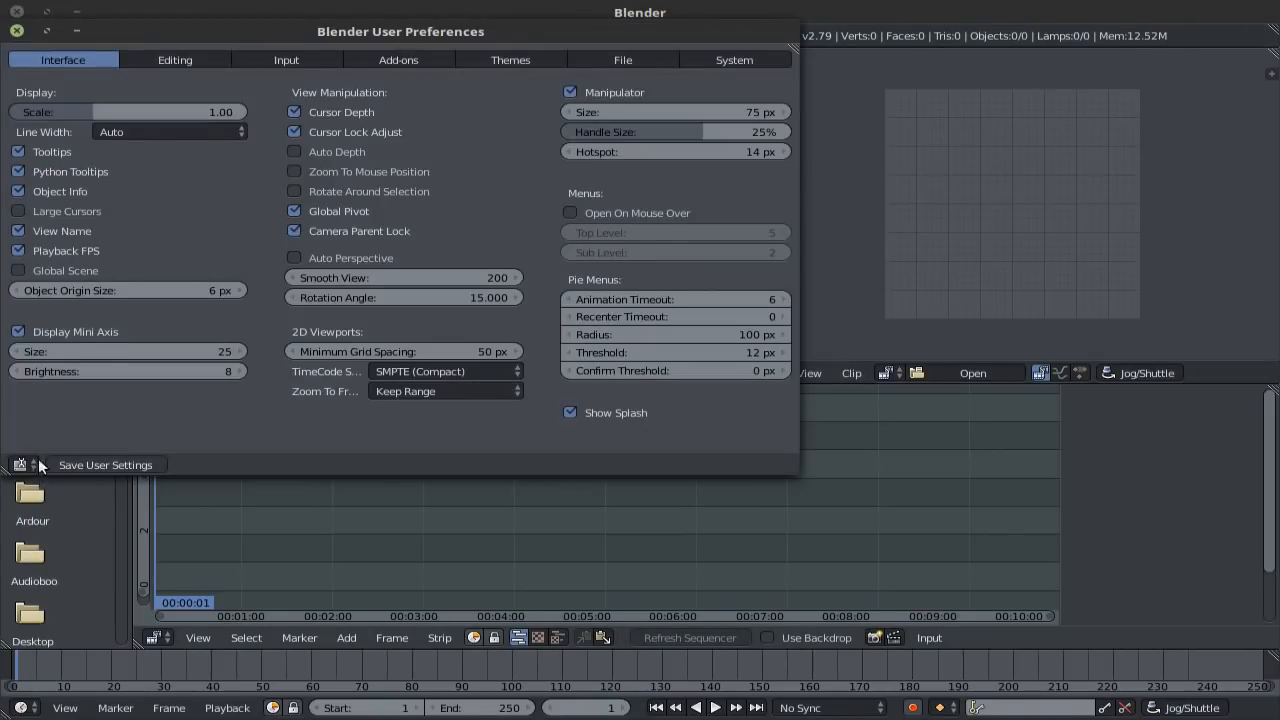
{"action": "left_click", "coordinate": [16, 30]}
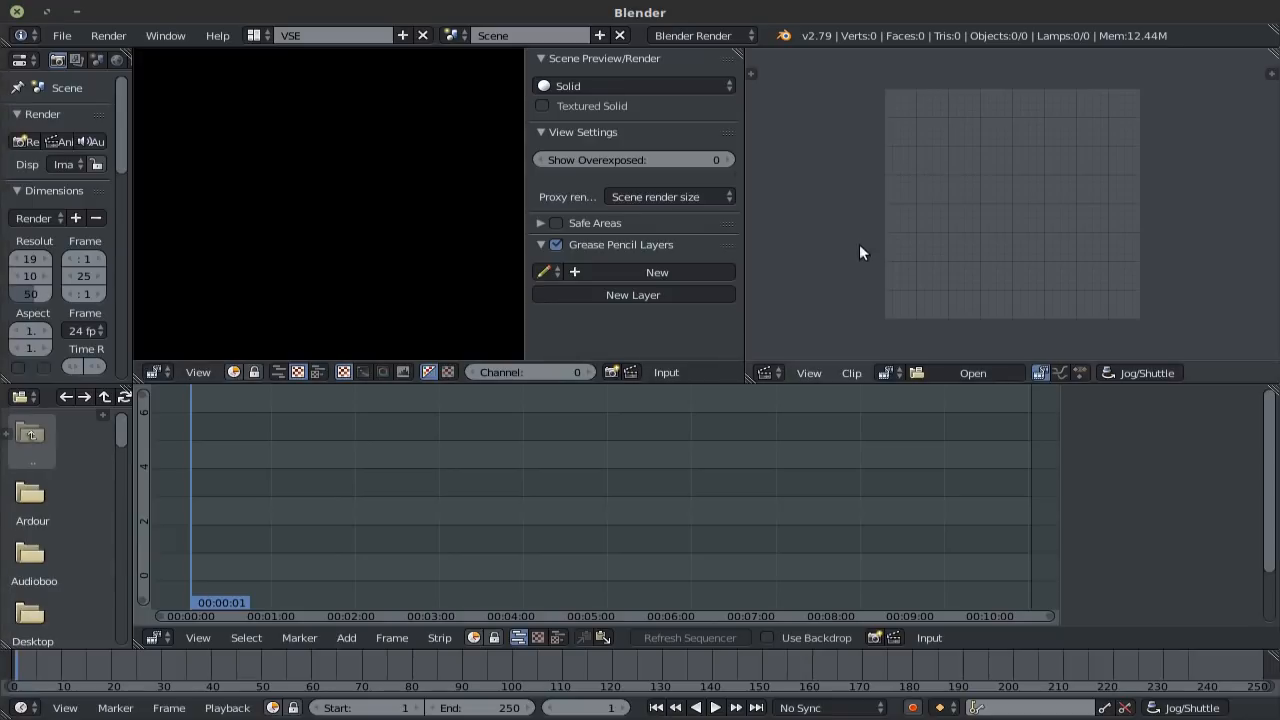
{"action": "key", "text": "n"}
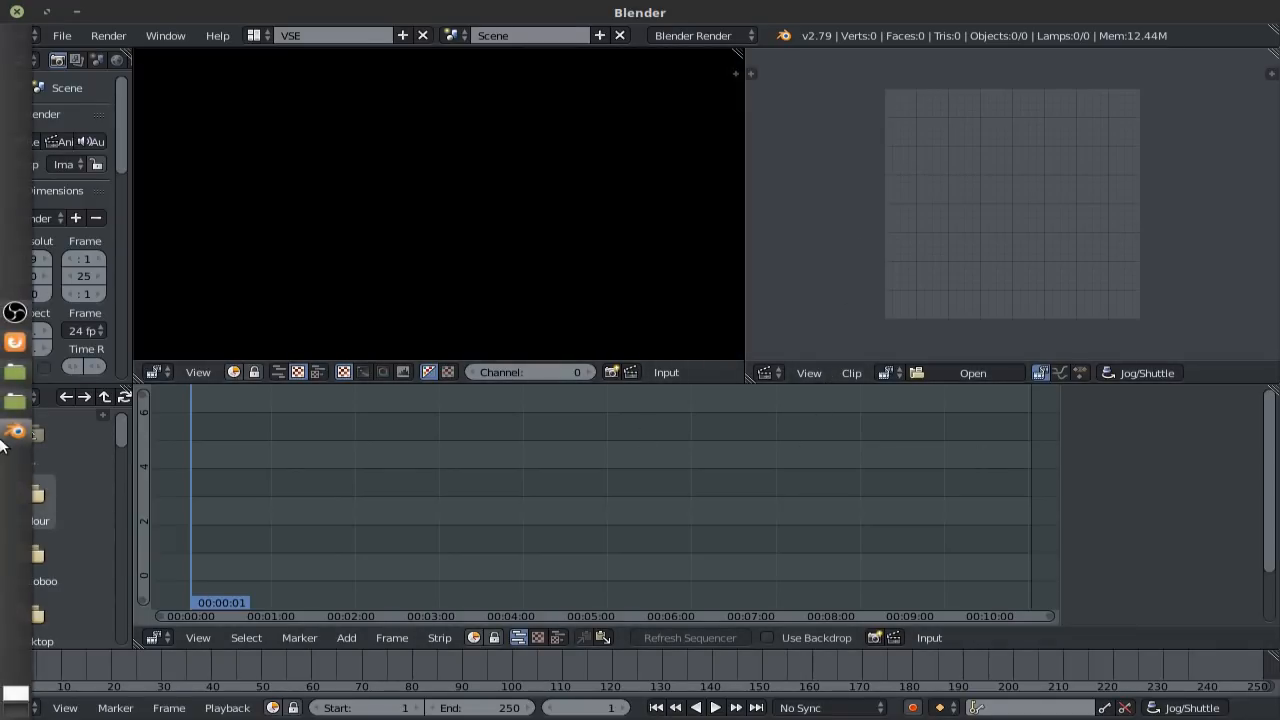
Step: Switch to the file manager and open speedster_effect_demo.blend from the Speedster_01 folder in Blender
{"action": "mouse_move", "coordinate": [12, 400]}
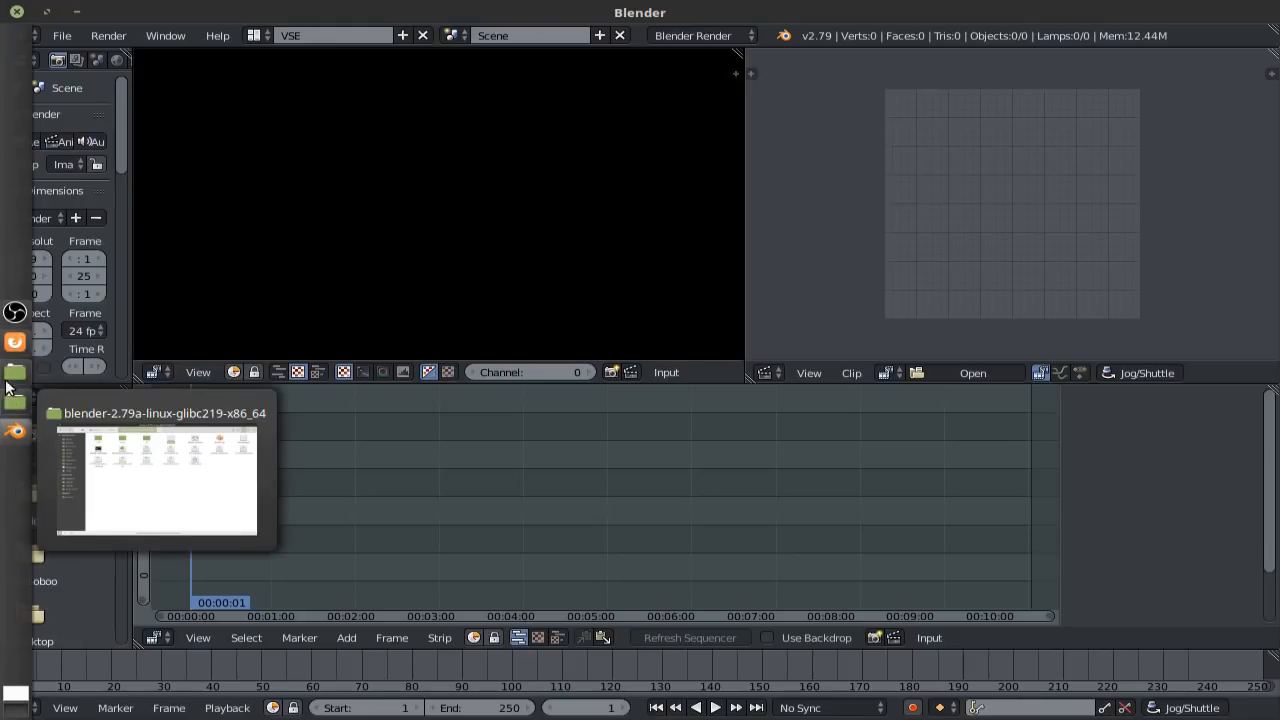
{"action": "left_click", "coordinate": [10, 376]}
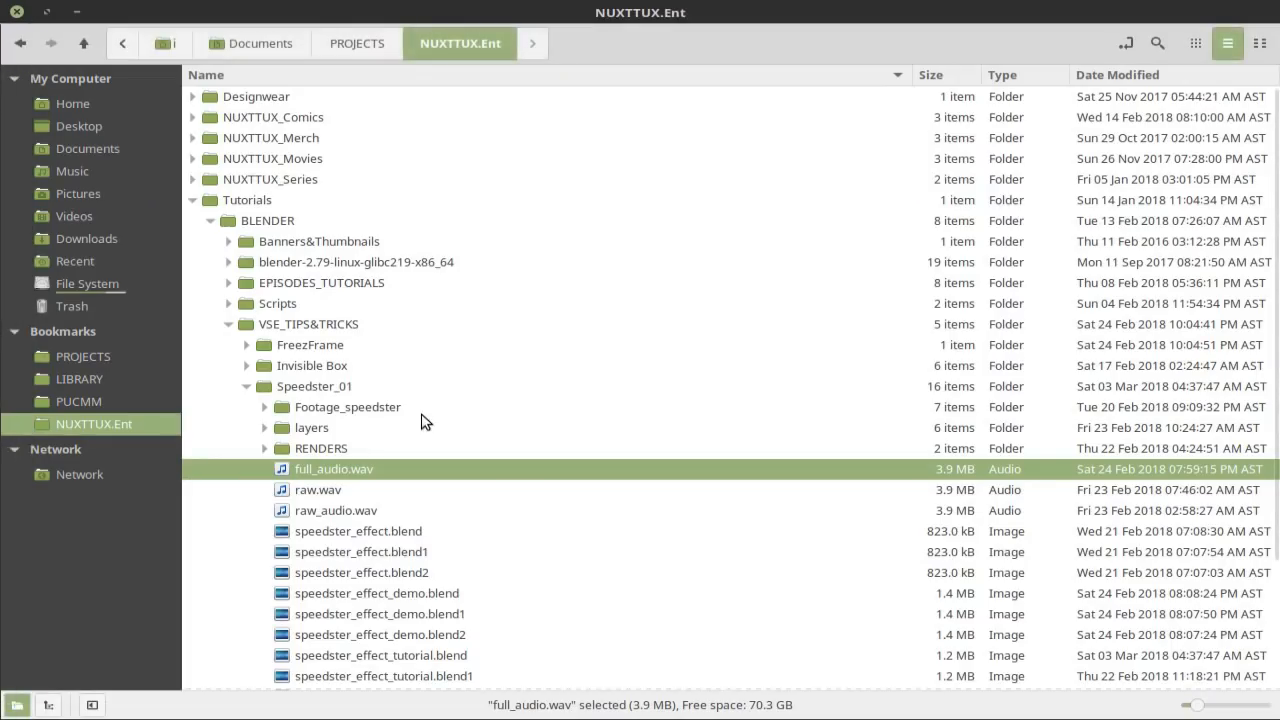
{"action": "scroll", "coordinate": [423, 343], "scroll_direction": "down", "scroll_amount": 3}
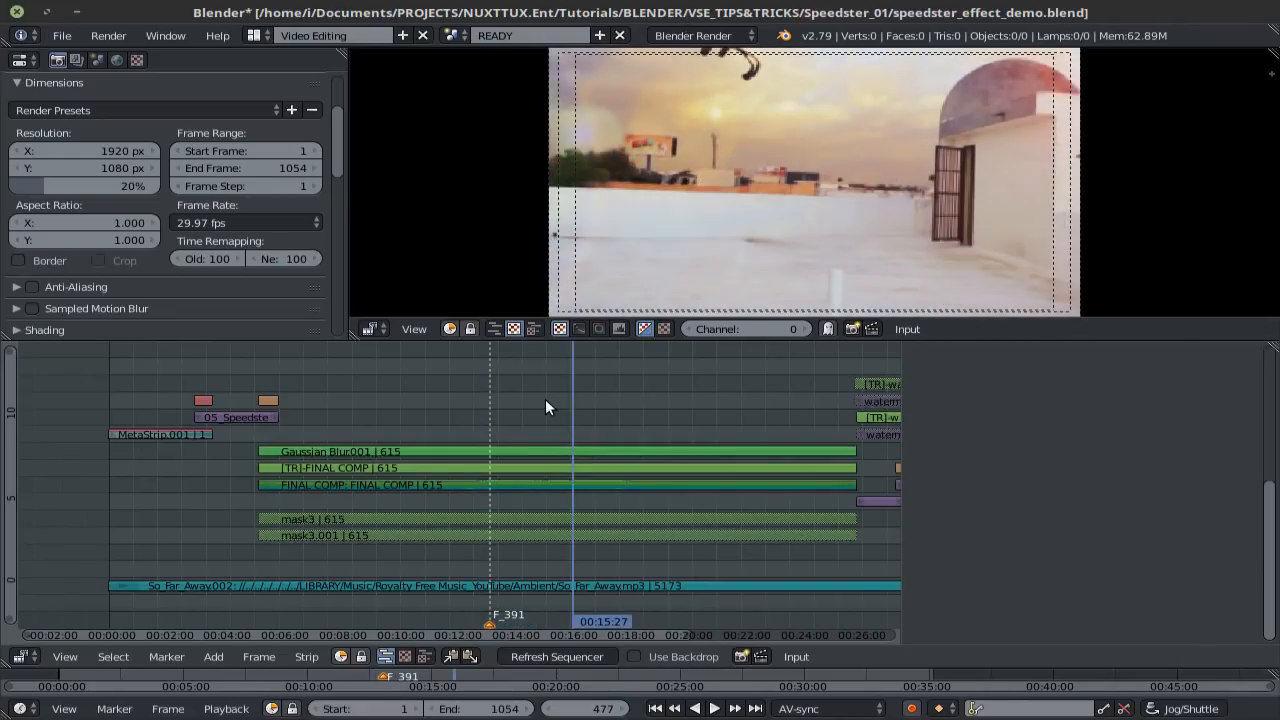
Step: Move the playhead to frame 450, select the Gaussian Blur.001 strip and examine its Edit Strip properties
{"action": "left_click", "coordinate": [547, 437]}
{"action": "right_click", "coordinate": [529, 450]}
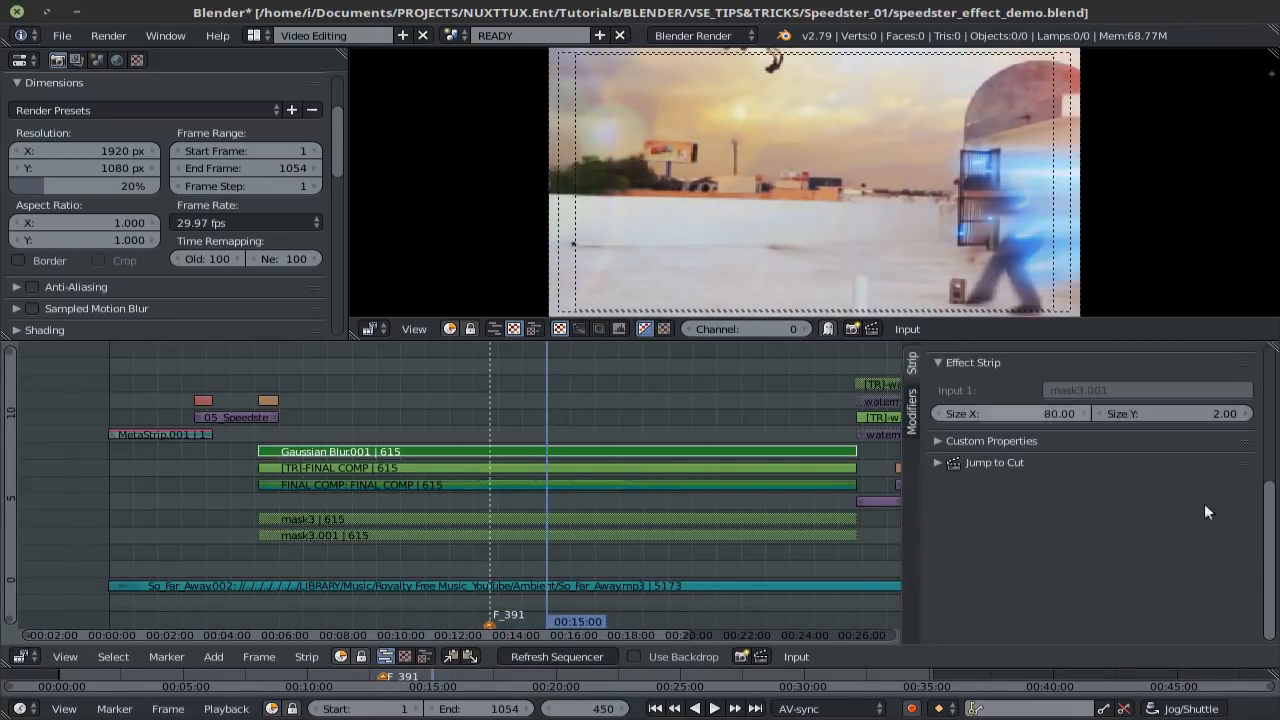
{"action": "scroll", "coordinate": [1176, 583], "scroll_direction": "up", "scroll_amount": 5}
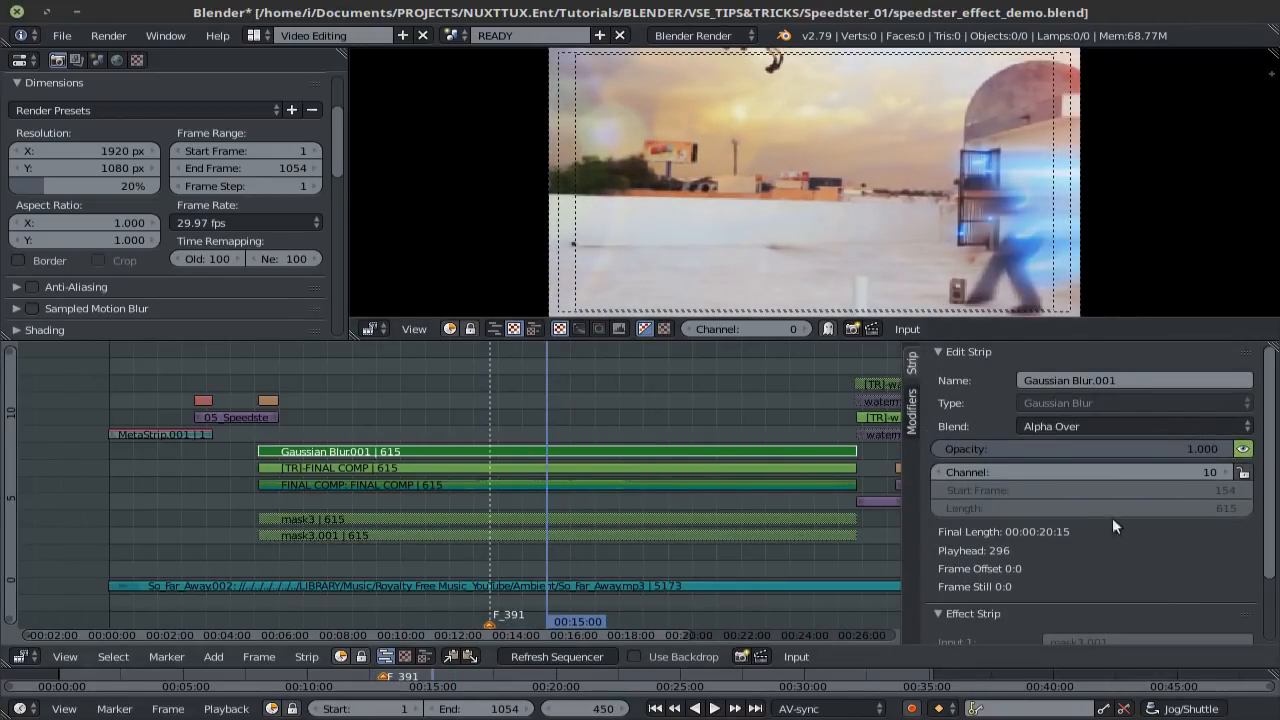
Step: Change the preview area to the combined sequencer and preview view and show its sidebar down to the Effect Strip settings
{"action": "left_click", "coordinate": [538, 330]}
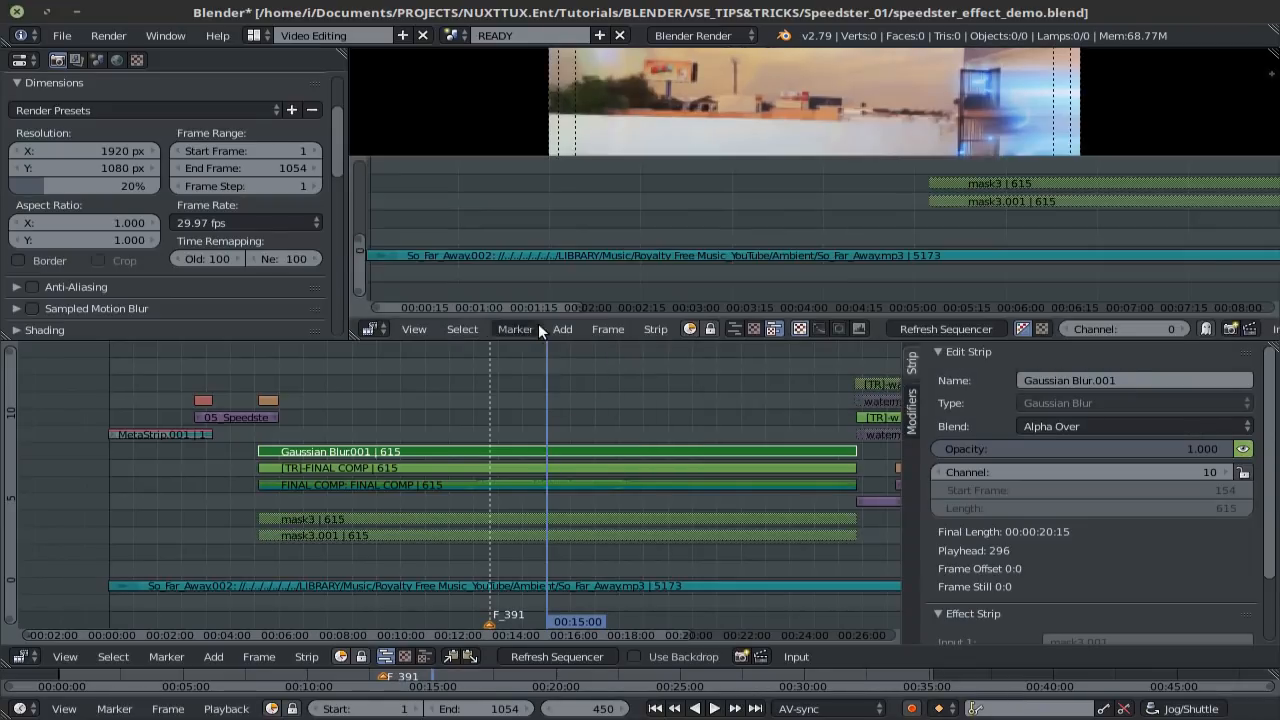
{"action": "key", "text": "n"}
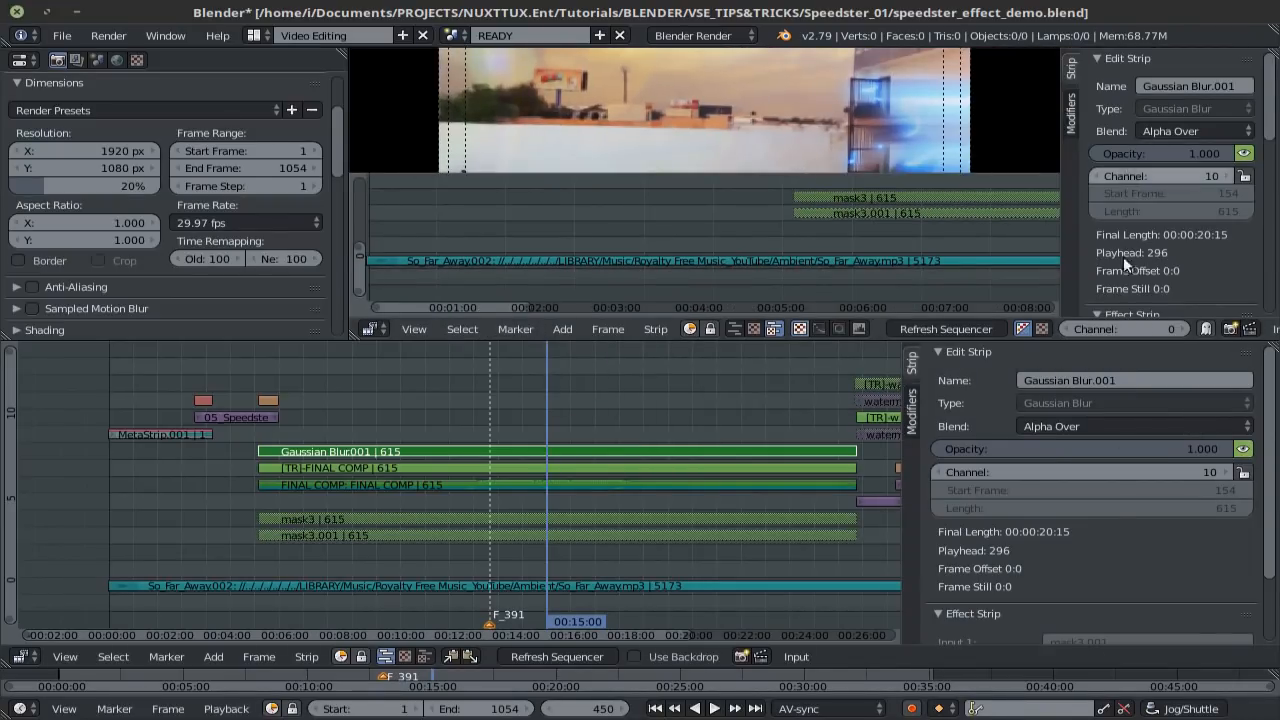
{"action": "scroll", "coordinate": [1121, 154], "scroll_direction": "down", "scroll_amount": 10}
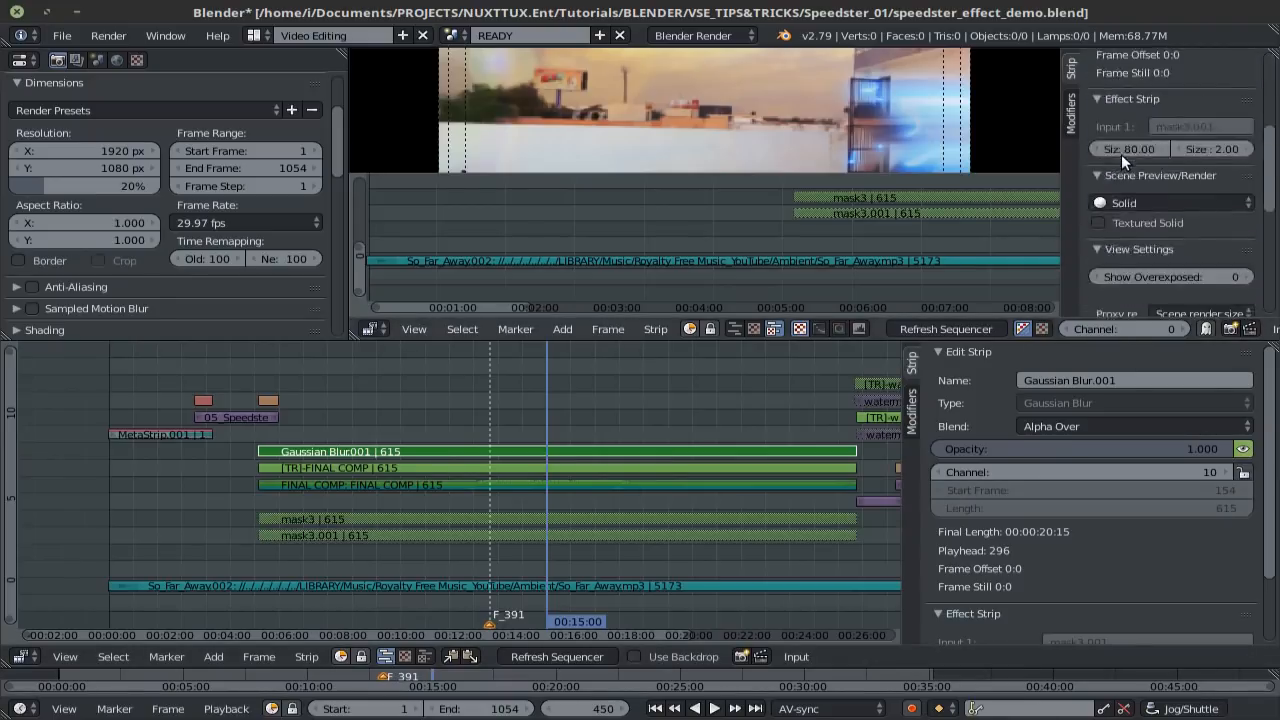